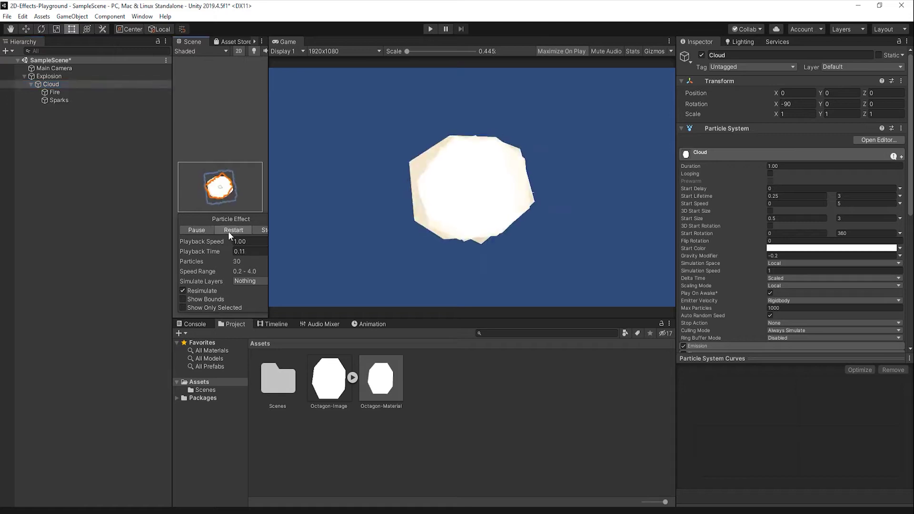
# Step: Replay the finished Cloud explosion effect several times to examine its smoke, fire and sparks
pyautogui.click(227, 231)
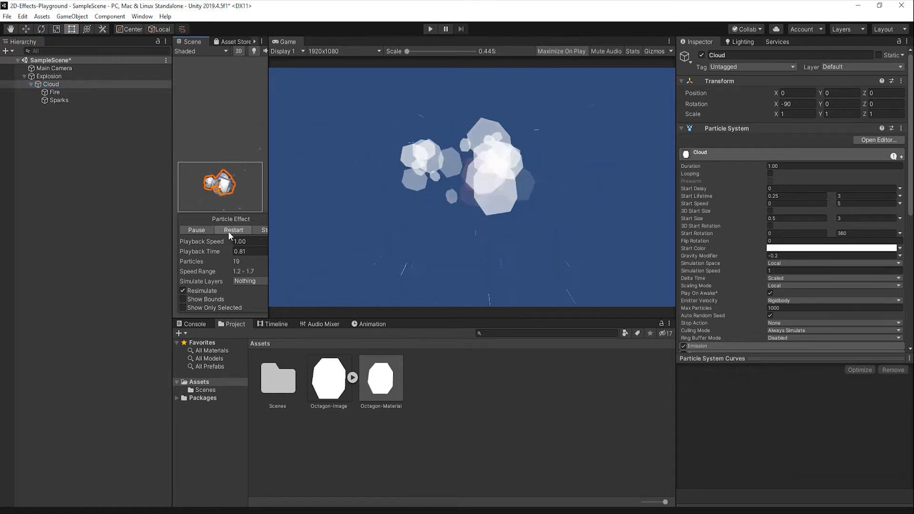
pyautogui.click(227, 232)
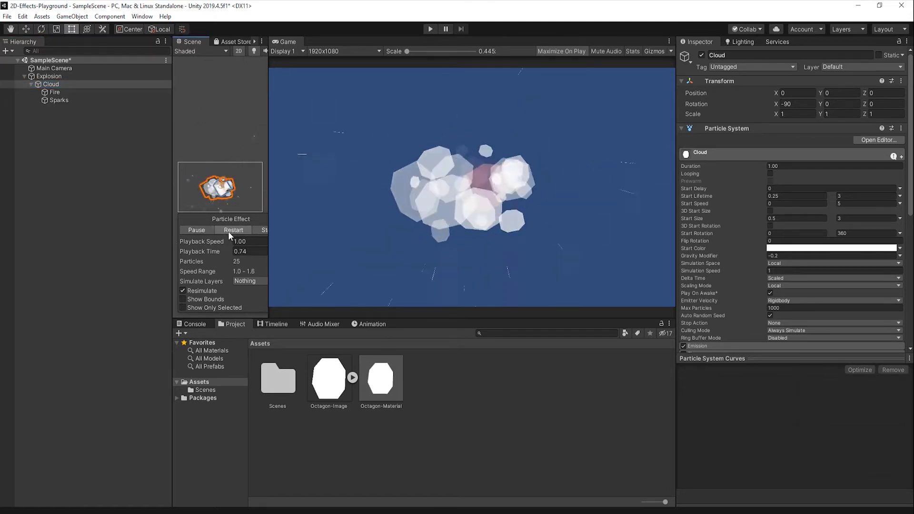
pyautogui.click(227, 231)
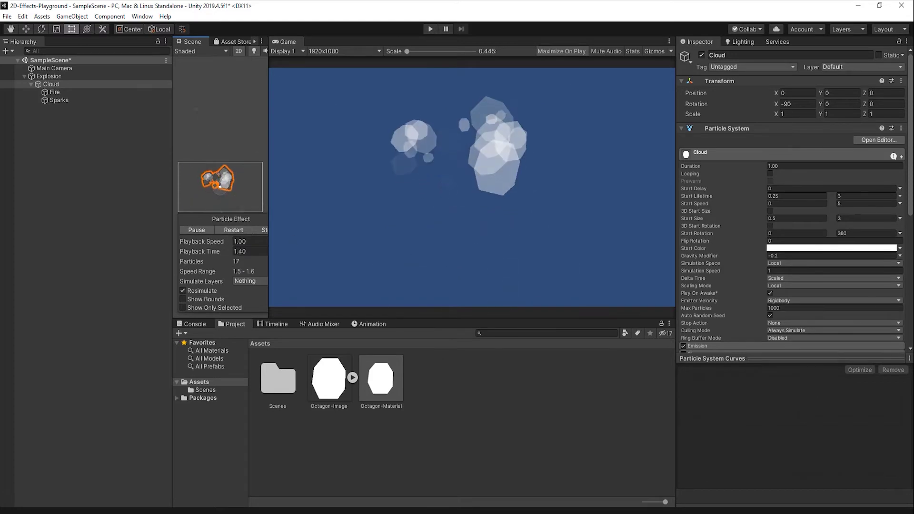
pyautogui.click(227, 232)
pyautogui.click(228, 232)
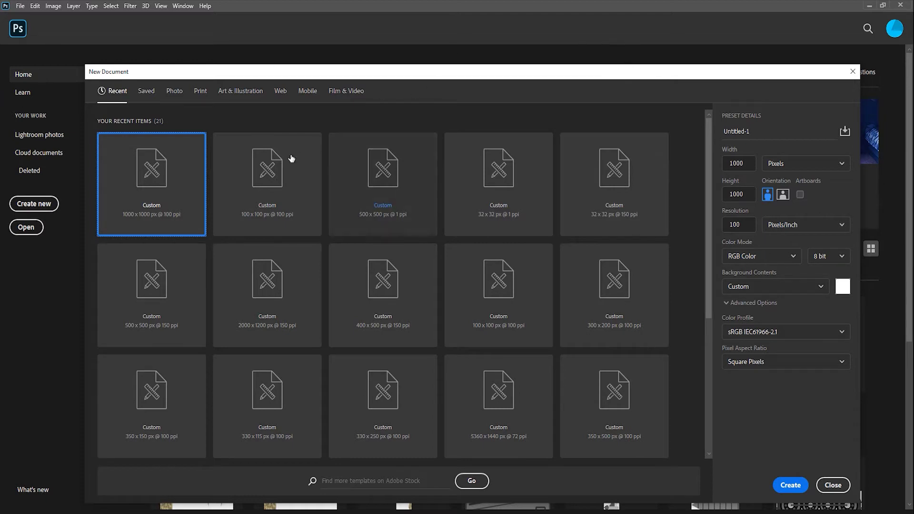
# Step: In Photoshop, create a new 1000 x 1000 pixel document named Octagon-Image at 100 pixels/inch
pyautogui.click(758, 130)
pyautogui.moveTo(757, 131); pyautogui.dragTo(696, 129)
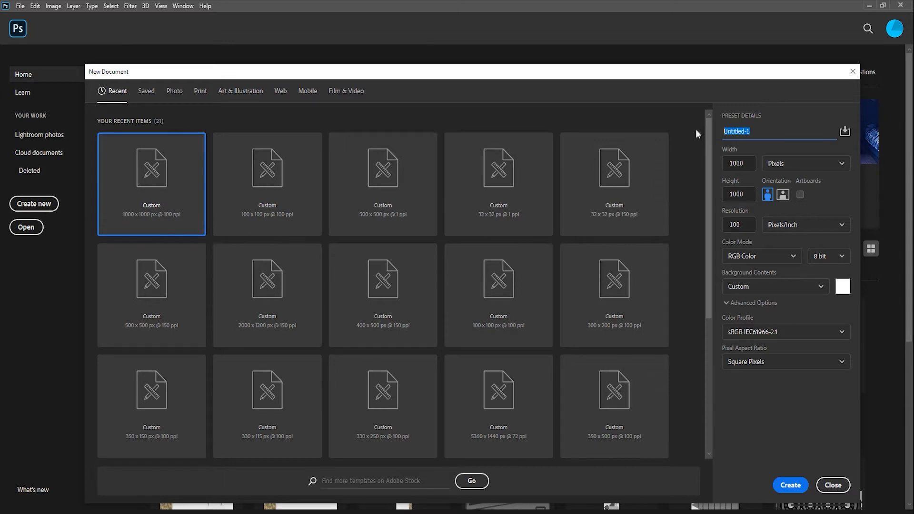
pyautogui.write('Octagon-Image')
pyautogui.click(790, 485)
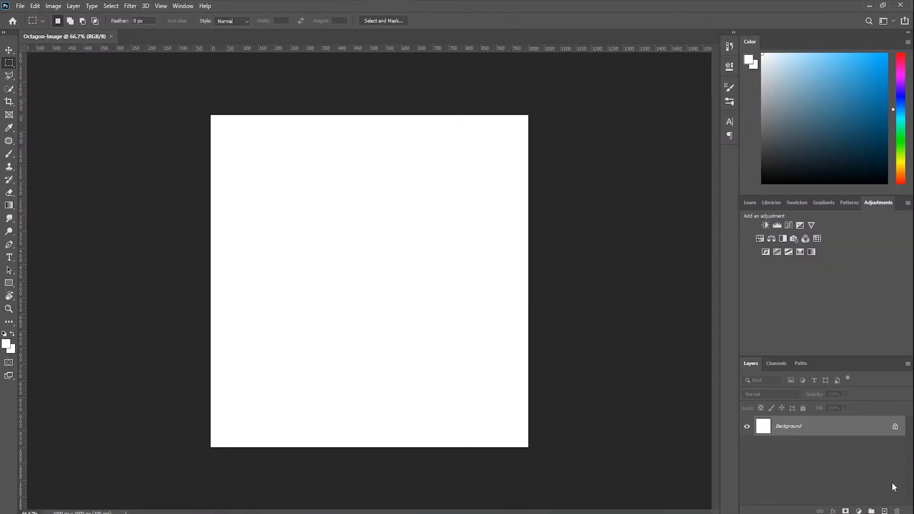
# Step: Add a new empty layer and delete the white background layer to leave a transparent canvas
pyautogui.click(884, 511)
pyautogui.click(819, 446)
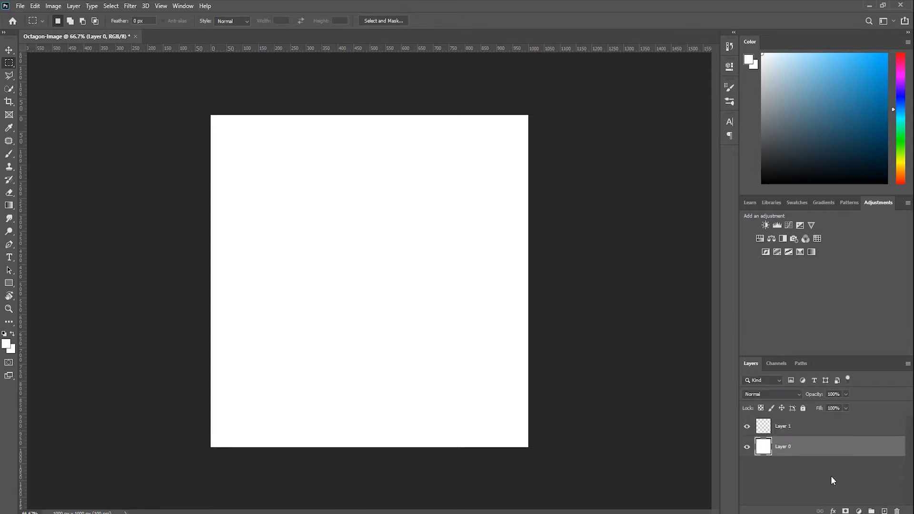
pyautogui.press('Delete')
# Step: Outline an irregular octagon filling most of the canvas with the Polygonal Lasso and paint the selection white with the Brush
pyautogui.press('l')
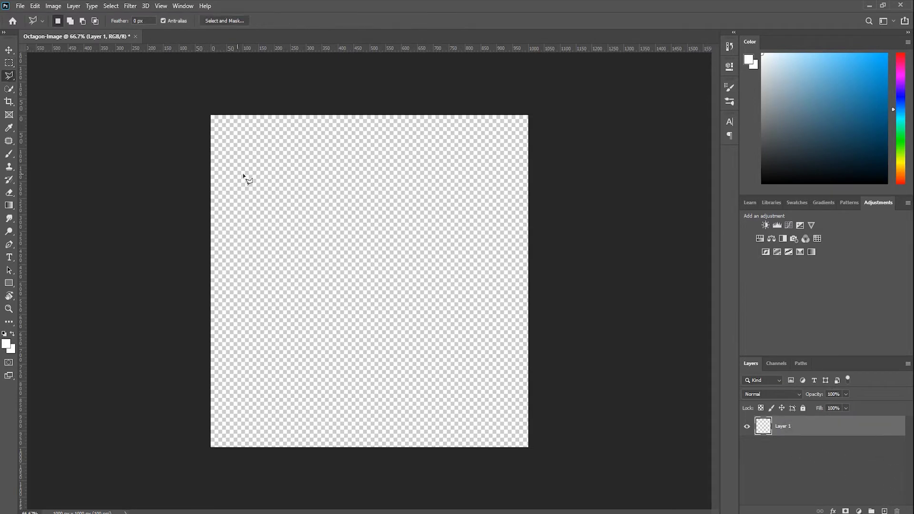
pyautogui.click(313, 138)
pyautogui.click(428, 138)
pyautogui.click(484, 228)
pyautogui.click(479, 362)
pyautogui.click(429, 432)
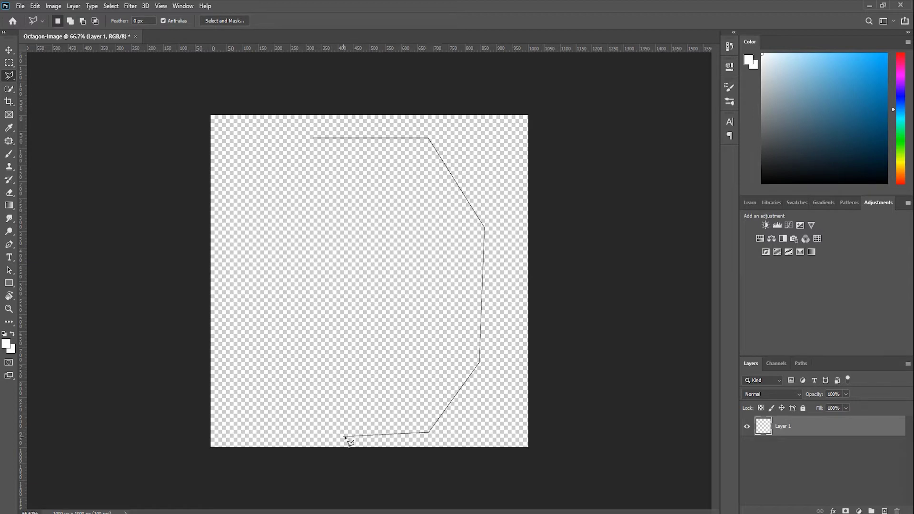
pyautogui.click(292, 431)
pyautogui.click(242, 322)
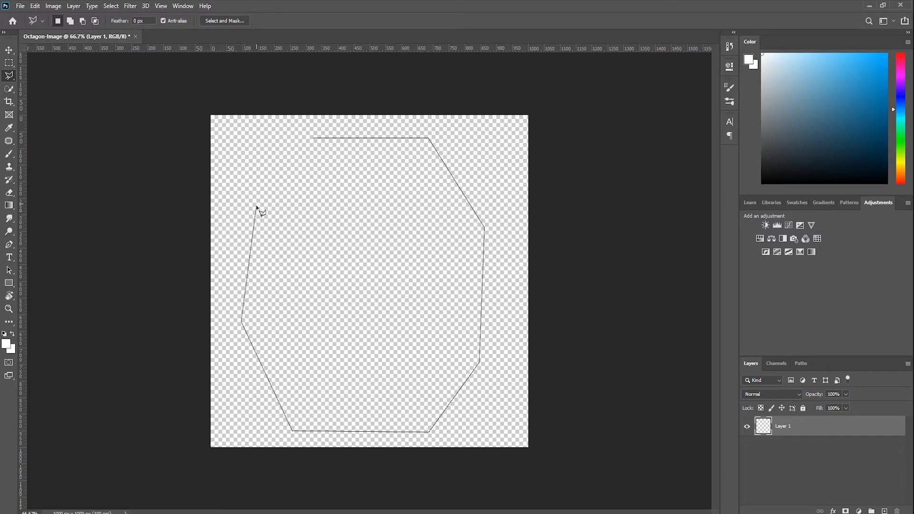
pyautogui.doubleClick(256, 206)
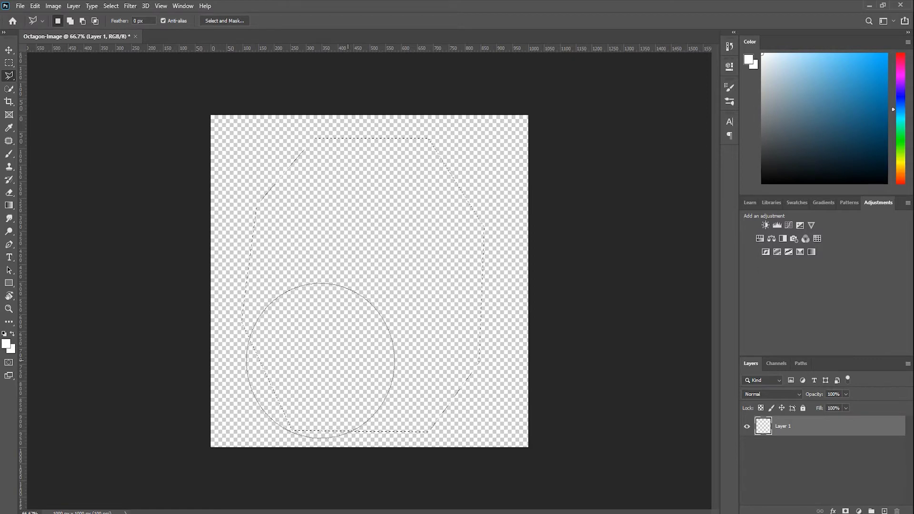
pyautogui.press('b')
pyautogui.moveTo(194, 231)
pyautogui.mouseDown()
pyautogui.moveTo(237, 249)
pyautogui.moveTo(348, 330)
pyautogui.moveTo(316, 428)
pyautogui.mouseUp()
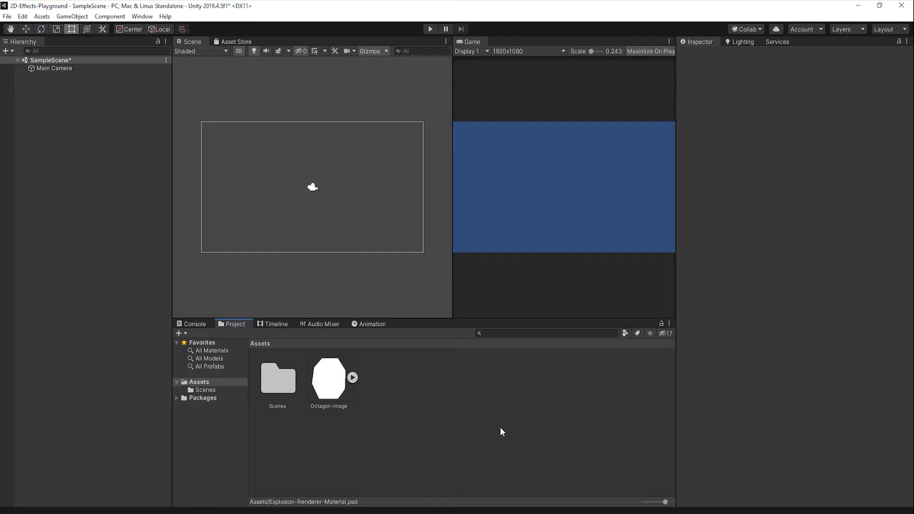
# Step: In Unity, create a new material named Octagon-Material in the Assets folder
pyautogui.click(318, 380)
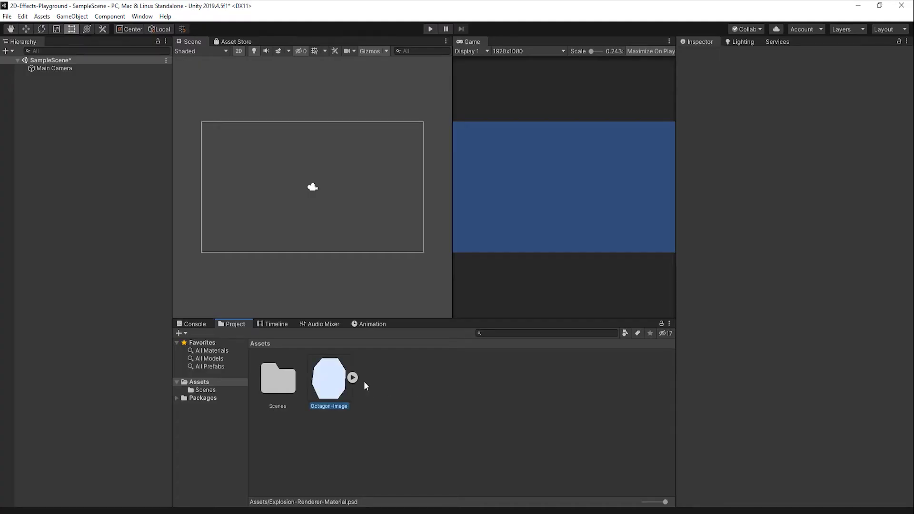
pyautogui.click(414, 402)
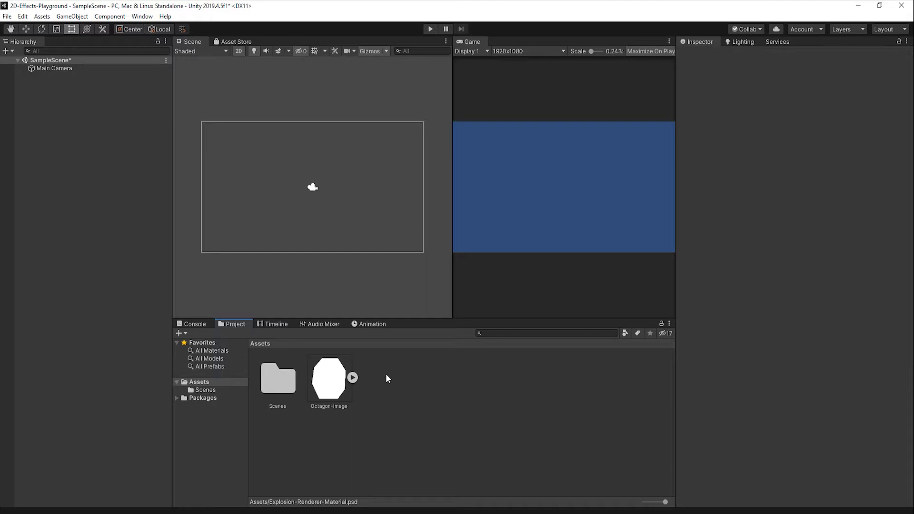
pyautogui.rightClick(393, 384)
pyautogui.moveTo(493, 136)
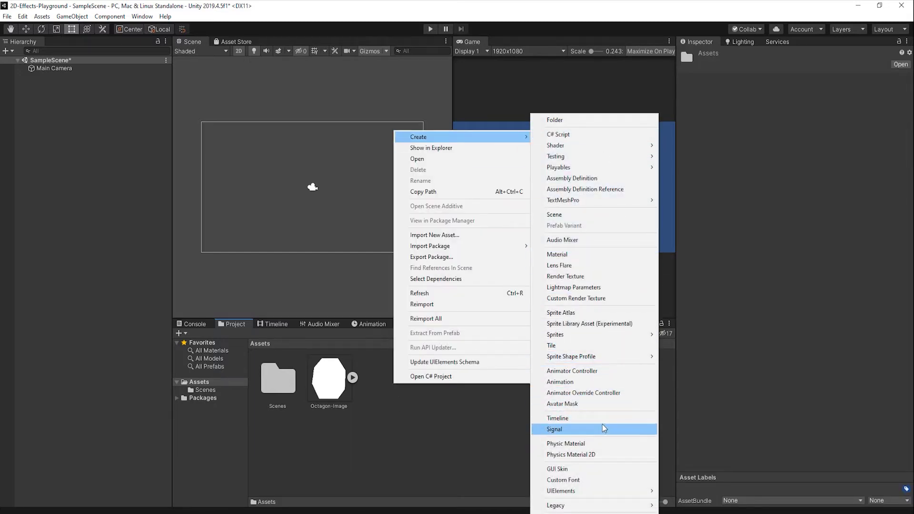
pyautogui.click(573, 254)
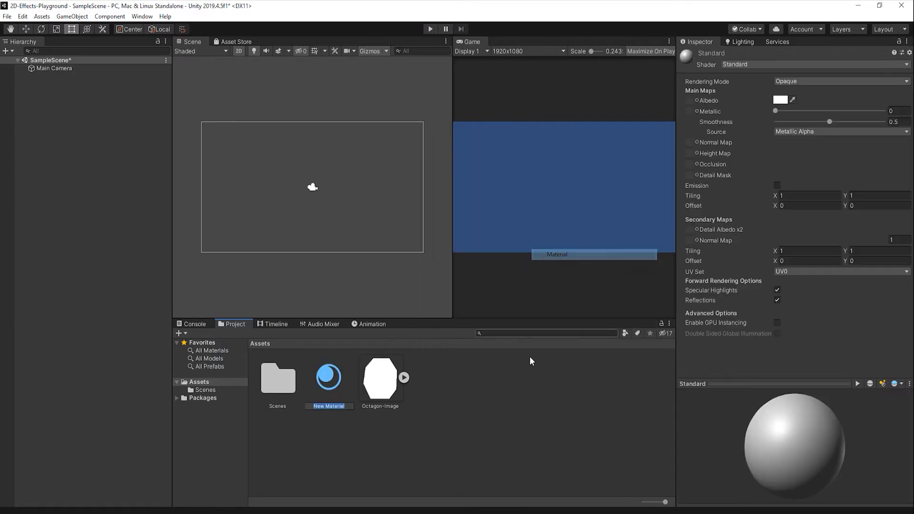
pyautogui.write('Octa')
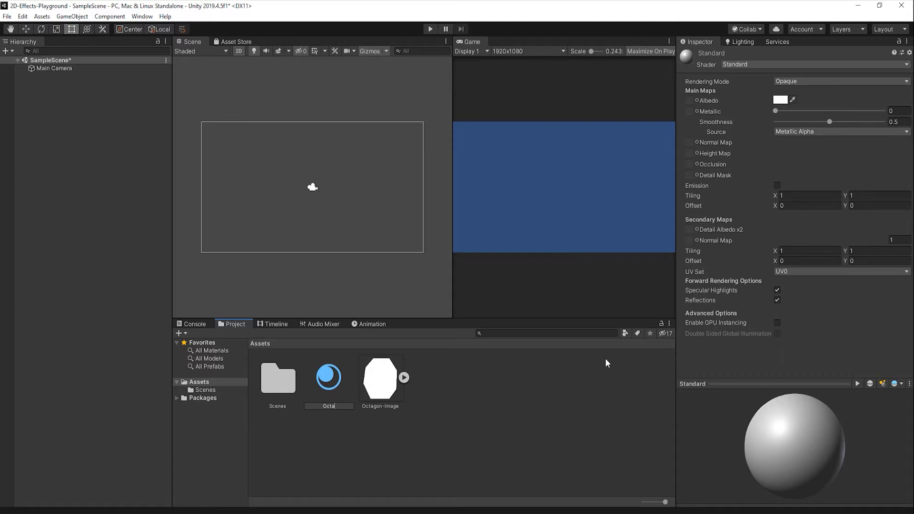
pyautogui.write('gon-Material')
pyautogui.press('Return')
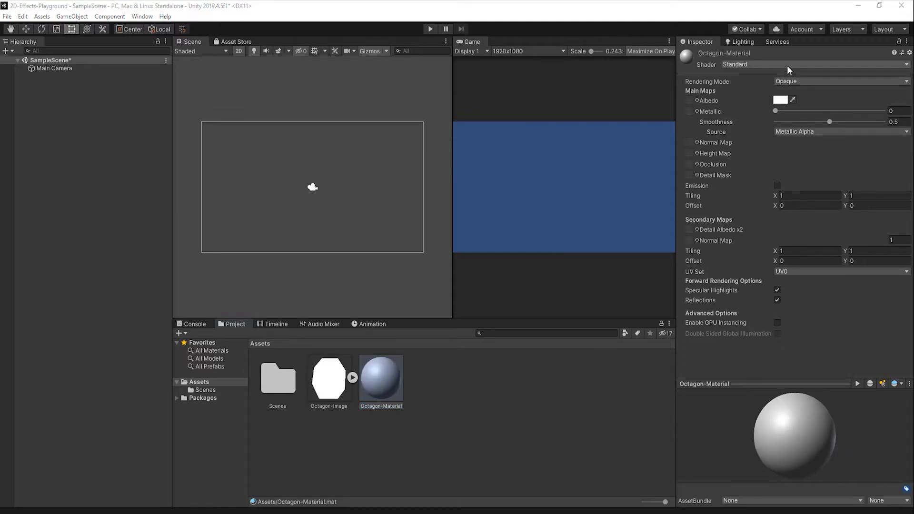
# Step: Set the material's shader to Legacy Shaders/Particles/Additive (Soft) and assign Octagon-Image as its particle texture
pyautogui.click(787, 65)
pyautogui.click(761, 216)
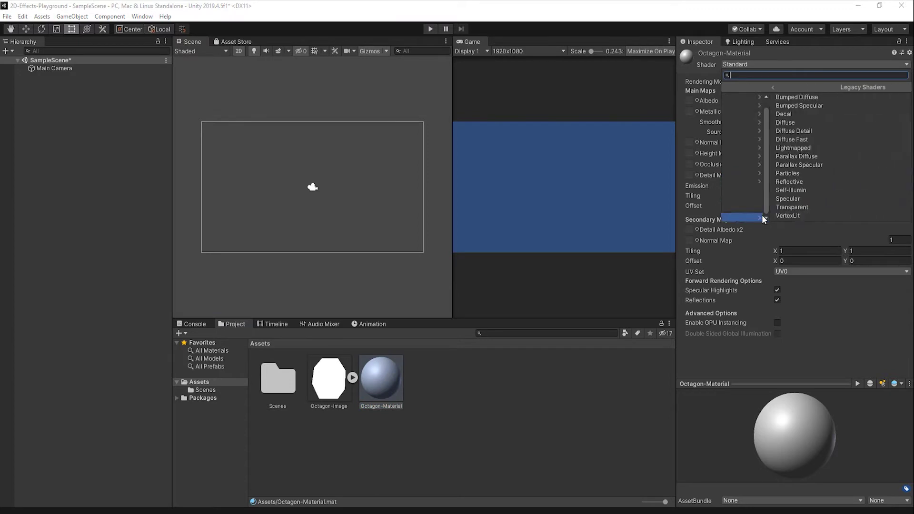
pyautogui.click(745, 173)
pyautogui.click(754, 114)
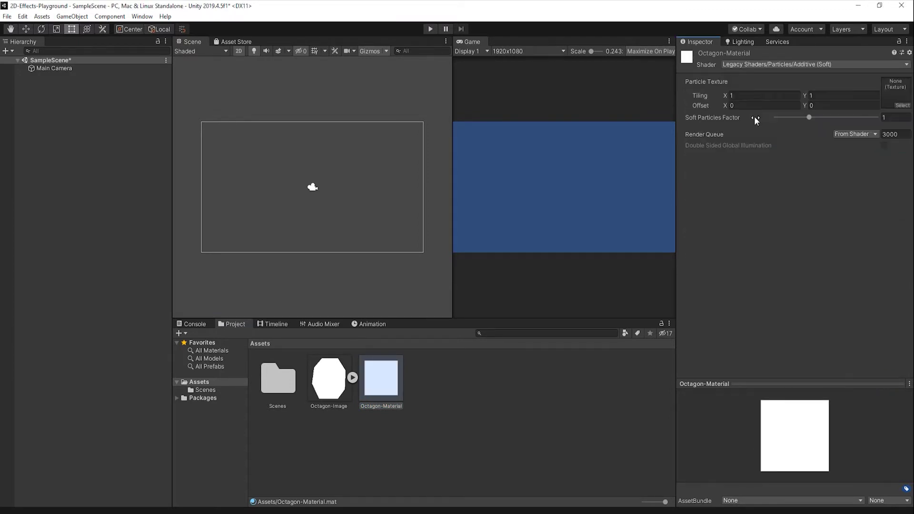
pyautogui.moveTo(329, 379); pyautogui.dragTo(895, 93)
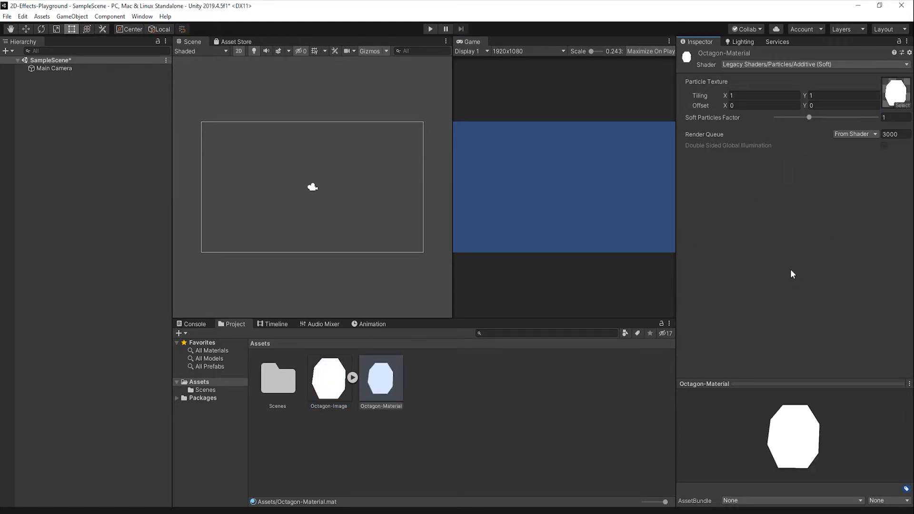
# Step: Set the material's Soft Particles Factor to 2 and save the scene
pyautogui.click(888, 116)
pyautogui.write('2')
pyautogui.click(841, 210)
pyautogui.click(506, 406)
pyautogui.click(68, 109)
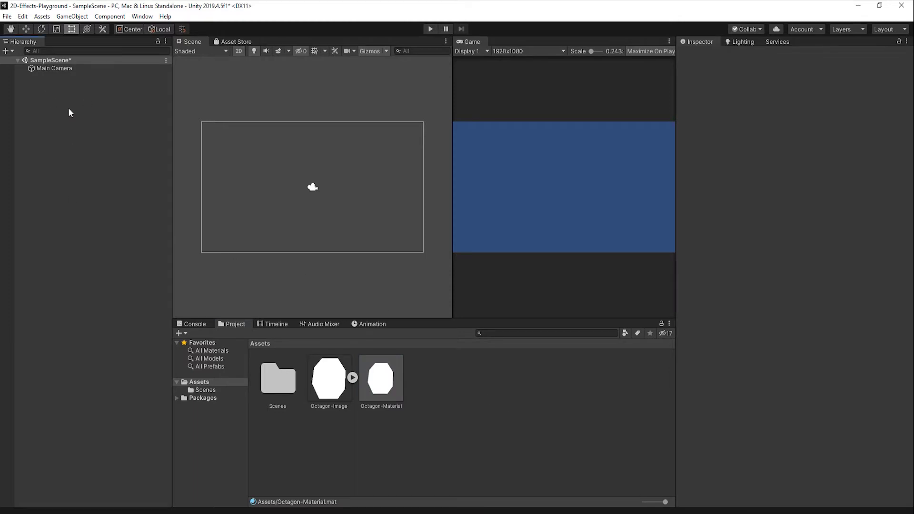
pyautogui.hotkey('ctrl', 's')
# Step: Create an empty game object in the scene and name it Explosion
pyautogui.rightClick(58, 105)
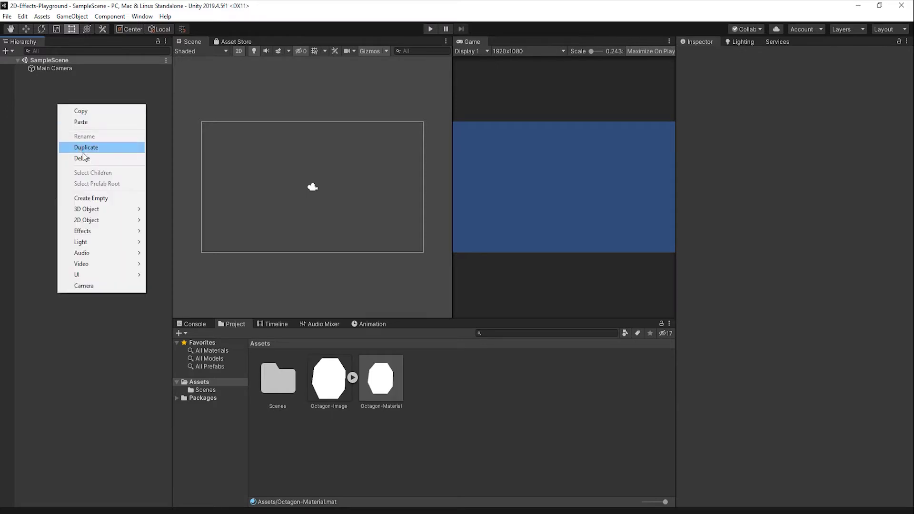
pyautogui.click(101, 199)
pyautogui.click(746, 55)
pyautogui.write('Explosion')
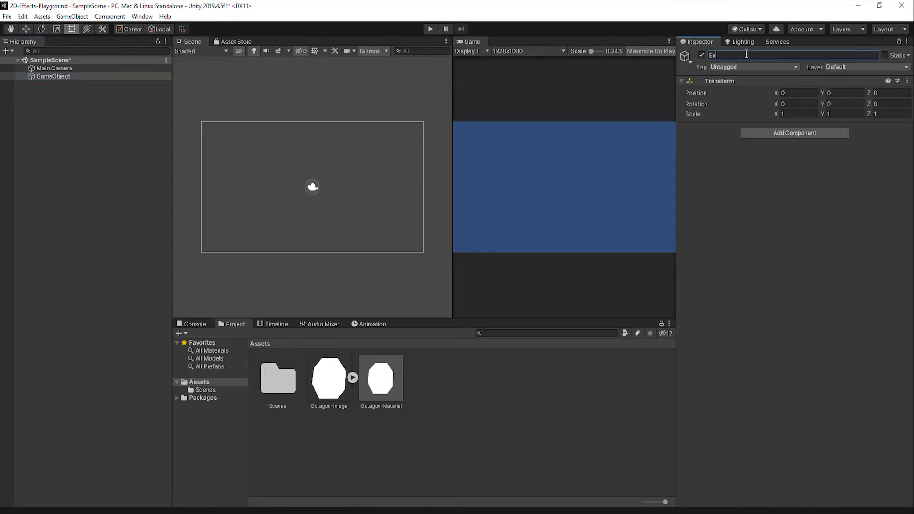
pyautogui.press('Return')
pyautogui.click(72, 88)
# Step: Add a particle system, make it a child of Explosion and rename it Cloud
pyautogui.rightClick(53, 98)
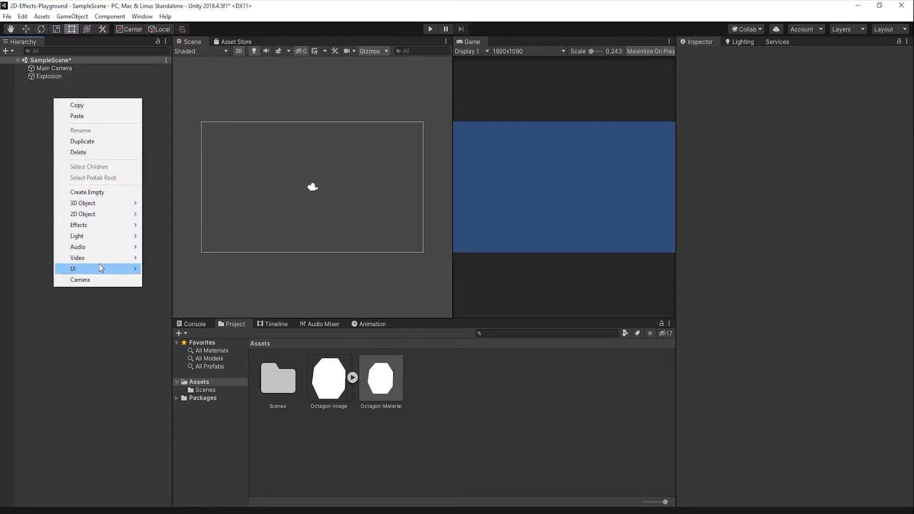
pyautogui.moveTo(105, 225)
pyautogui.click(181, 224)
pyautogui.click(64, 100)
pyautogui.moveTo(63, 84); pyautogui.dragTo(51, 76)
pyautogui.click(764, 56)
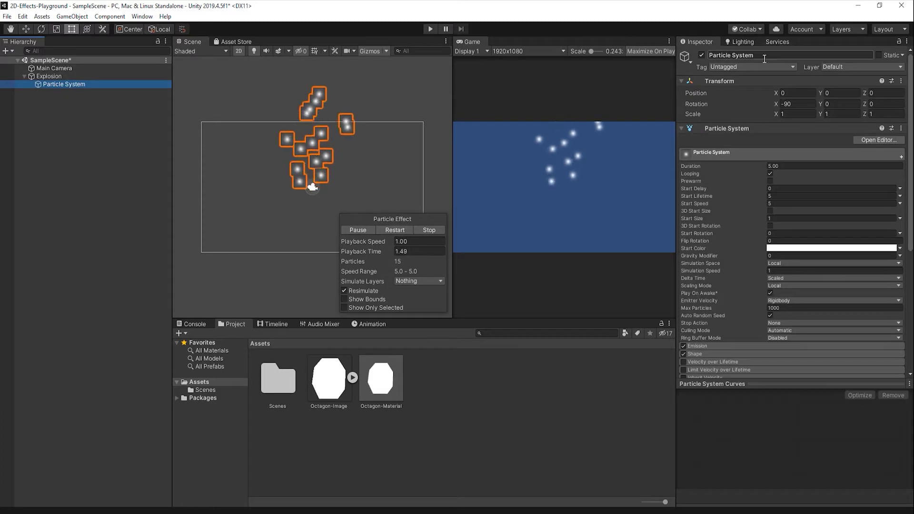
pyautogui.write('Cloud')
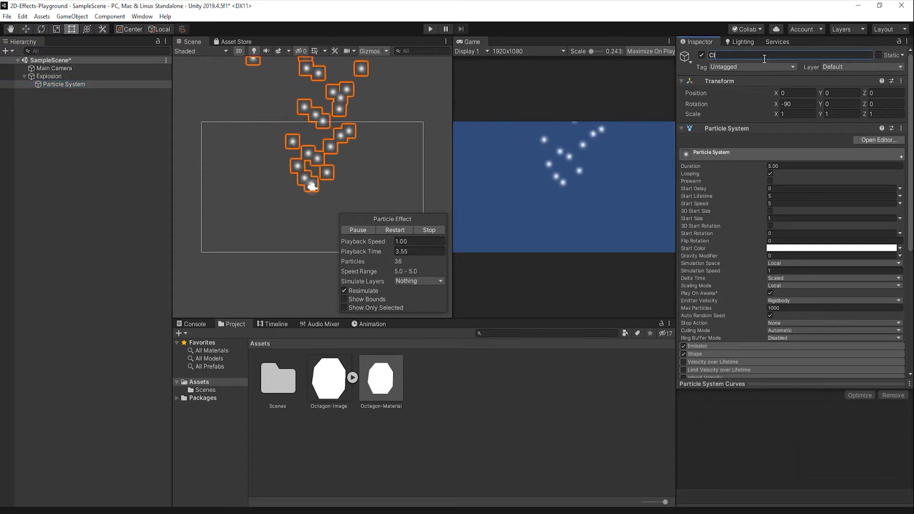
pyautogui.press('Return')
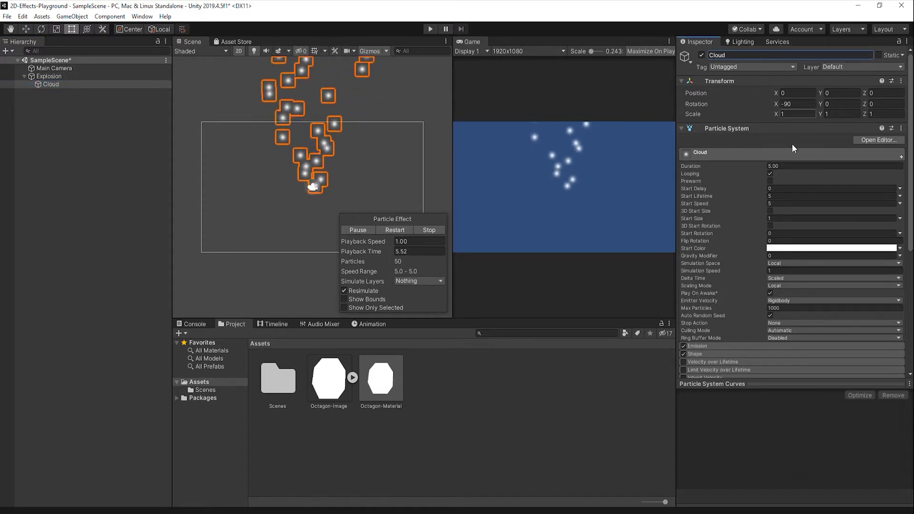
# Step: Assign Octagon-Material as the material in the Cloud particle system's Renderer module
pyautogui.scroll(-6, 804, 181)
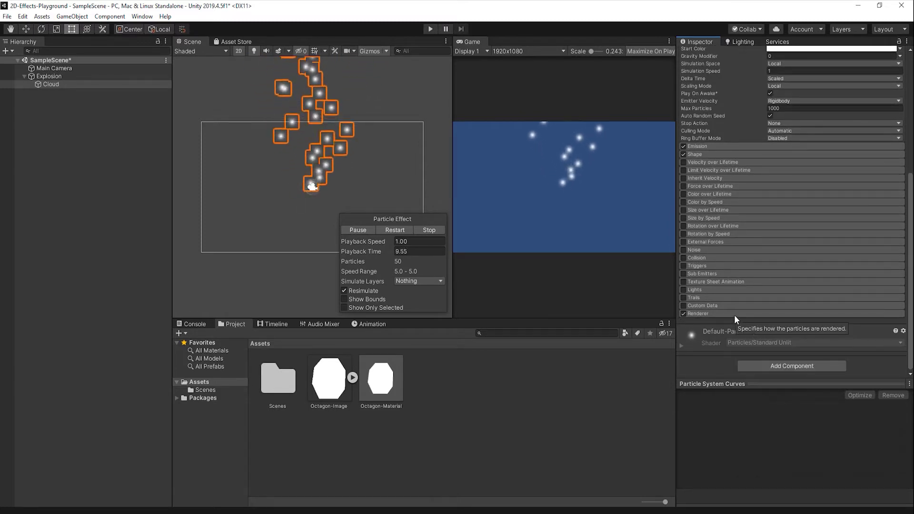
pyautogui.click(734, 316)
pyautogui.scroll(-5, 735, 289)
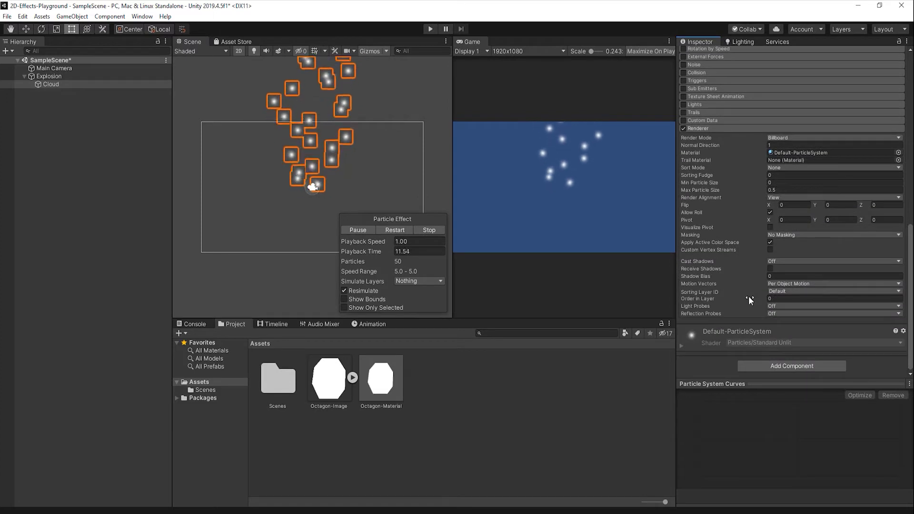
pyautogui.moveTo(795, 182); pyautogui.dragTo(810, 153)
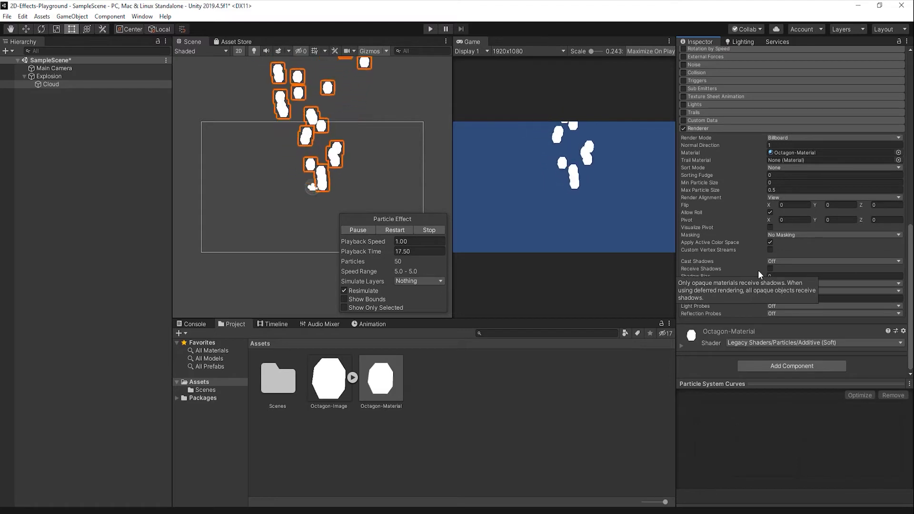
# Step: Set the renderer's Sort Mode to By Distance and disable Apply Active Color Space
pyautogui.click(849, 169)
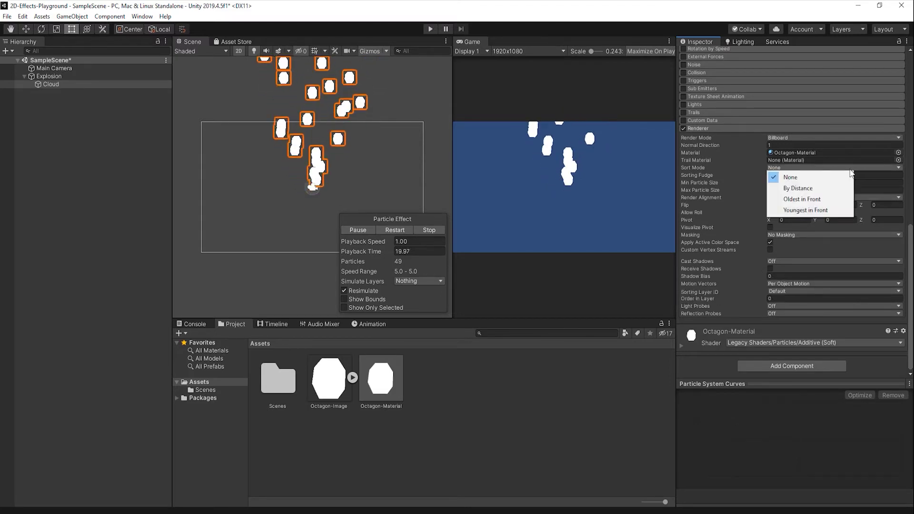
pyautogui.click(825, 189)
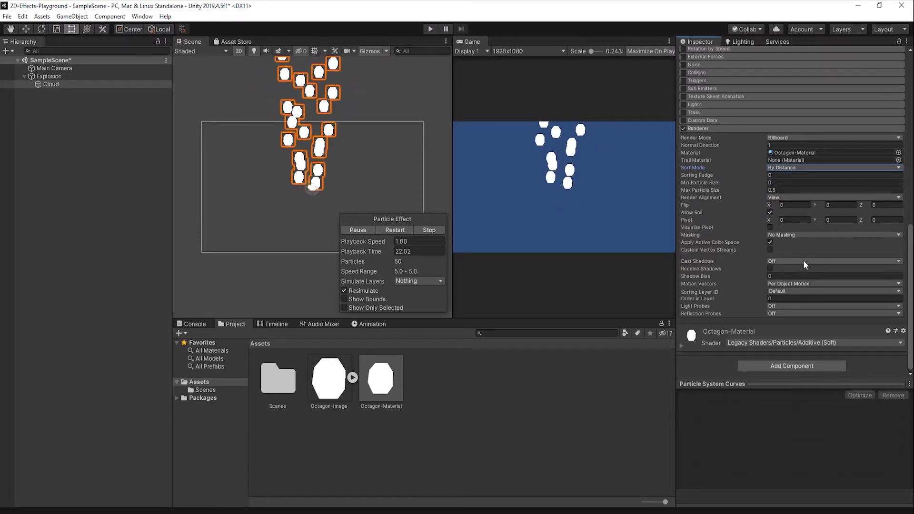
pyautogui.click(770, 242)
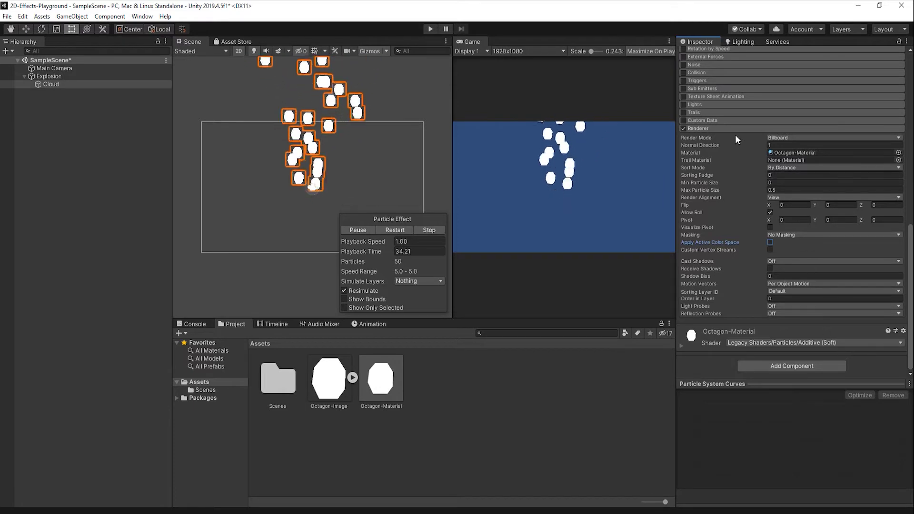
# Step: Set the Cloud particle system's Duration to 1
pyautogui.scroll(10, 736, 170)
pyautogui.click(801, 165)
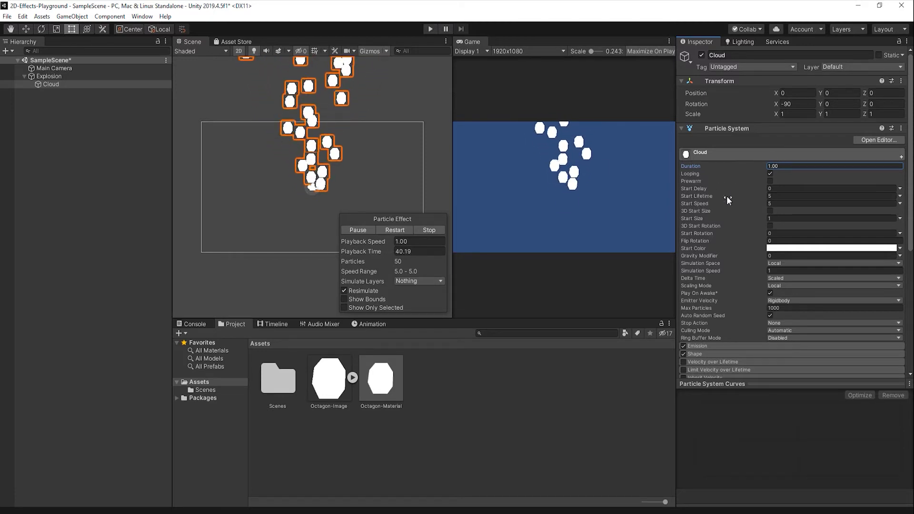
# Step: Randomize Start Lifetime between constants 0.25 and 3, and Start Speed between constants 0 and 5
pyautogui.click(900, 197)
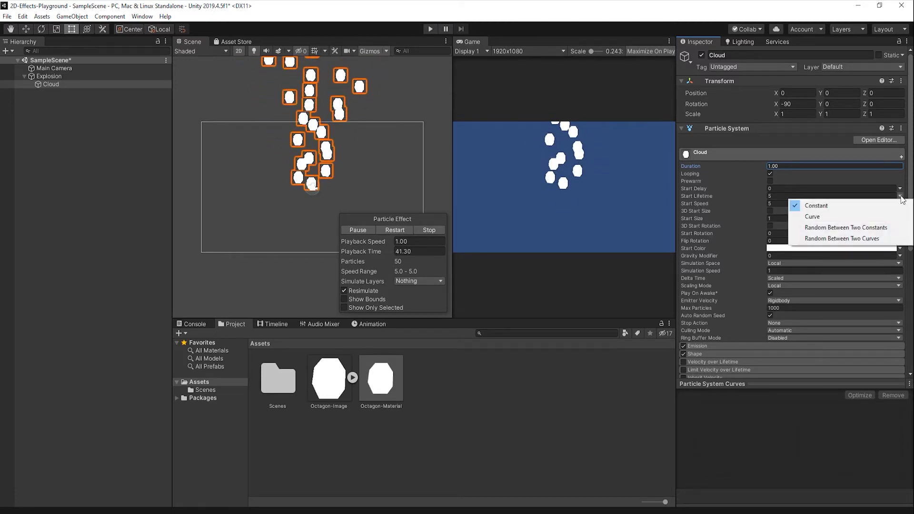
pyautogui.click(878, 225)
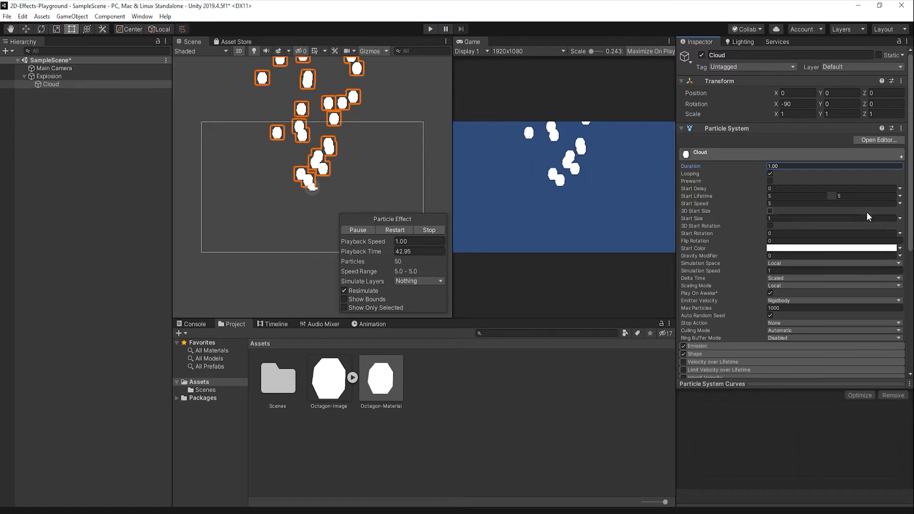
pyautogui.click(791, 196)
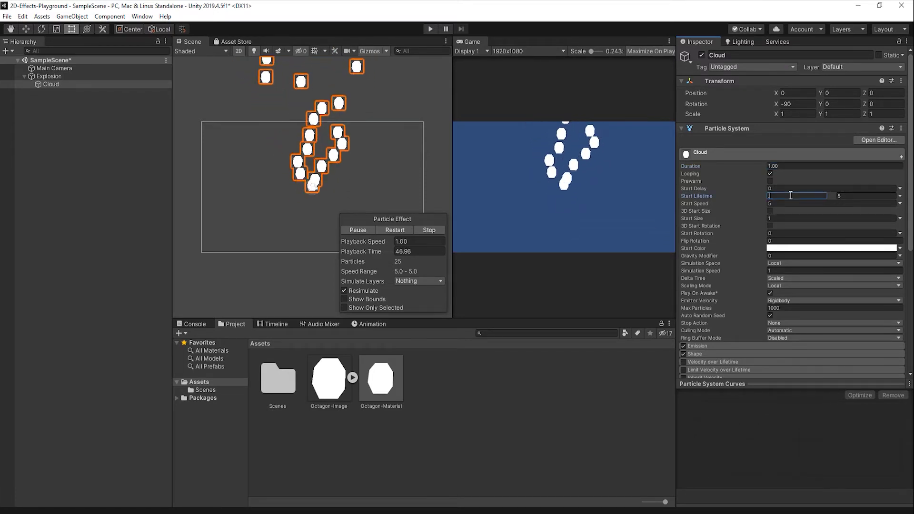
pyautogui.press('Tab')
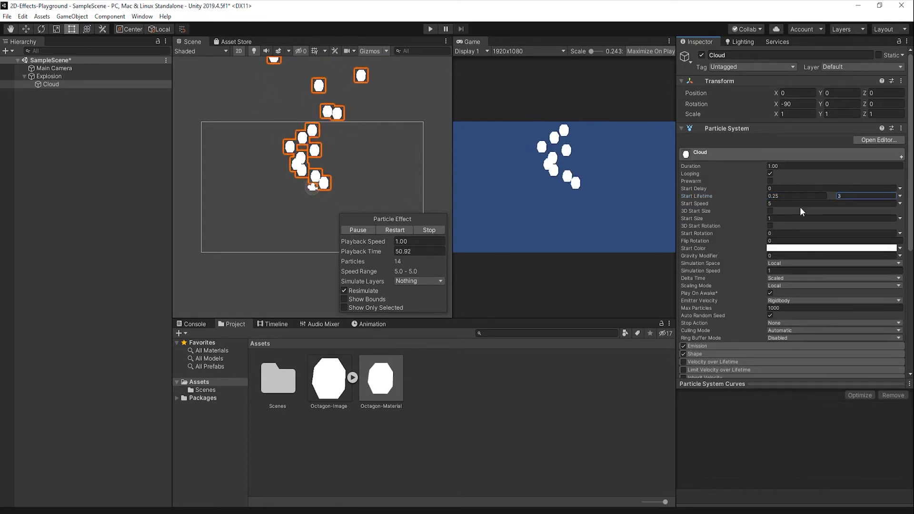
pyautogui.click(900, 204)
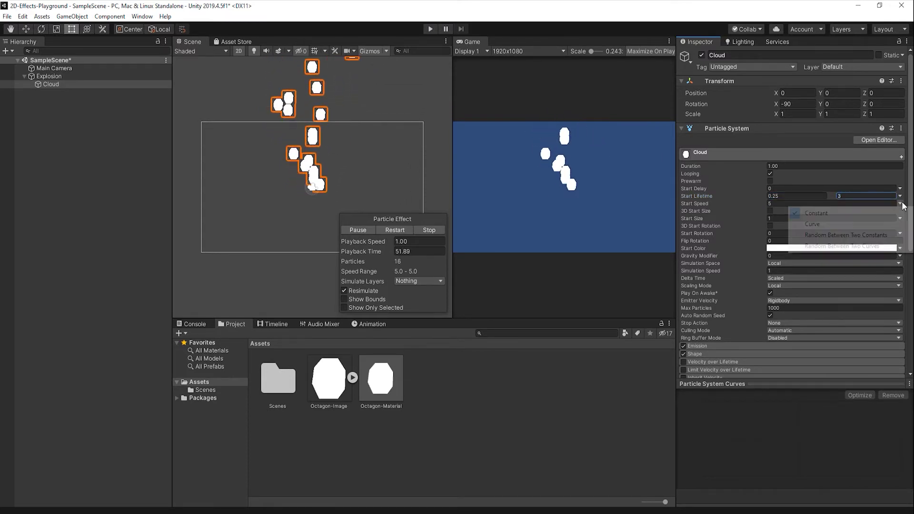
pyautogui.click(848, 239)
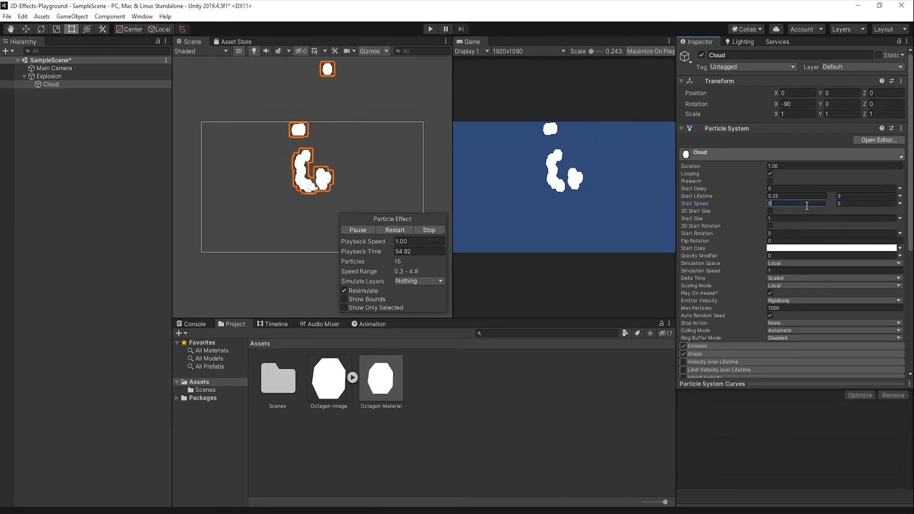
# Step: Randomize Start Size between constants 0.5 and 3, and Start Rotation between constants 0 and 360
pyautogui.click(899, 219)
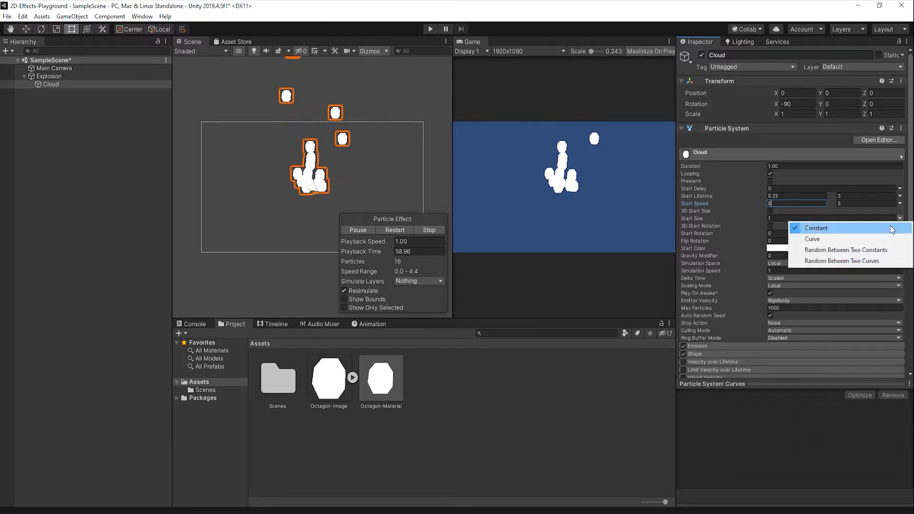
pyautogui.click(875, 251)
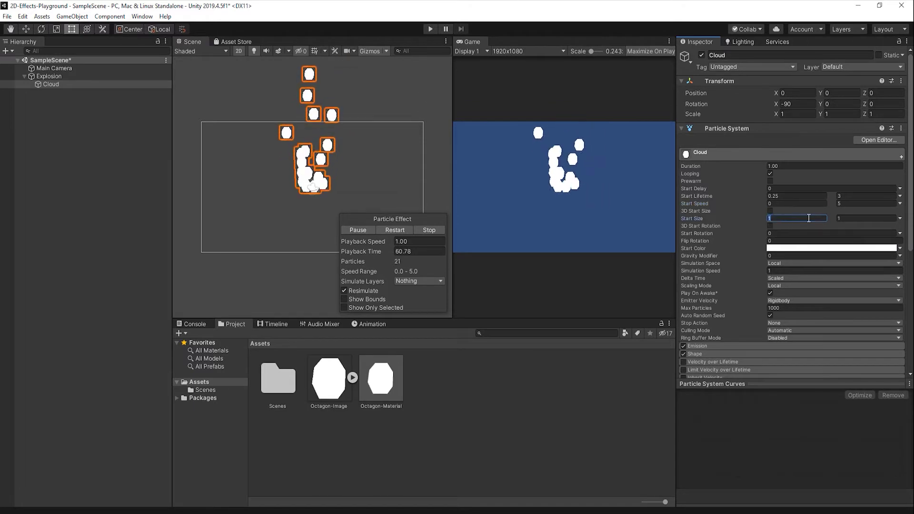
pyautogui.click(860, 217)
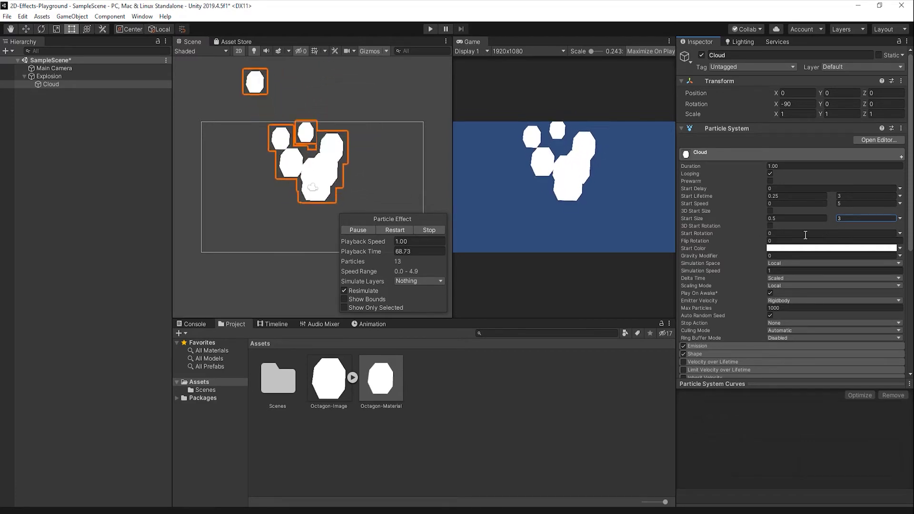
pyautogui.click(900, 234)
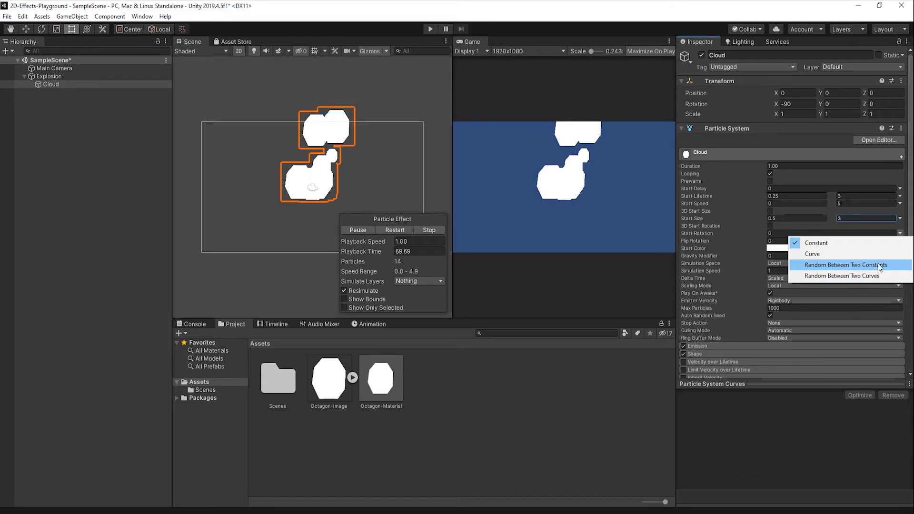
pyautogui.click(846, 265)
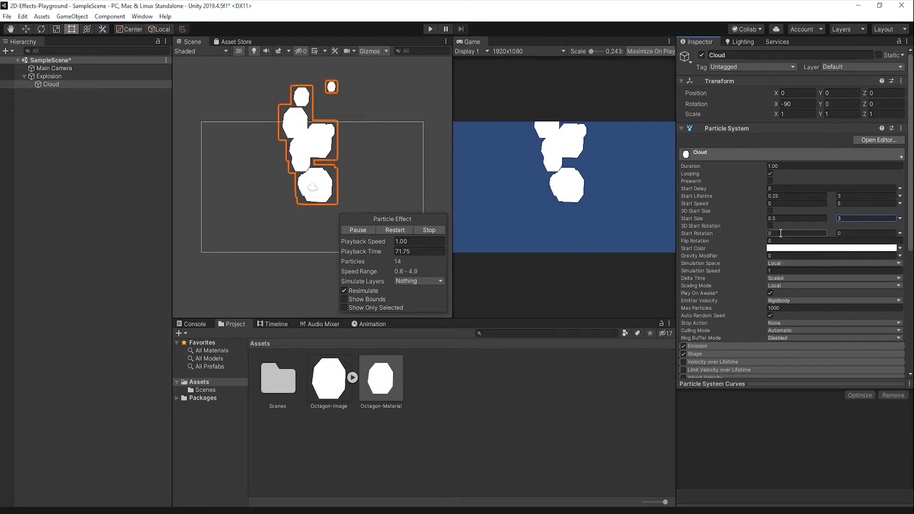
pyautogui.click(868, 234)
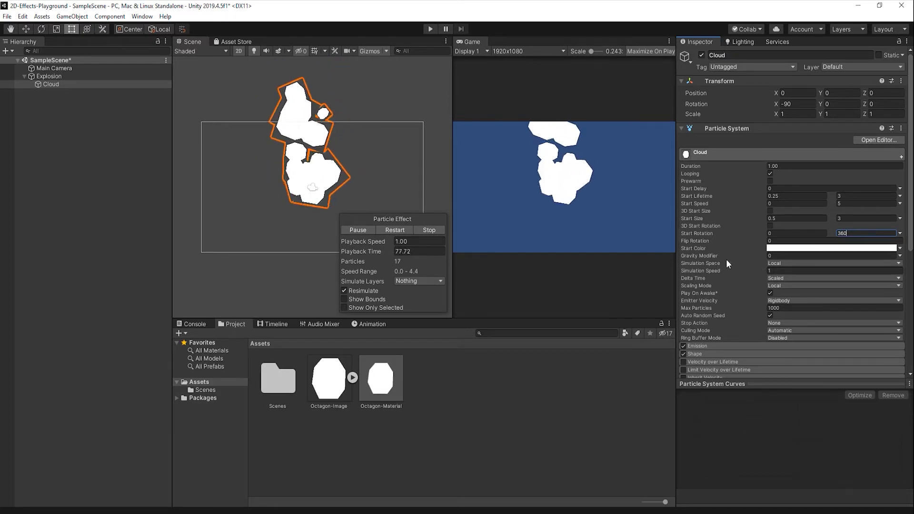
# Step: Set the Gravity Modifier to -0.2 and the Culling Mode to Always Simulate
pyautogui.click(776, 256)
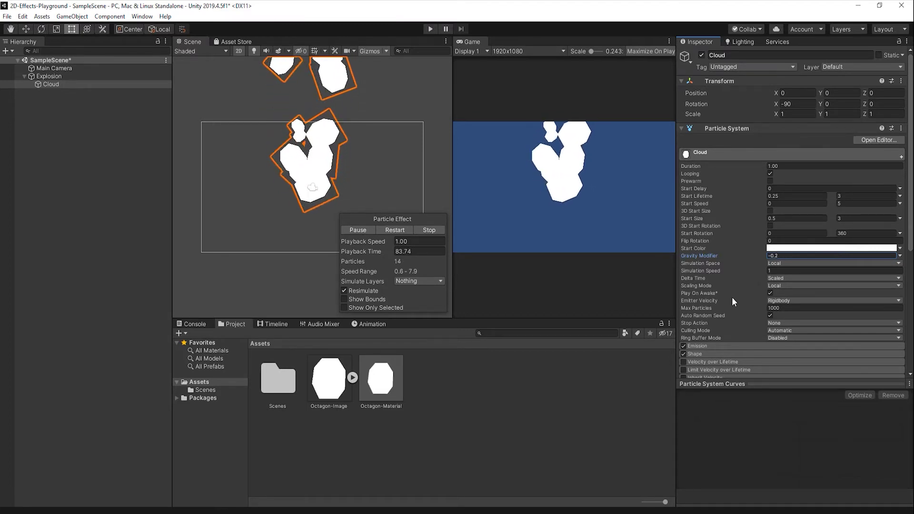
pyautogui.click(781, 332)
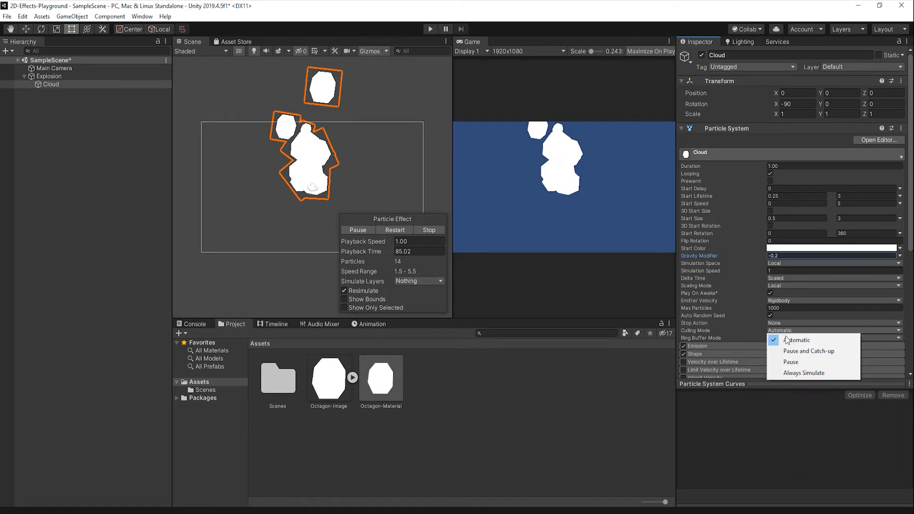
pyautogui.click(807, 372)
# Step: In the Emission module, set Rate over Time to 0 and add a burst of 30 particles at time 0
pyautogui.scroll(-5, 777, 290)
pyautogui.scroll(2, 776, 285)
pyautogui.scroll(-2, 776, 285)
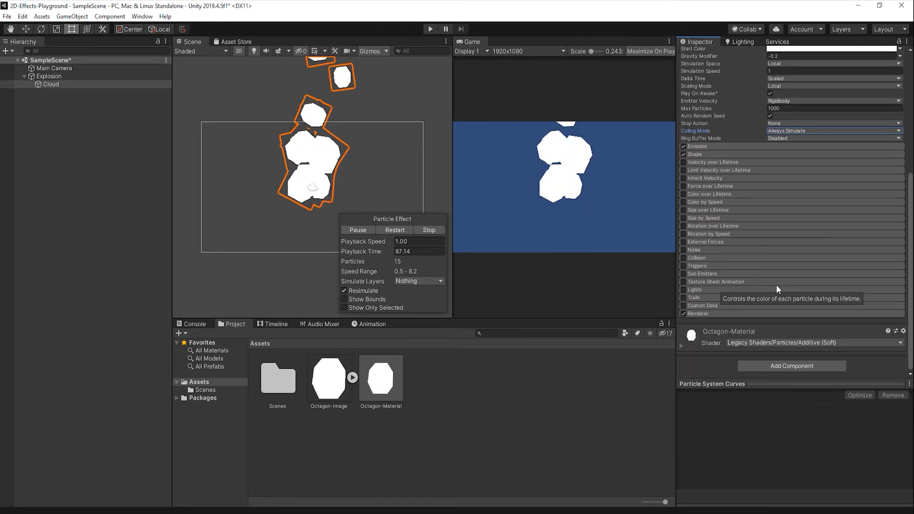
pyautogui.click(730, 147)
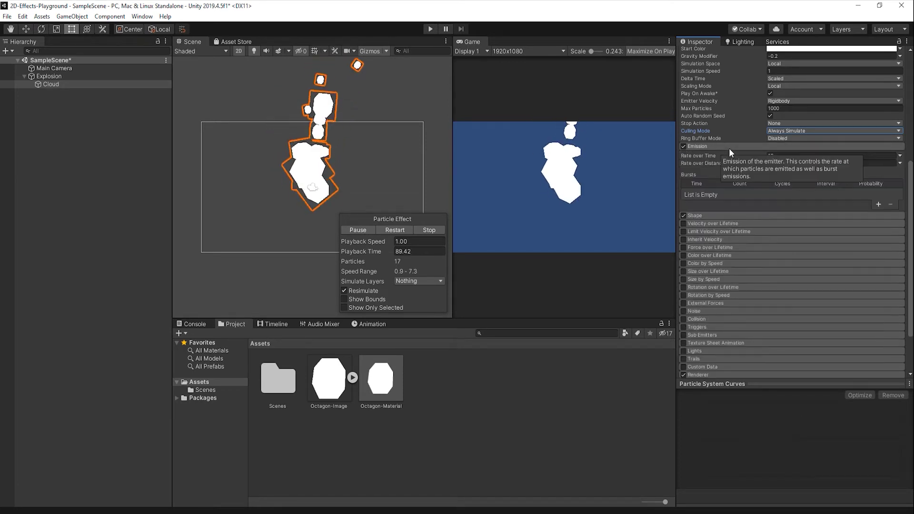
pyautogui.click(784, 156)
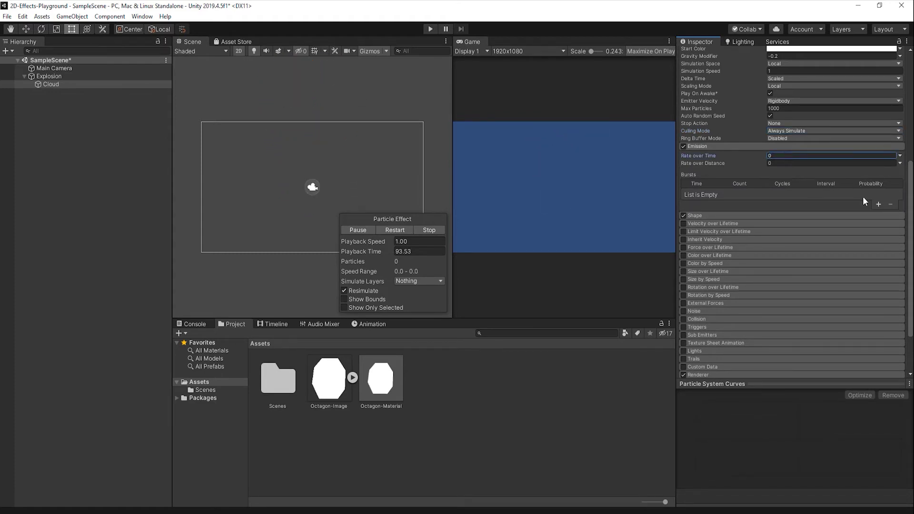
pyautogui.click(879, 204)
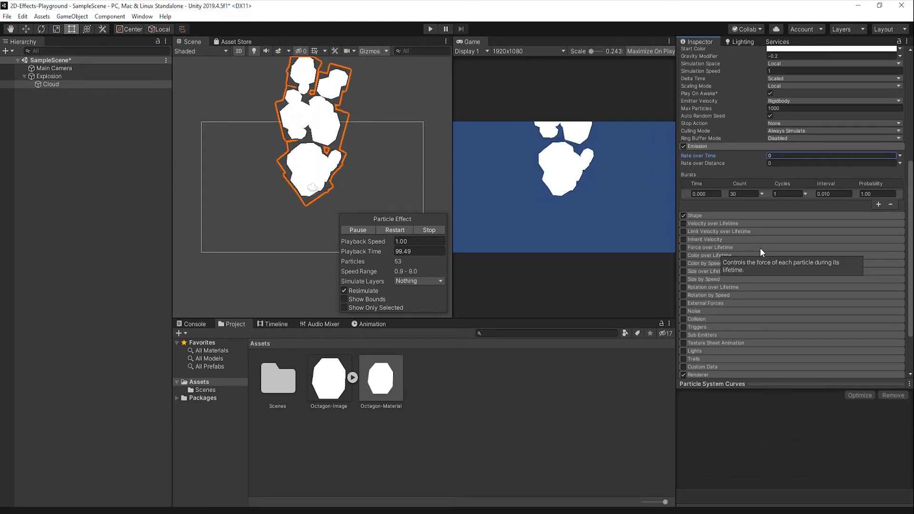
# Step: In the Shape module, set the emitter shape to Sphere and the Radius Thickness to 0
pyautogui.click(711, 214)
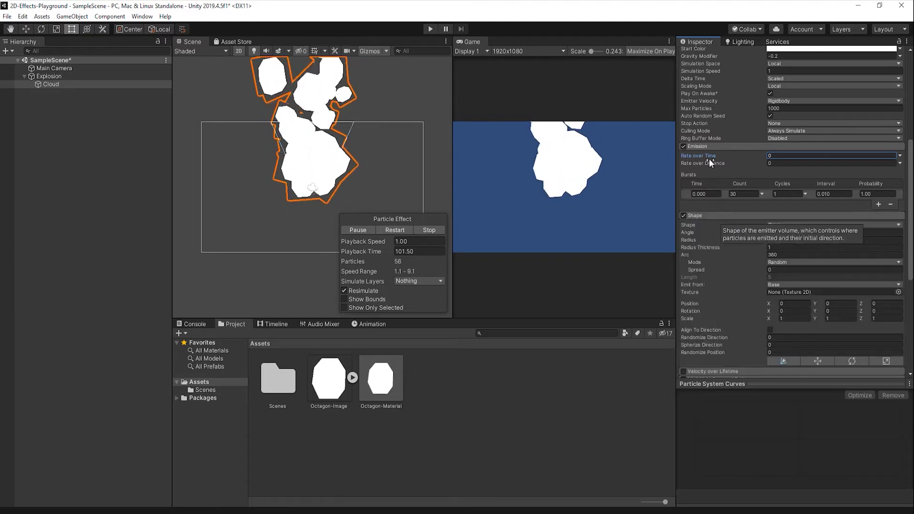
pyautogui.click(707, 146)
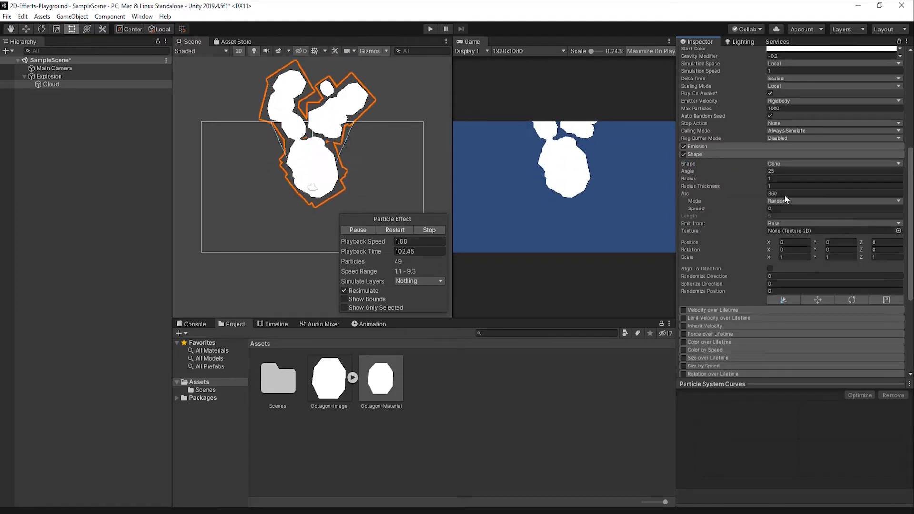
pyautogui.click(799, 163)
pyautogui.click(801, 174)
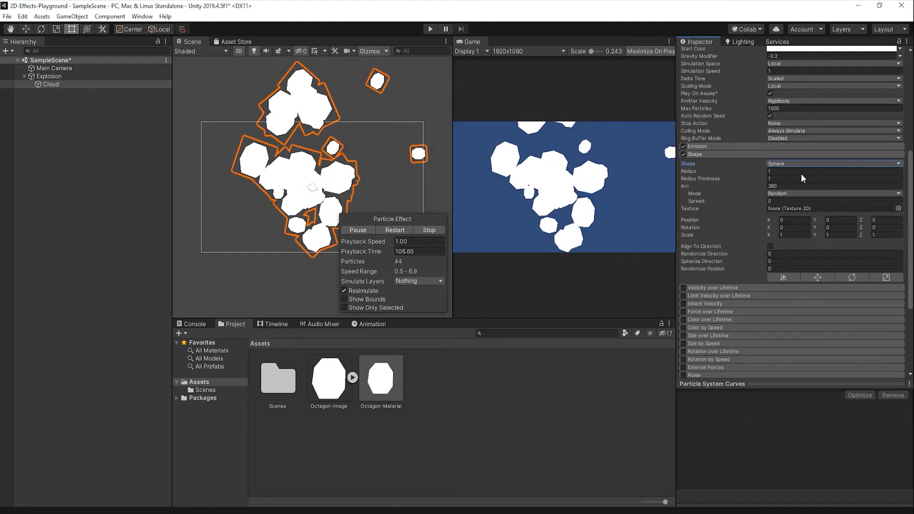
pyautogui.click(785, 178)
pyautogui.write('0')
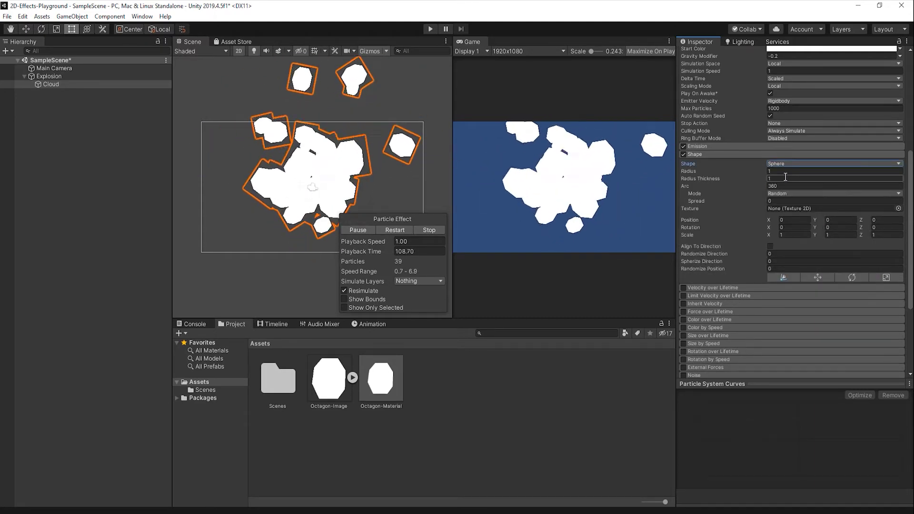
pyautogui.click(722, 155)
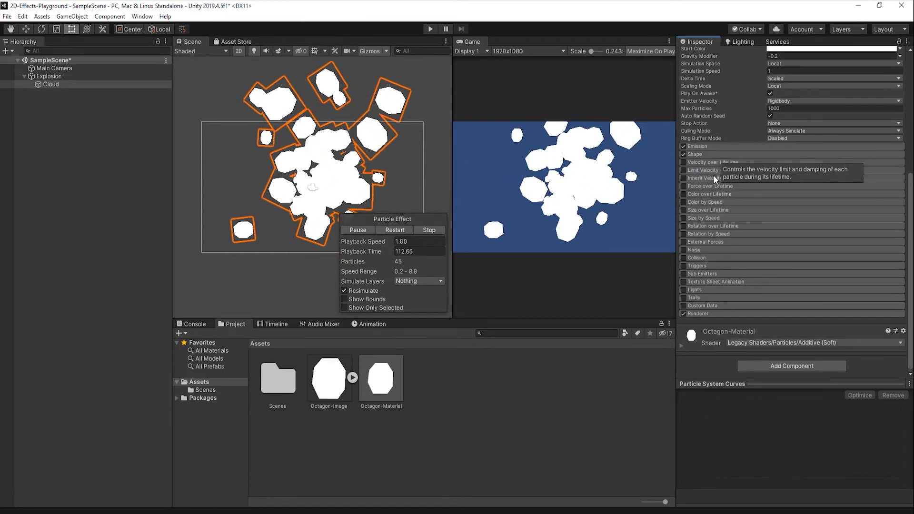
# Step: Enable Limit Velocity over Lifetime with Speed as Random Between Two Curves and Dampen at 0.1
pyautogui.click(726, 169)
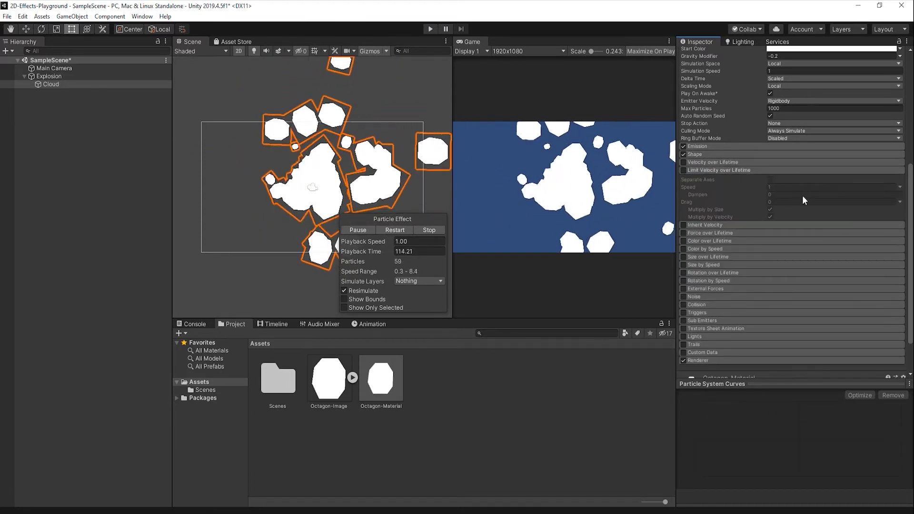
pyautogui.click(684, 171)
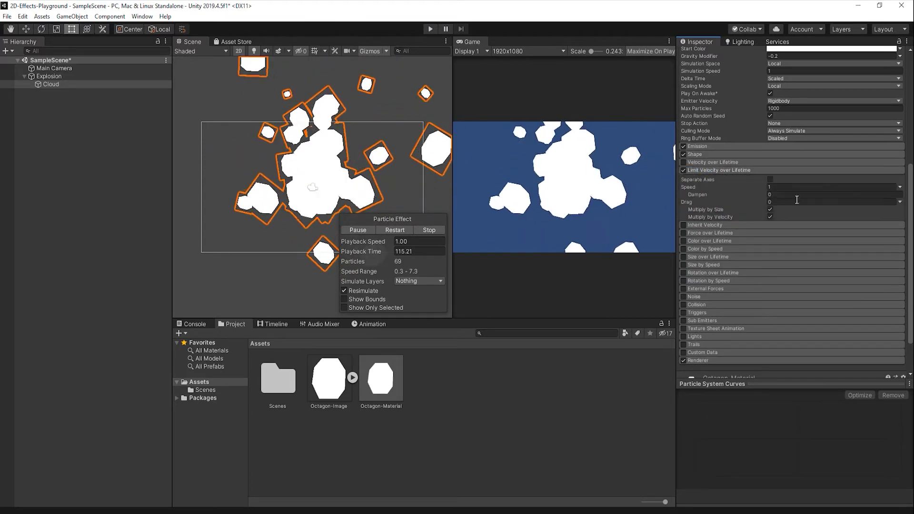
pyautogui.click(900, 188)
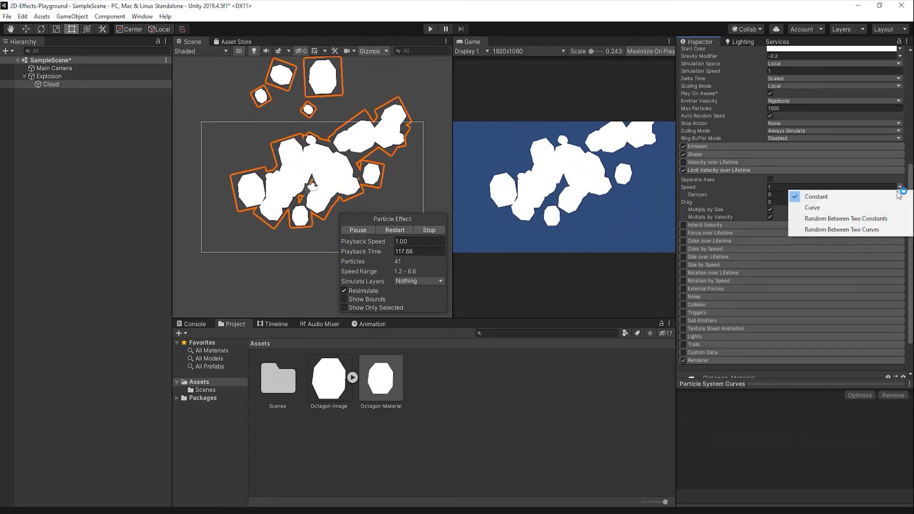
pyautogui.click(886, 230)
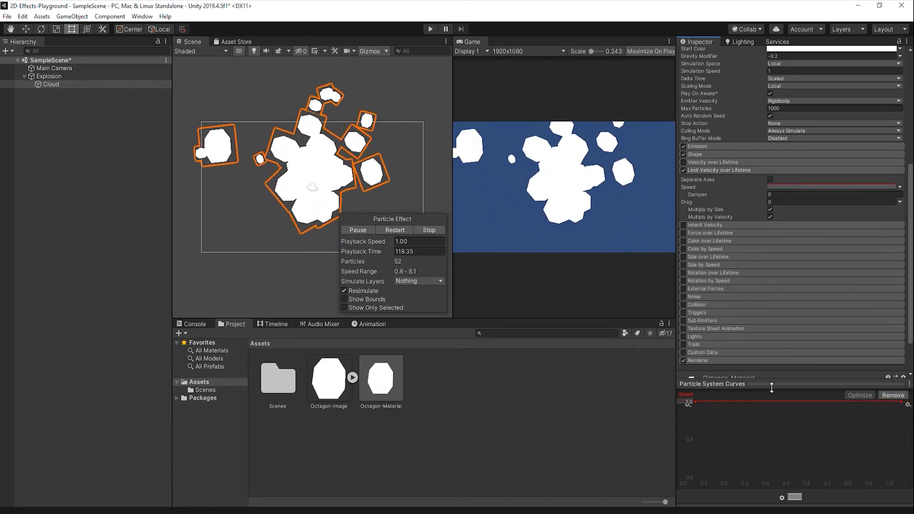
pyautogui.scroll(-3, 778, 286)
pyautogui.click(791, 122)
pyautogui.write('.1')
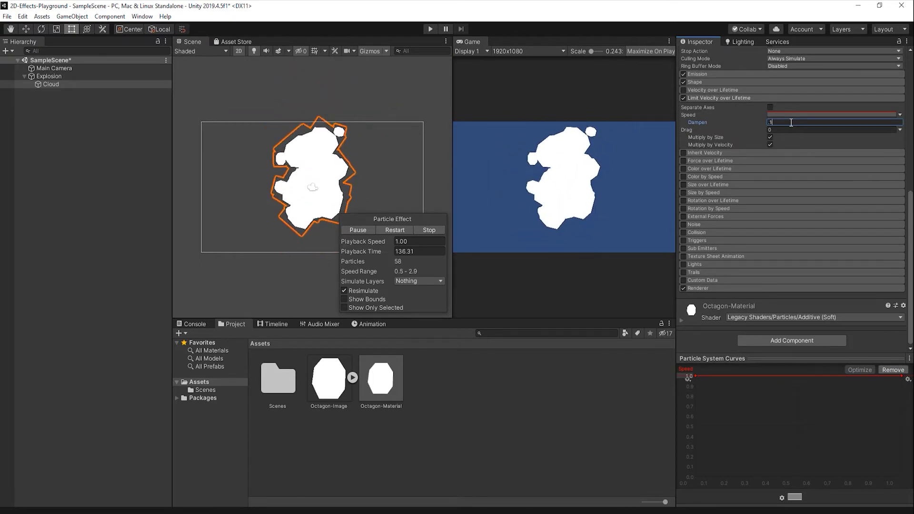
pyautogui.click(706, 98)
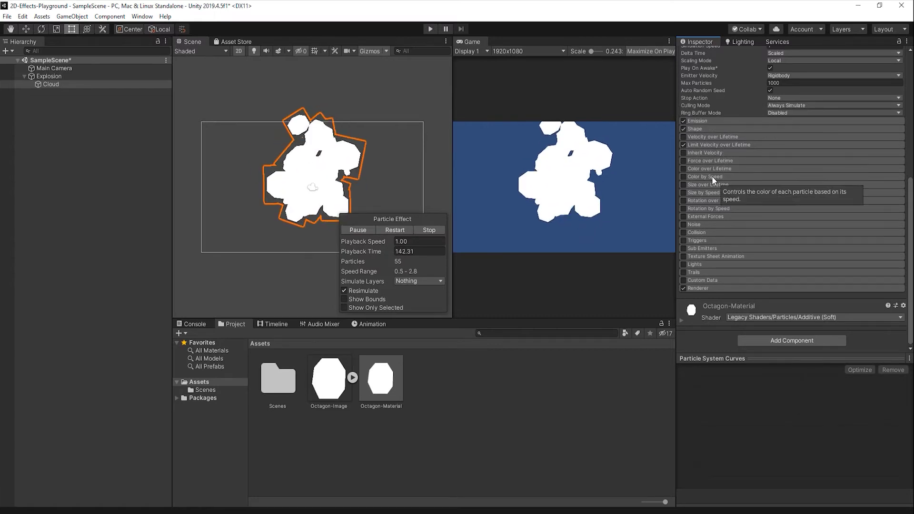
# Step: Enable the Color over Lifetime module and open its color gradient for editing
pyautogui.click(739, 169)
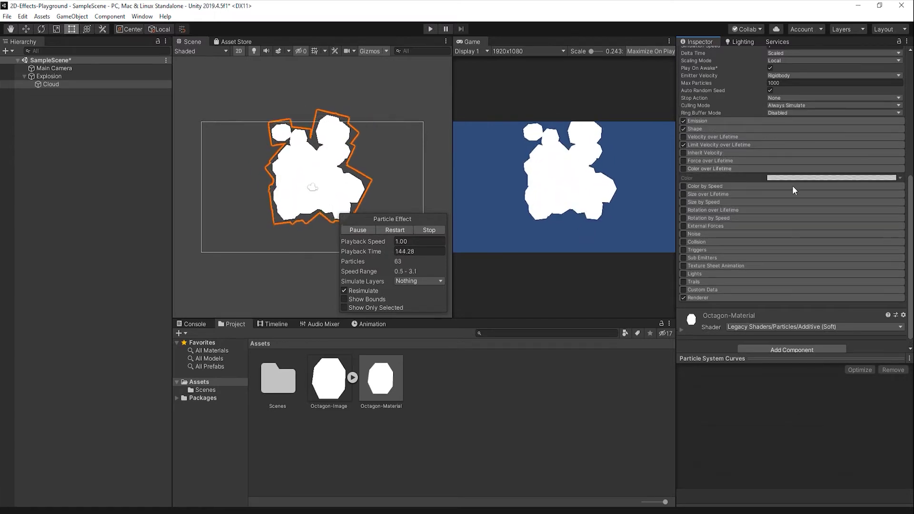
pyautogui.click(684, 169)
pyautogui.click(895, 178)
pyautogui.moveTo(658, 132); pyautogui.dragTo(650, 138)
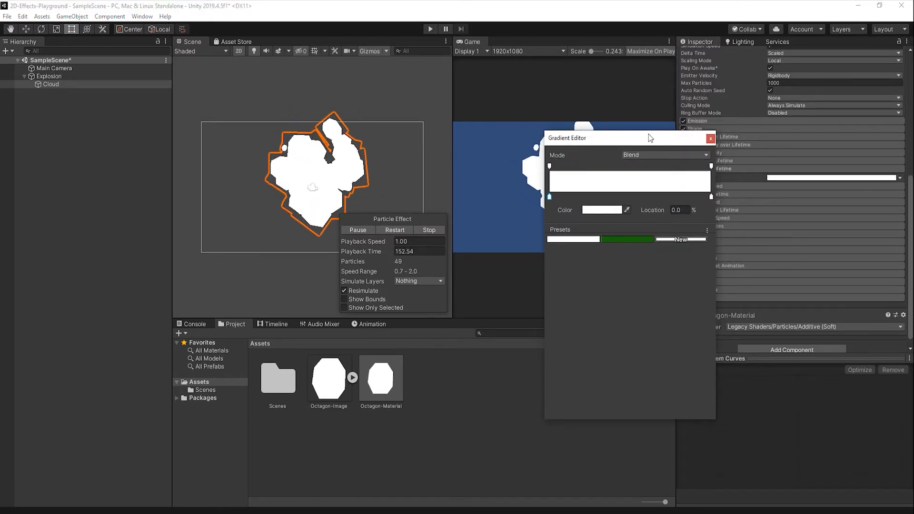
# Step: Add an alpha key to the gradient at location 60% with an alpha of 200
pyautogui.click(630, 166)
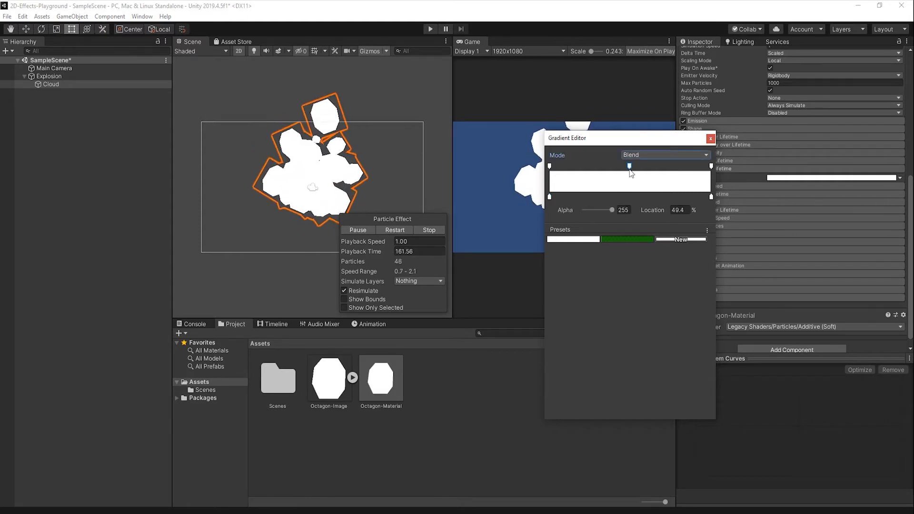
pyautogui.click(686, 210)
pyautogui.write('60')
pyautogui.press('Return')
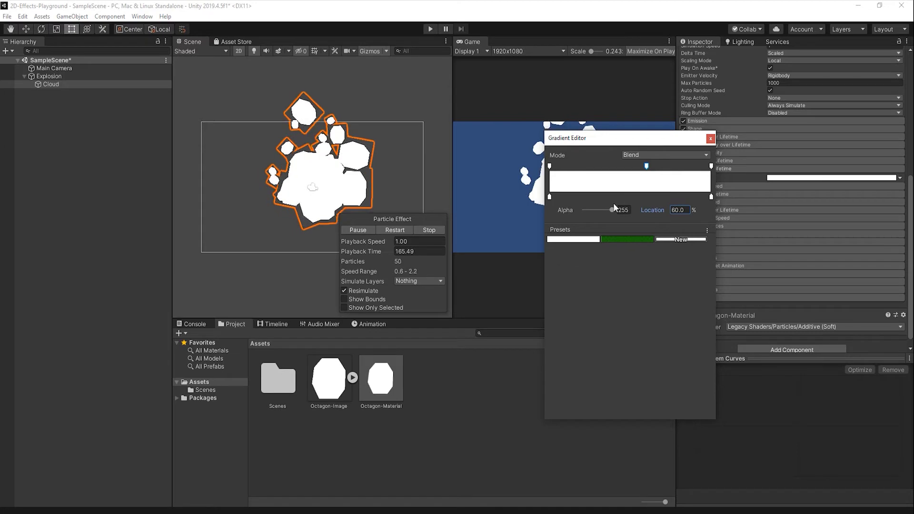
pyautogui.click(627, 210)
pyautogui.write('200')
# Step: Set the alpha of the gradient's end key at 100% to 0
pyautogui.click(711, 166)
pyautogui.click(627, 210)
pyautogui.write('0')
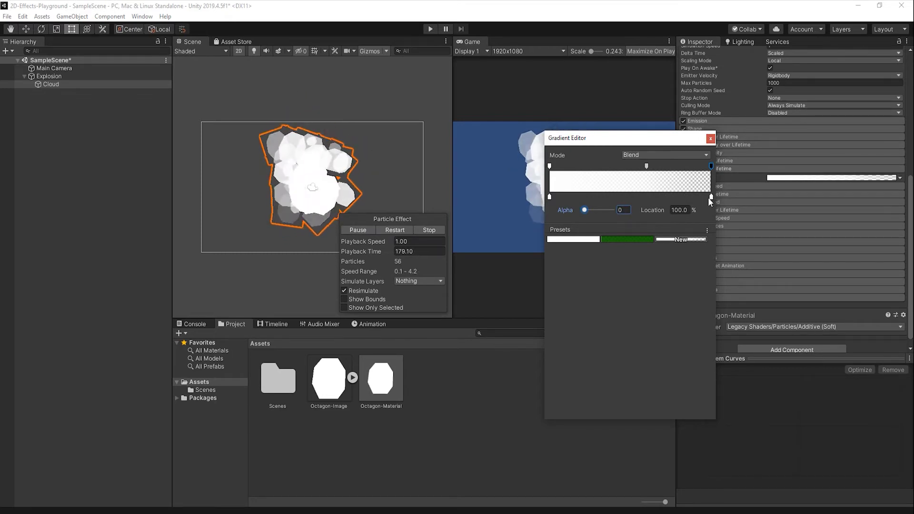
# Step: Set the gradient's end color key at 100% to black (000000), then close the gradient editor and collapse Color over Lifetime
pyautogui.click(710, 196)
pyautogui.click(609, 210)
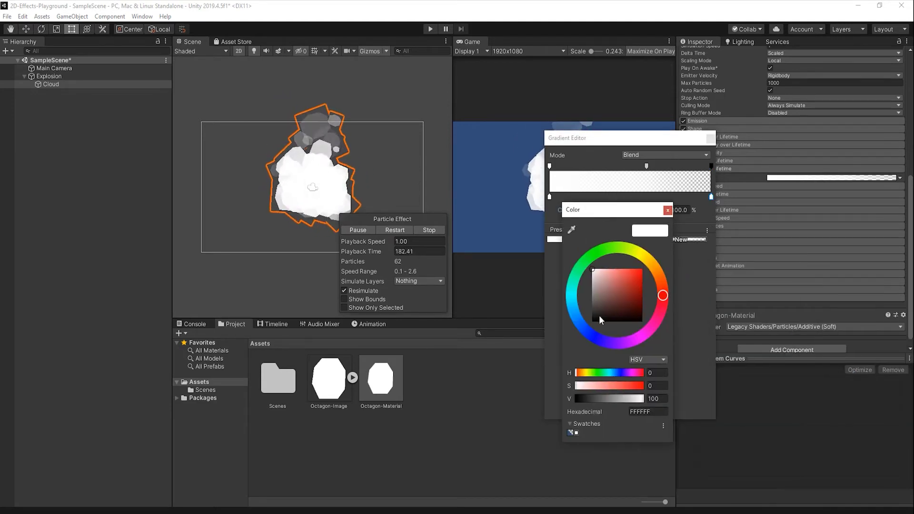
pyautogui.moveTo(599, 316); pyautogui.dragTo(556, 342)
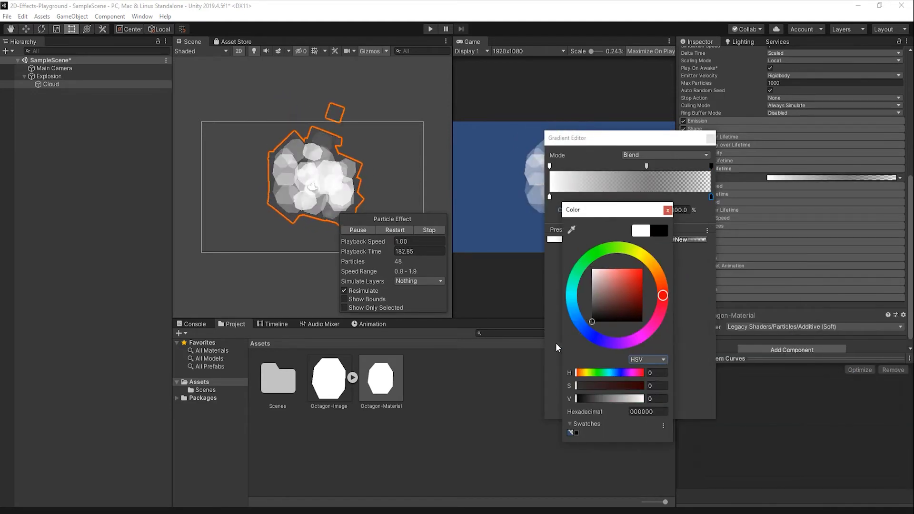
pyautogui.click(668, 210)
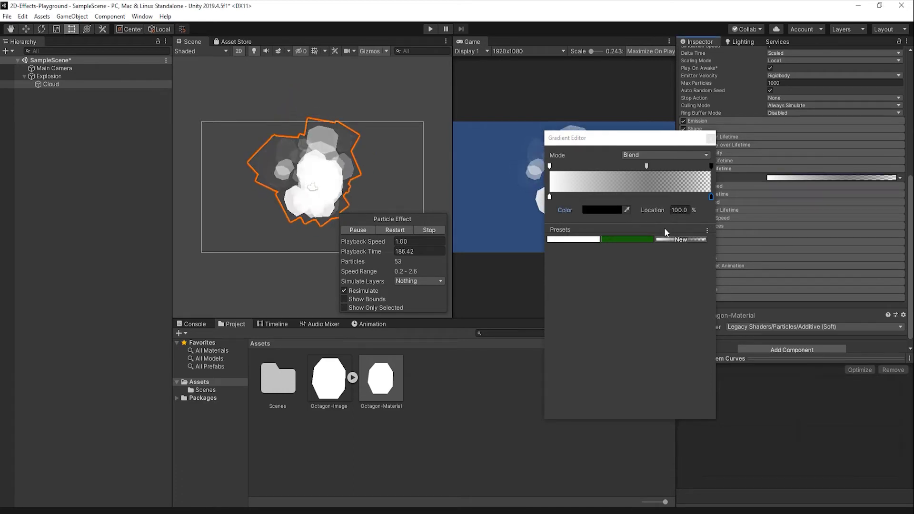
pyautogui.click(710, 139)
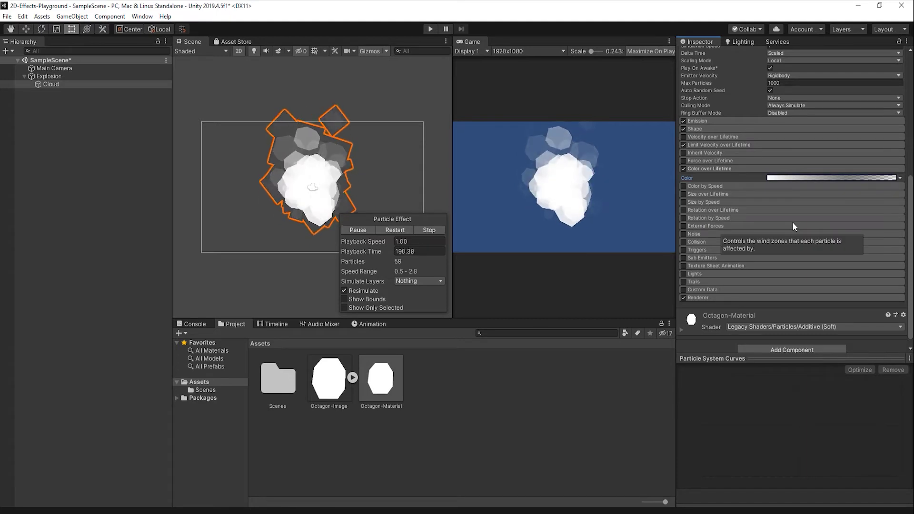
pyautogui.click(704, 167)
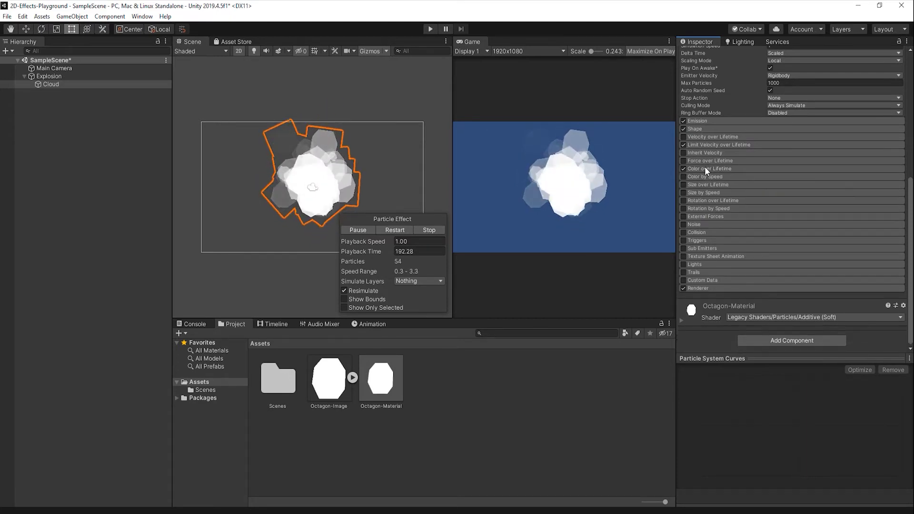
# Step: Enable Size over Lifetime with Size as Random Between Two Constants, 1 and 0.5
pyautogui.click(682, 185)
pyautogui.click(712, 183)
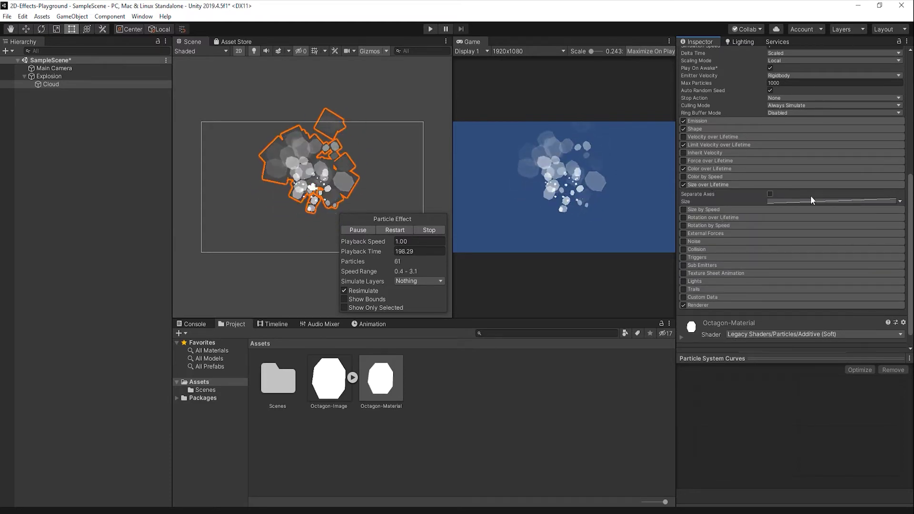
pyautogui.click(900, 202)
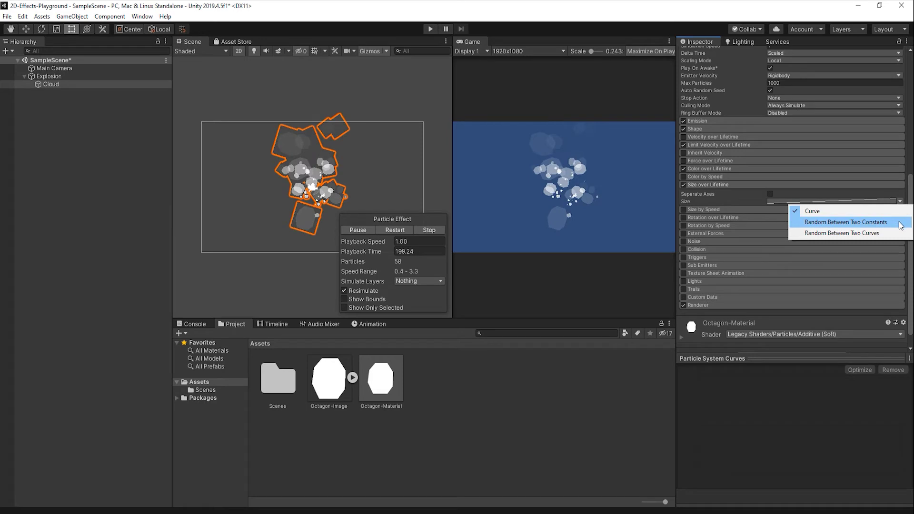
pyautogui.click(842, 222)
pyautogui.click(816, 203)
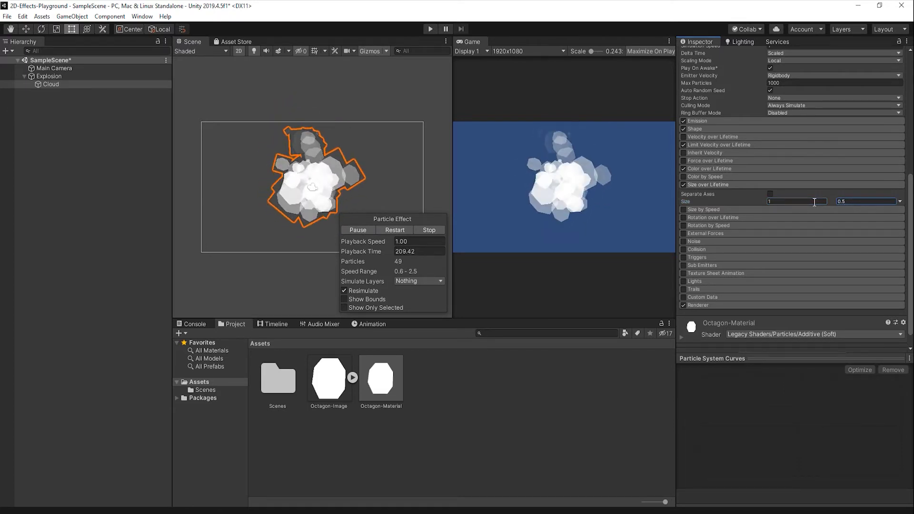
pyautogui.click(707, 185)
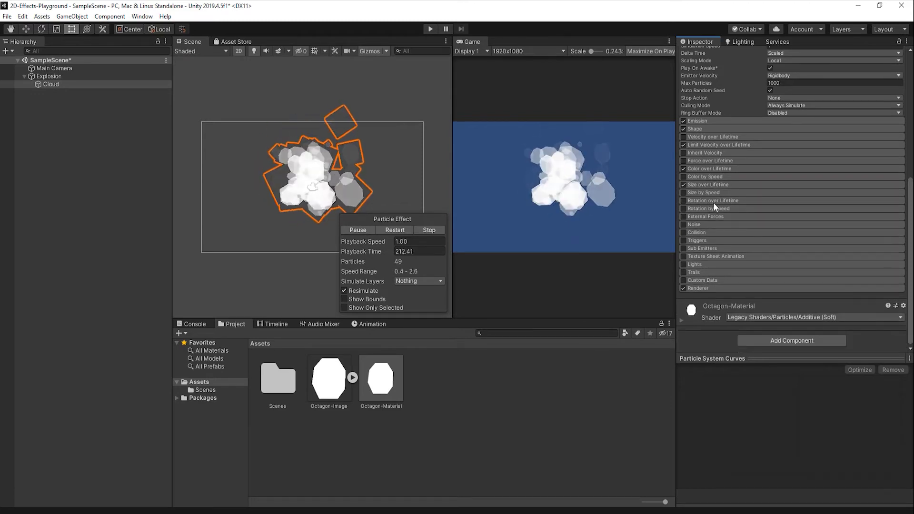
# Step: Enable Rotation over Lifetime with Angular Velocity as Random Between Two Constants, -100 and 100
pyautogui.click(711, 202)
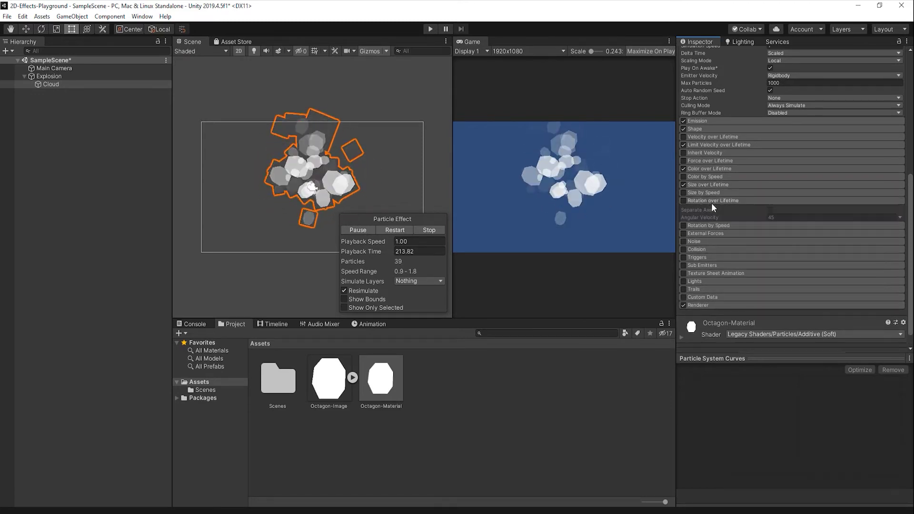
pyautogui.click(684, 201)
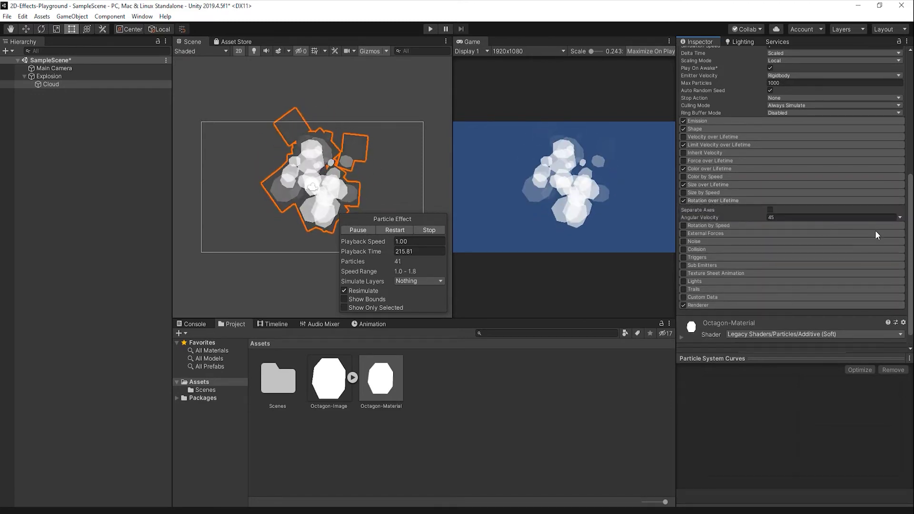
pyautogui.click(900, 218)
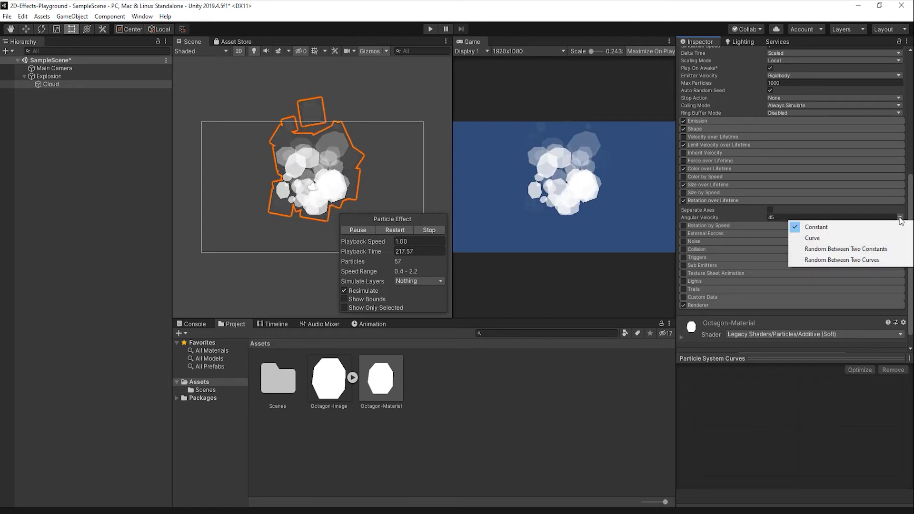
pyautogui.click(887, 253)
pyautogui.click(805, 218)
pyautogui.write('-100')
pyautogui.press('Tab')
pyautogui.write('1')
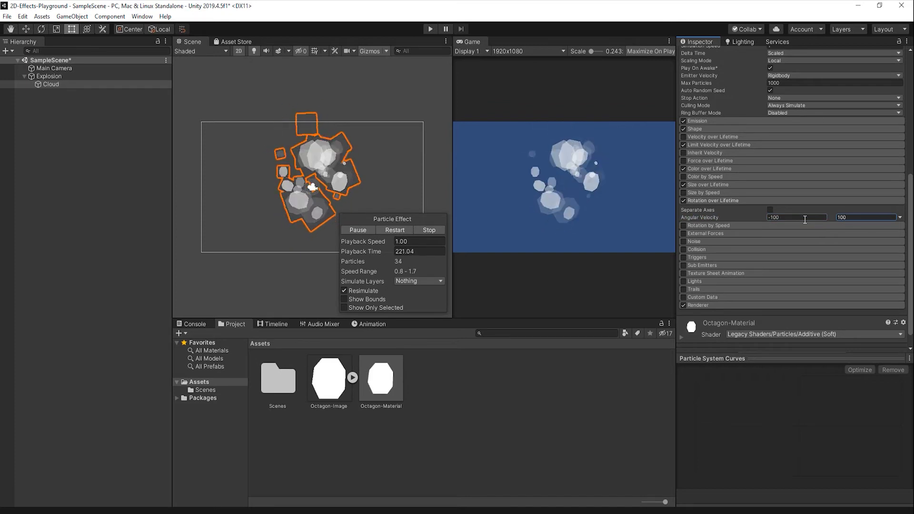
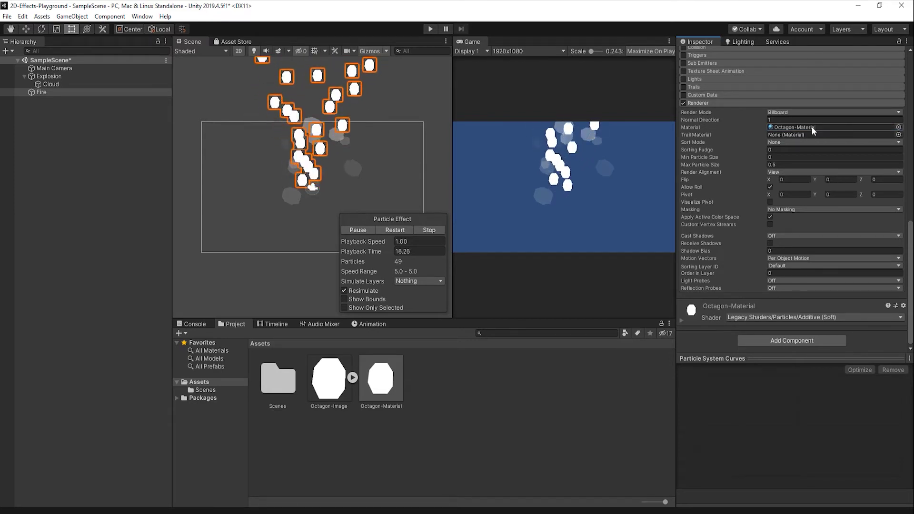
# Step: In the Fire system's Renderer, set Sort Mode to By Distance, disable Apply Active Color Space and enable Custom Vertex Streams
pyautogui.click(794, 143)
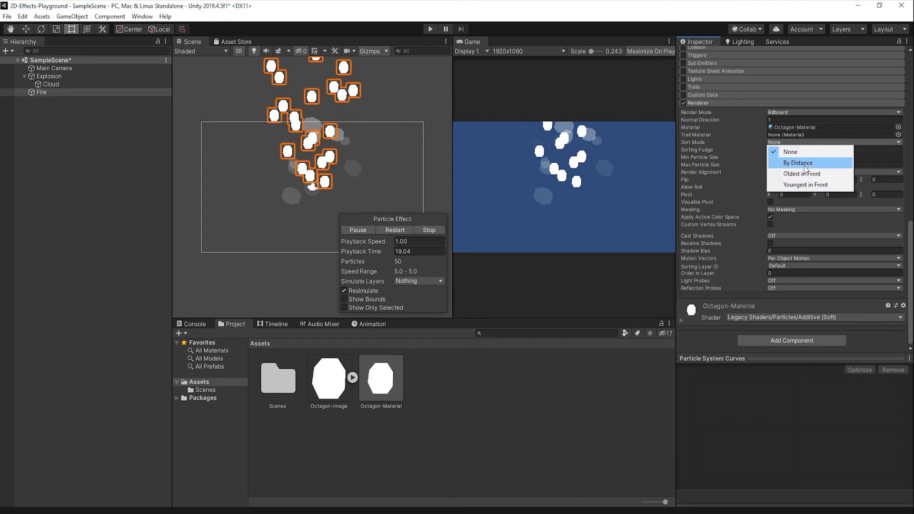
pyautogui.click(804, 165)
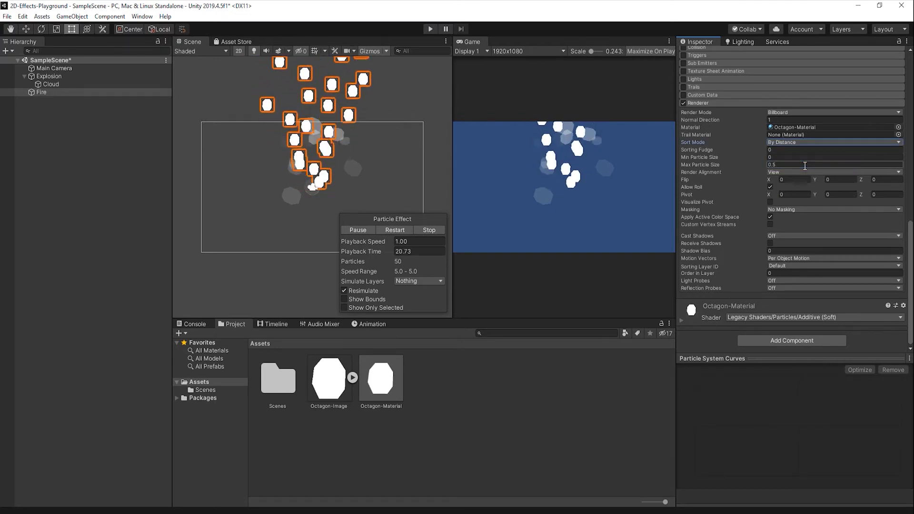
pyautogui.click(770, 224)
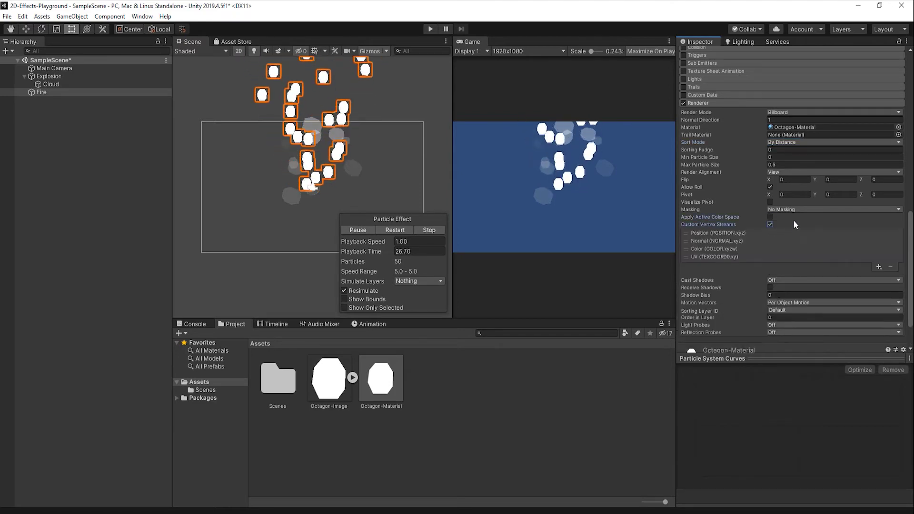
pyautogui.click(738, 101)
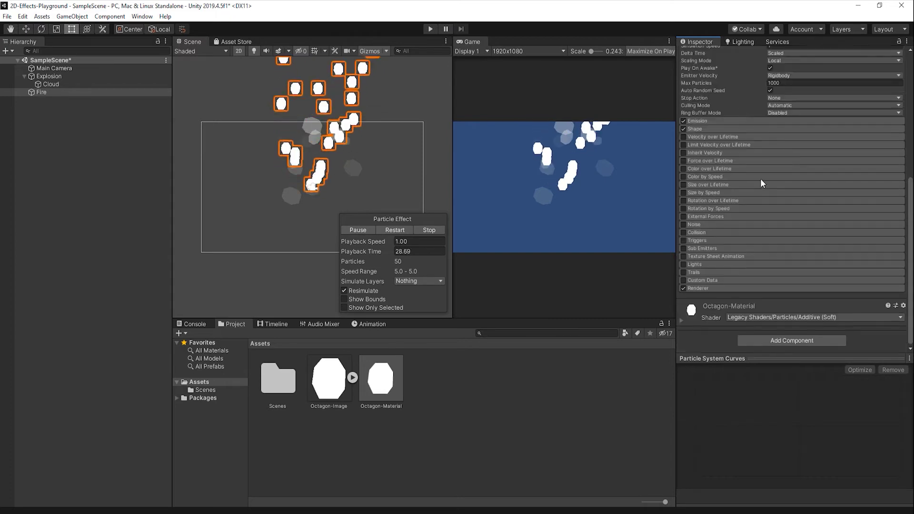
# Step: Set the Fire system's Duration to 1 and its Start Lifetime to Random Between Two Constants, 0.5 and 1
pyautogui.click(764, 177)
pyautogui.scroll(-3, 770, 196)
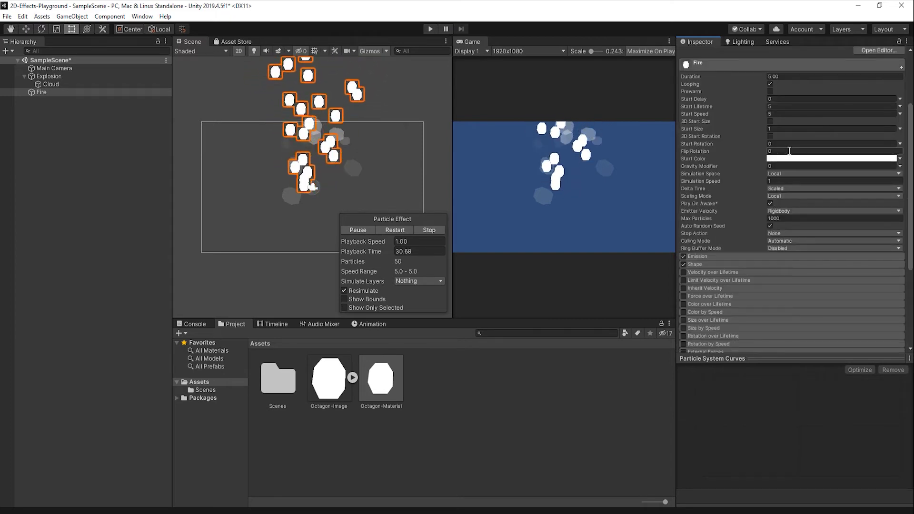
pyautogui.click(794, 76)
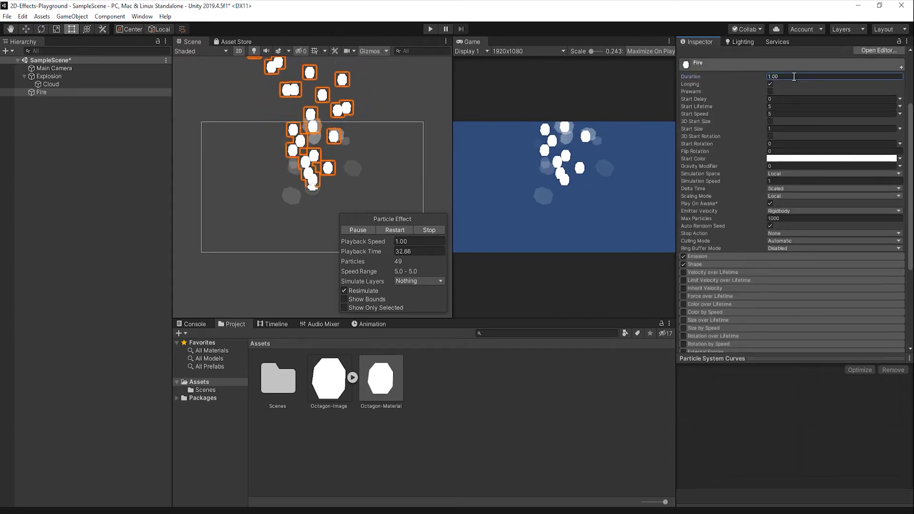
pyautogui.click(900, 106)
pyautogui.click(845, 138)
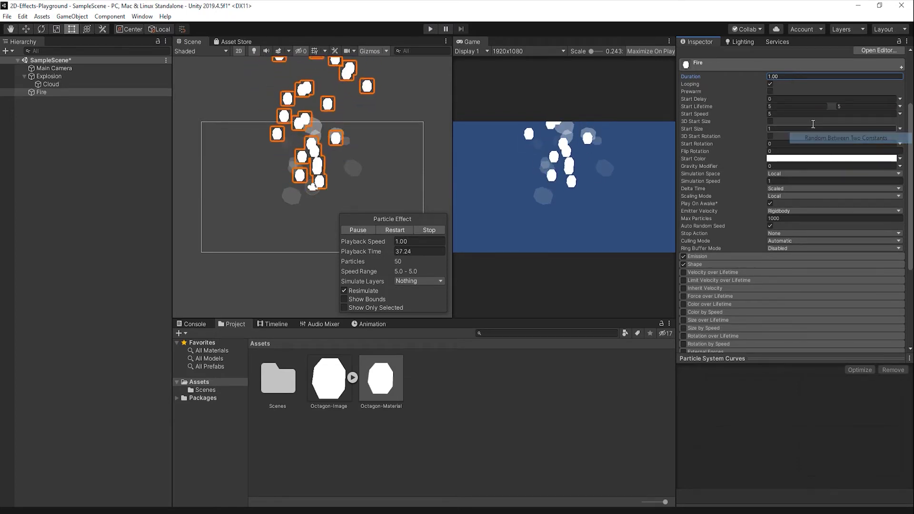
pyautogui.click(798, 106)
pyautogui.write('.5')
pyautogui.press('Tab')
pyautogui.write('1')
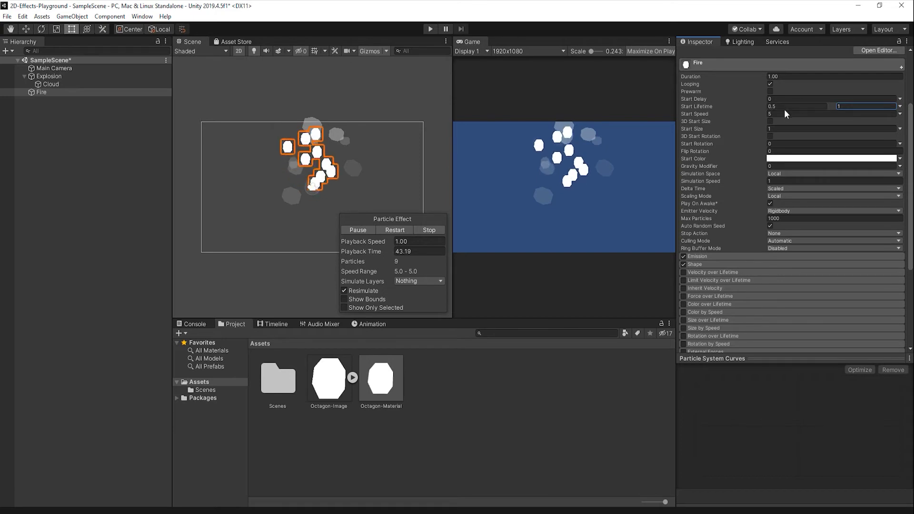
# Step: Set Fire's Start Speed to 0.75 and its Start Size to Random Between Two Constants, 3 and 6
pyautogui.click(782, 114)
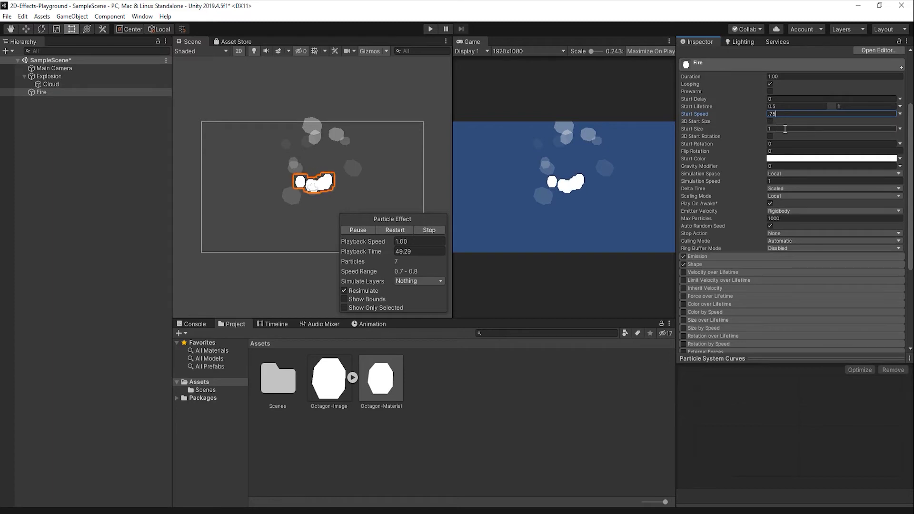
pyautogui.click(900, 128)
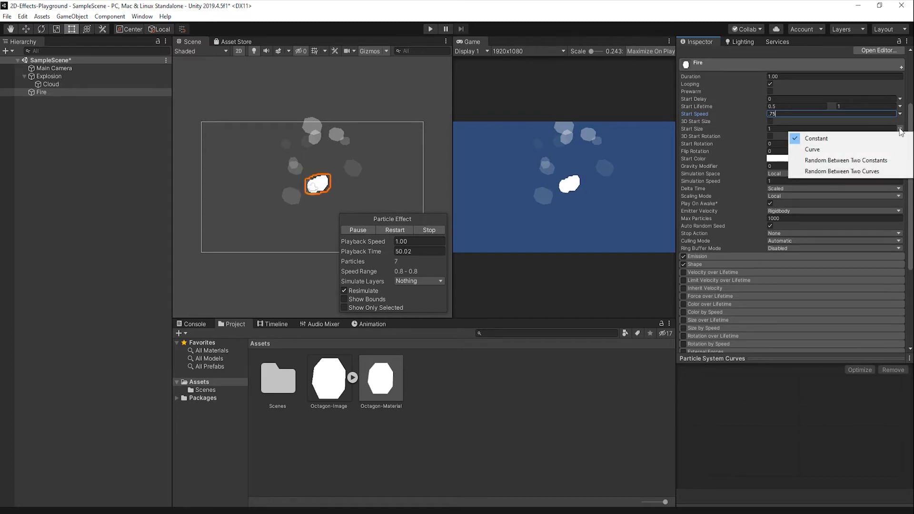
pyautogui.click(890, 160)
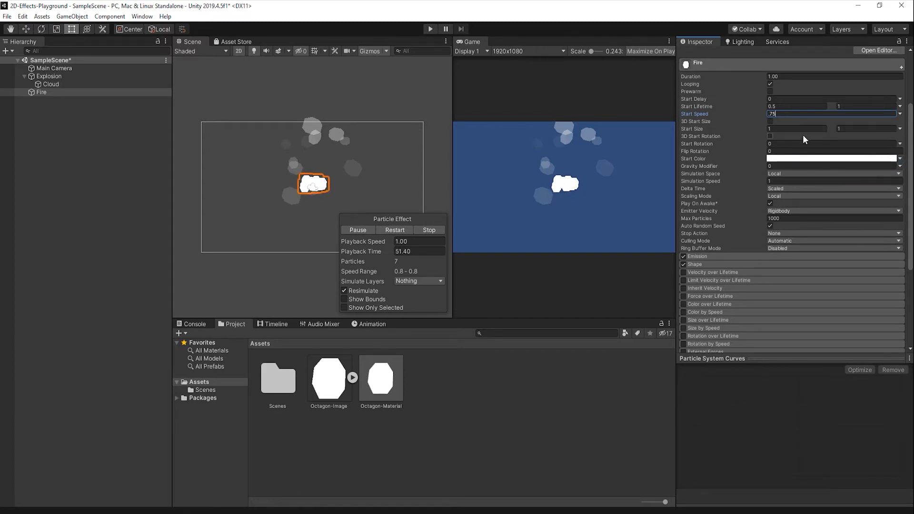
pyautogui.click(782, 127)
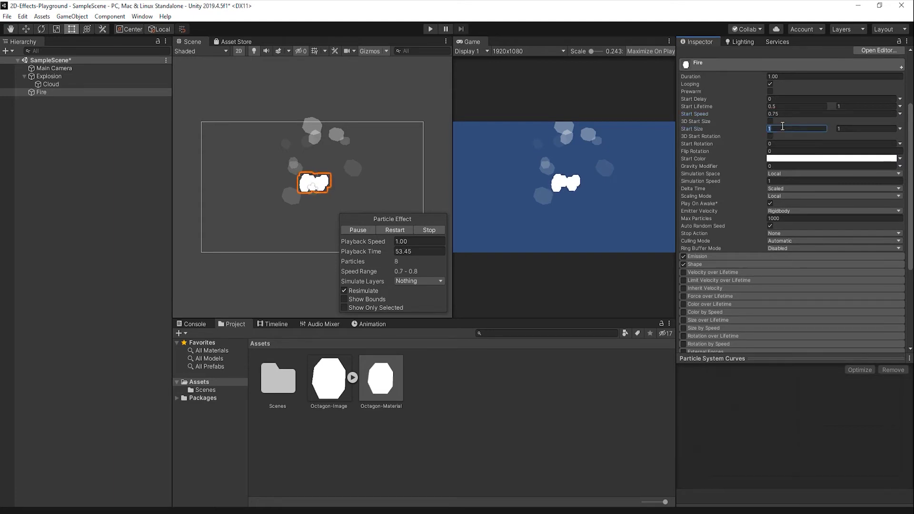
pyautogui.write('3')
pyautogui.press('Tab')
pyautogui.write('6')
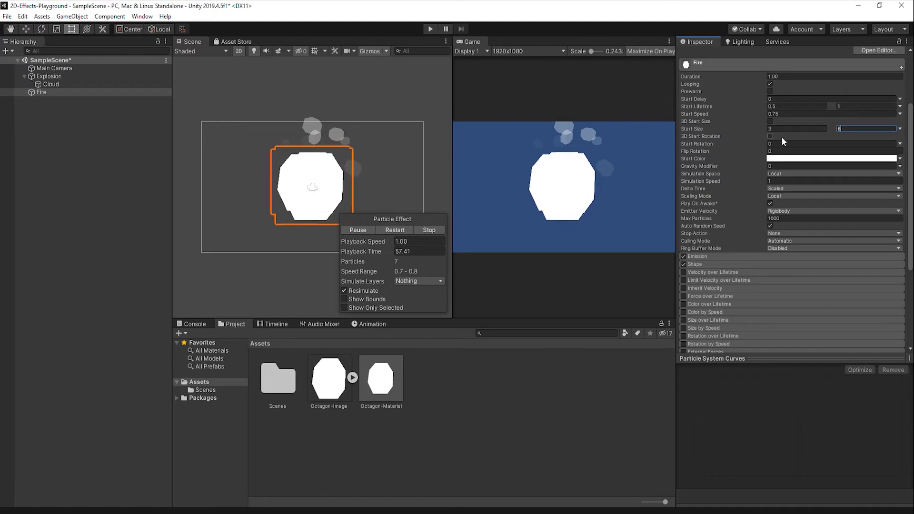
# Step: Set Fire's Start Rotation to Random Between Two Constants, 0 and 360
pyautogui.click(900, 144)
pyautogui.click(824, 175)
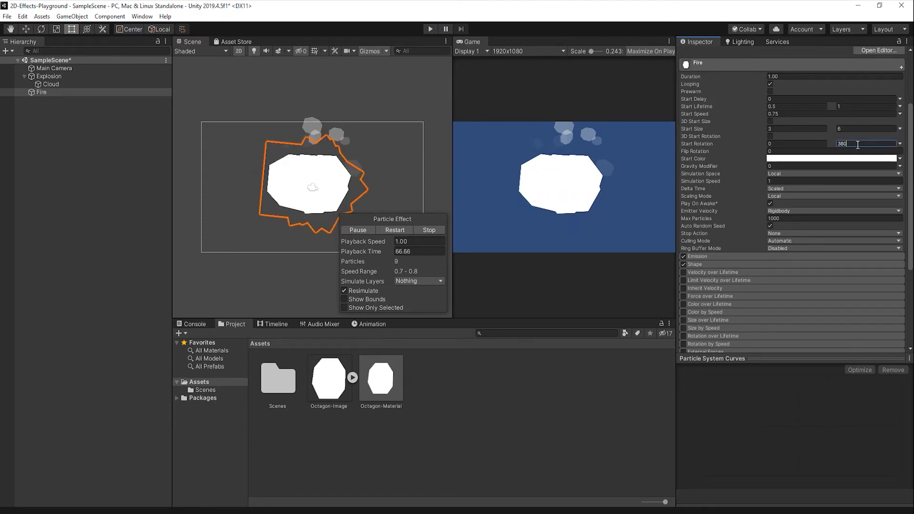
# Step: Set Fire's Gravity Modifier to -0.1 and its Culling Mode to Always Simulate
pyautogui.click(777, 167)
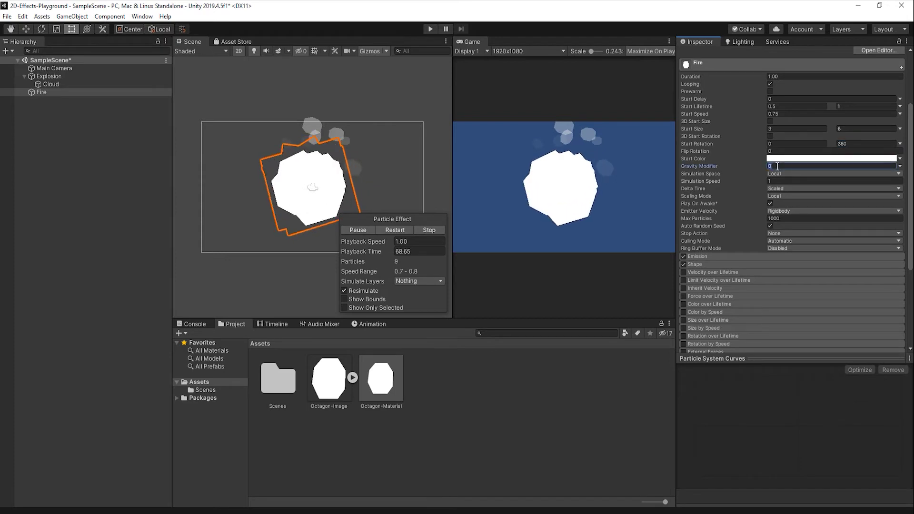
pyautogui.write('-0.1')
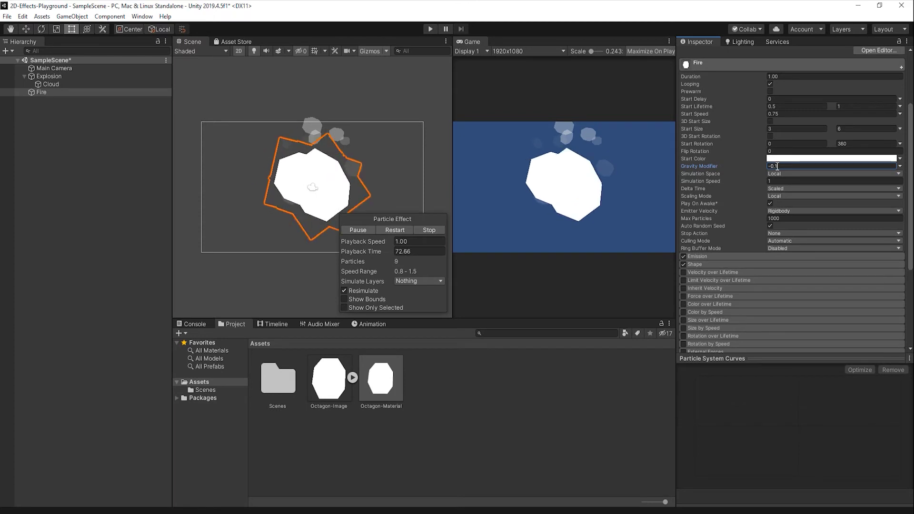
pyautogui.click(787, 241)
pyautogui.click(800, 284)
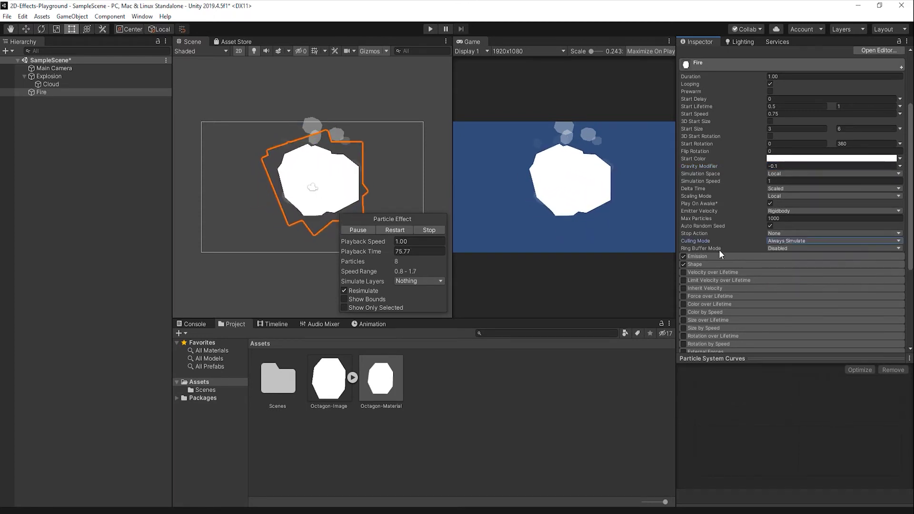
# Step: In Fire's Emission module, set Rate over Time to 0 and add a burst
pyautogui.scroll(-5, 736, 276)
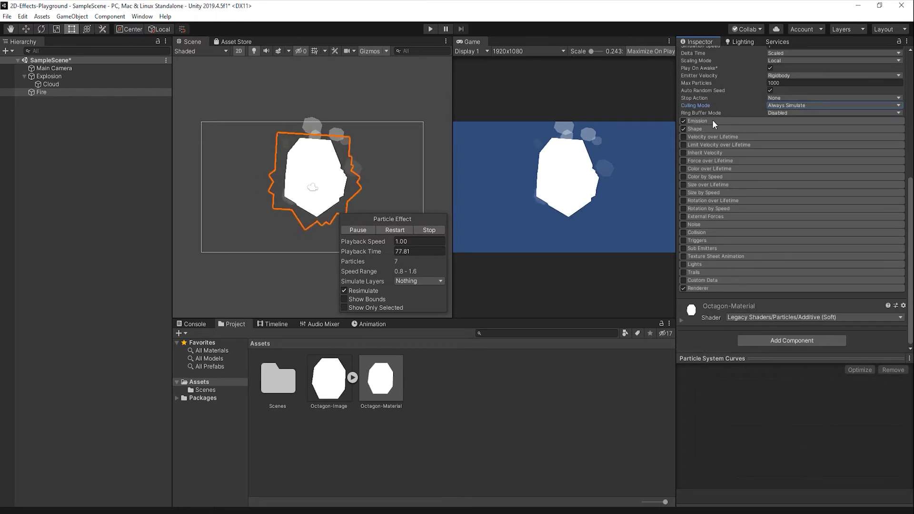
pyautogui.click(712, 119)
pyautogui.click(790, 131)
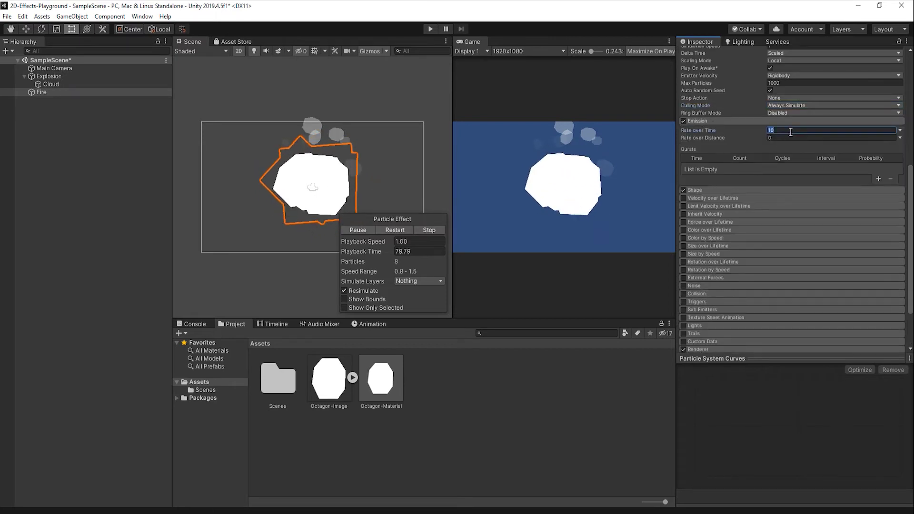
pyautogui.click(879, 178)
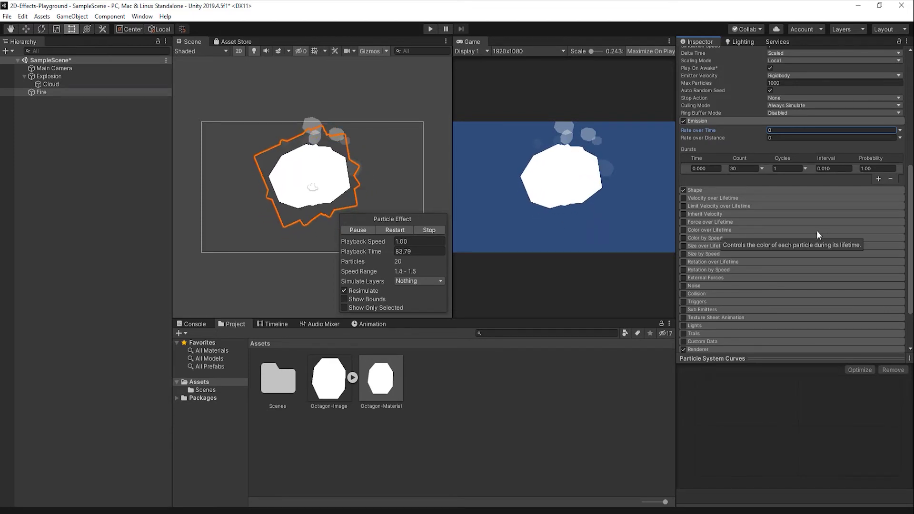
# Step: Set Fire's burst Count to Random Between Two Constants, 8 and 10, and collapse the Emission module
pyautogui.click(763, 168)
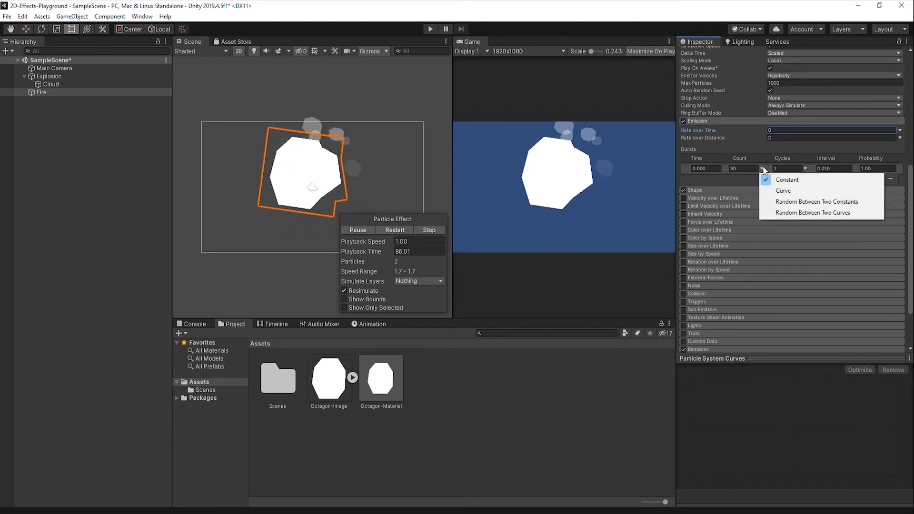
pyautogui.click(794, 202)
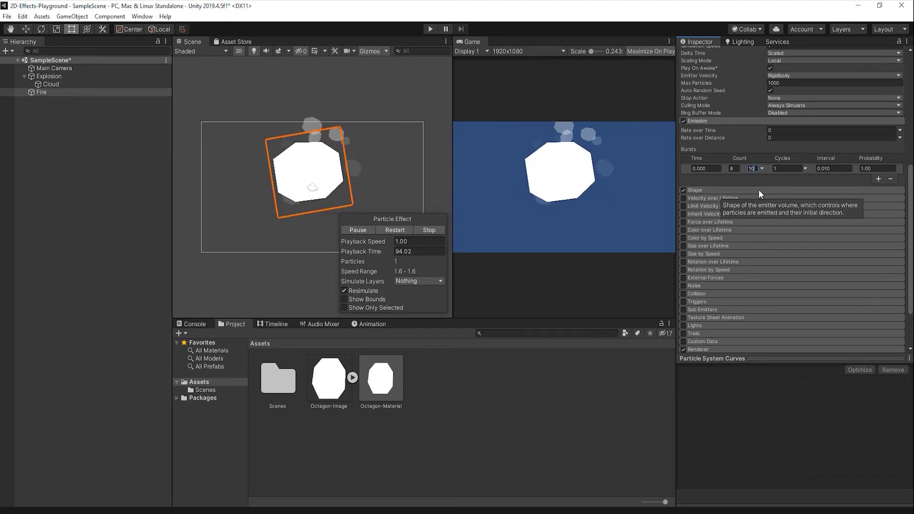
pyautogui.click(712, 122)
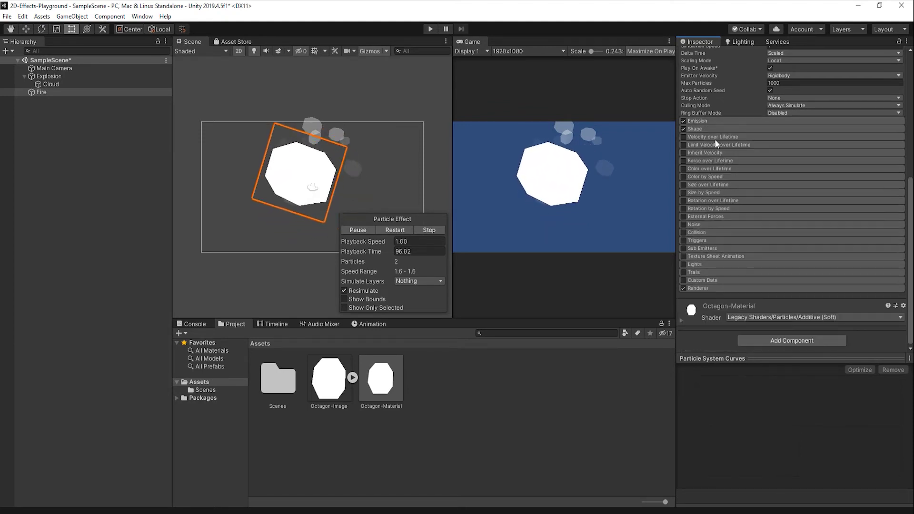
# Step: Change Fire's emitter Shape to Sphere with a Radius of 0.01
pyautogui.click(714, 129)
pyautogui.click(786, 138)
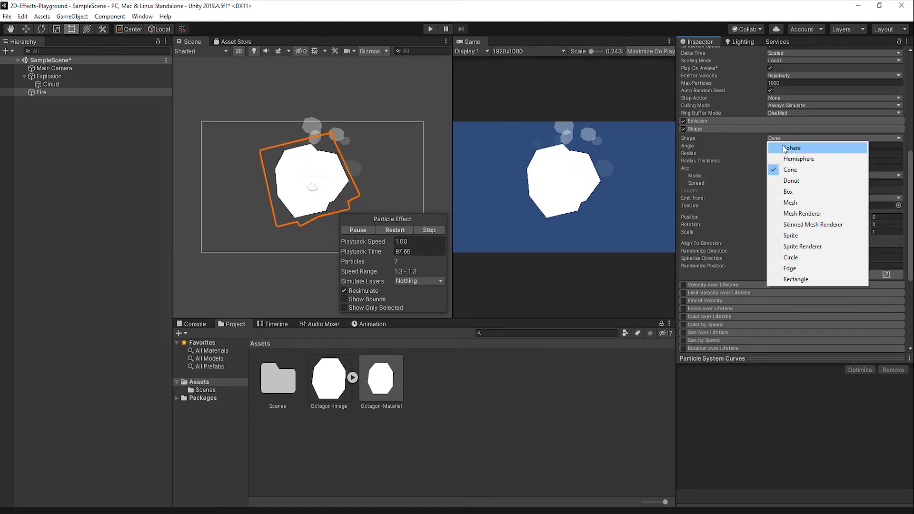
pyautogui.click(789, 148)
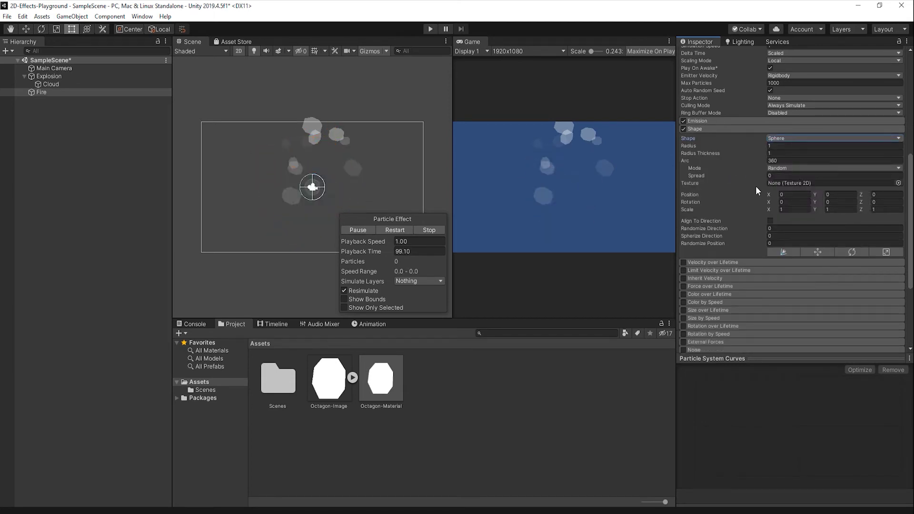
pyautogui.click(781, 146)
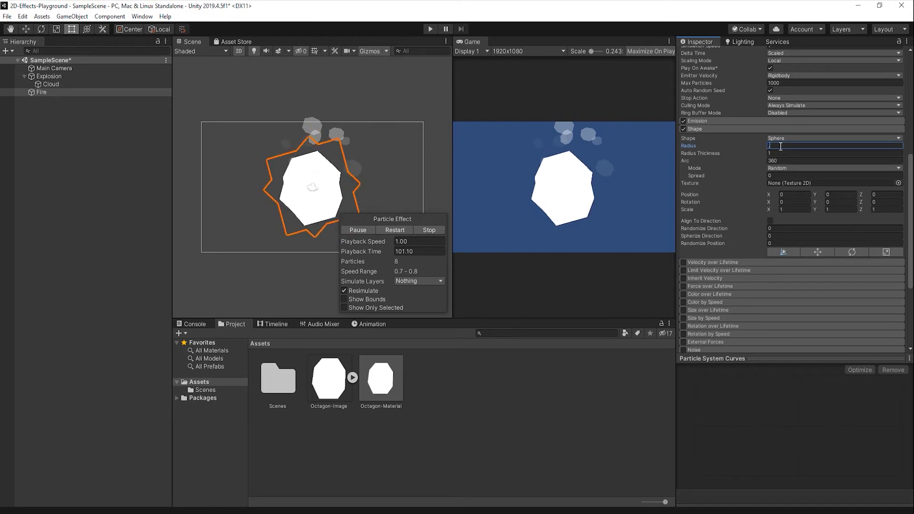
pyautogui.write('.01')
pyautogui.click(782, 154)
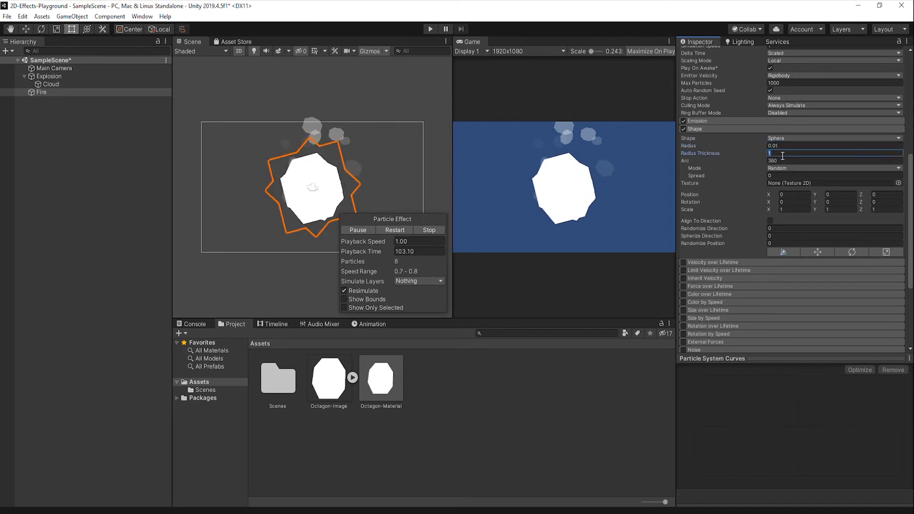
pyautogui.click(725, 128)
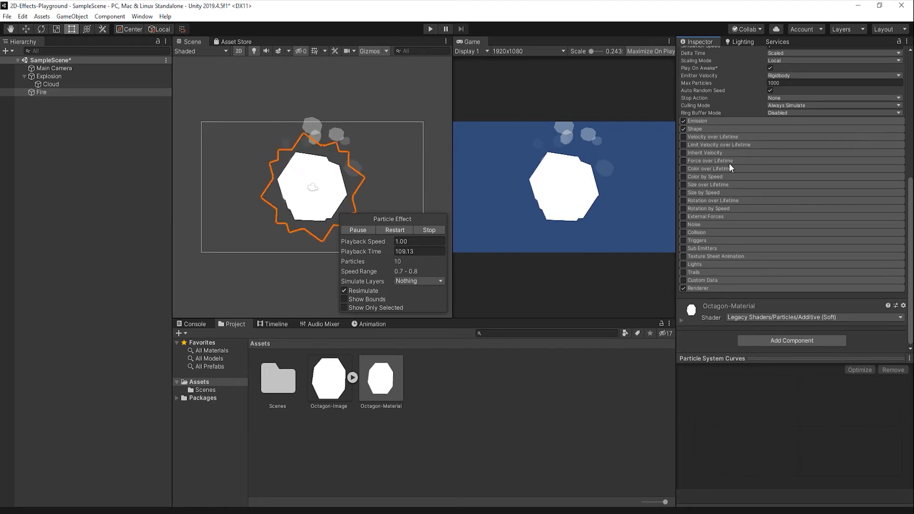
# Step: Enable Fire's Color over Lifetime module and set its Color mode to Random Between Two Gradients
pyautogui.click(684, 169)
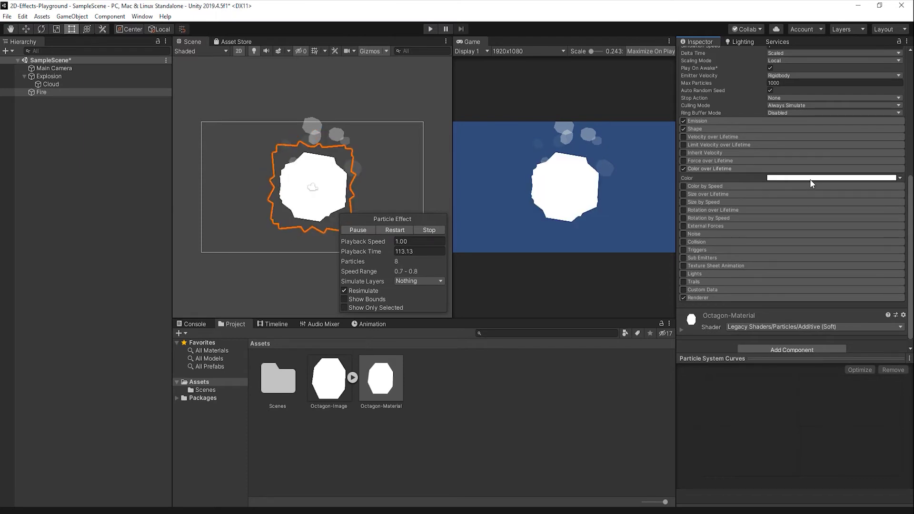
pyautogui.click(899, 178)
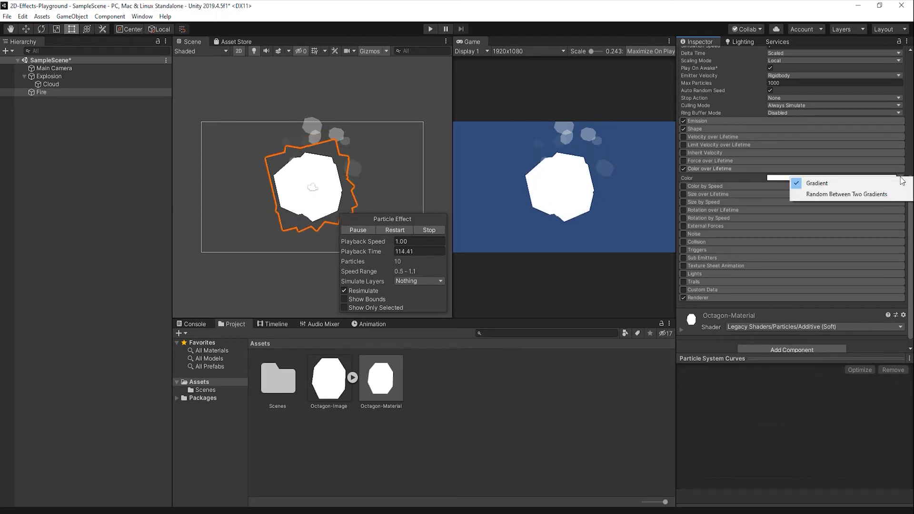
pyautogui.click(868, 195)
# Step: In the first gradient, add an alpha key of 200 at 80% and set the end key's alpha to 0
pyautogui.click(805, 179)
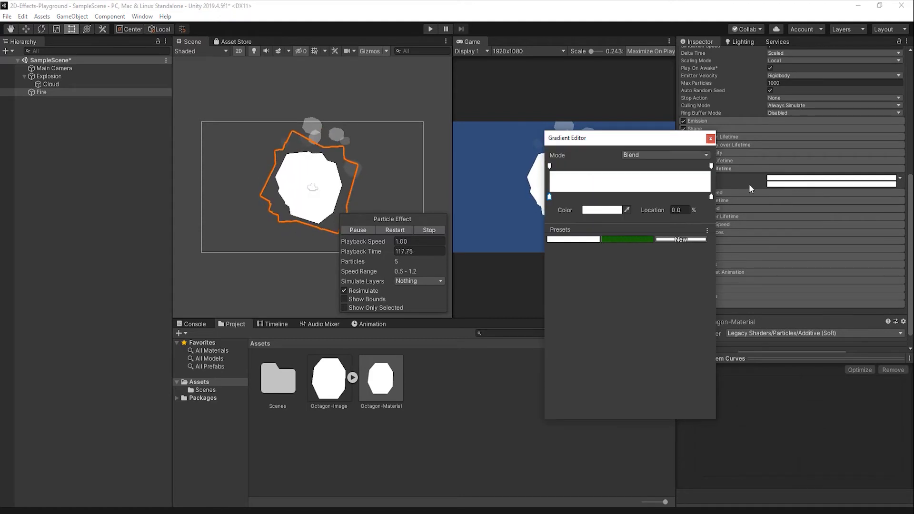
pyautogui.click(681, 167)
pyautogui.click(683, 208)
pyautogui.write('80')
pyautogui.hotkey('shift', 'Tab')
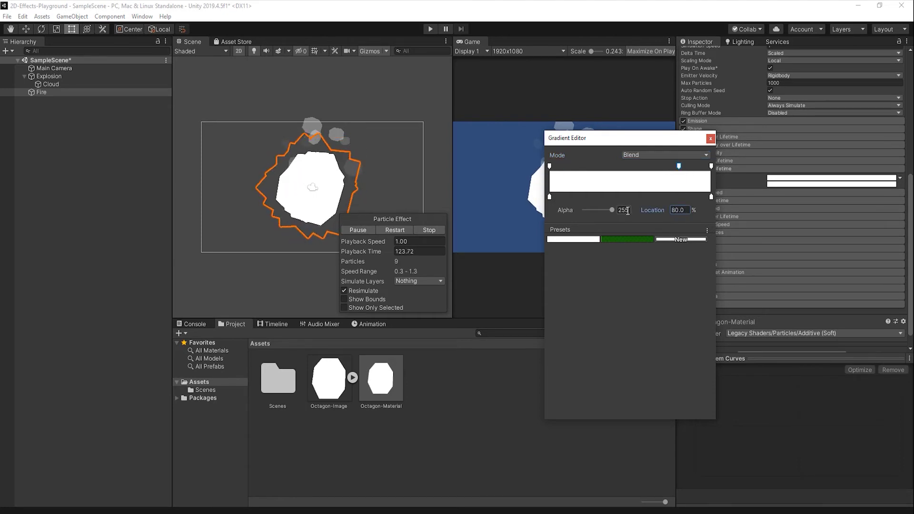
pyautogui.write('200')
pyautogui.click(711, 166)
pyautogui.click(623, 210)
pyautogui.write('0')
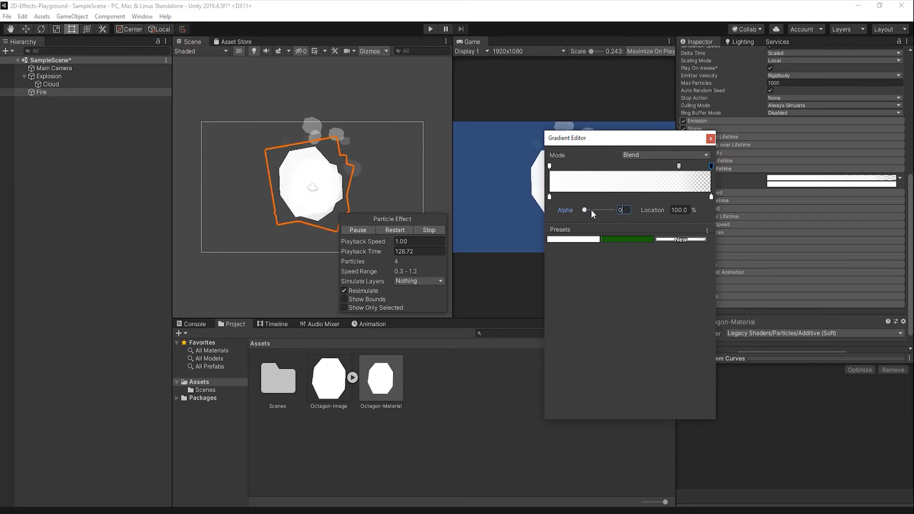
pyautogui.press('Return')
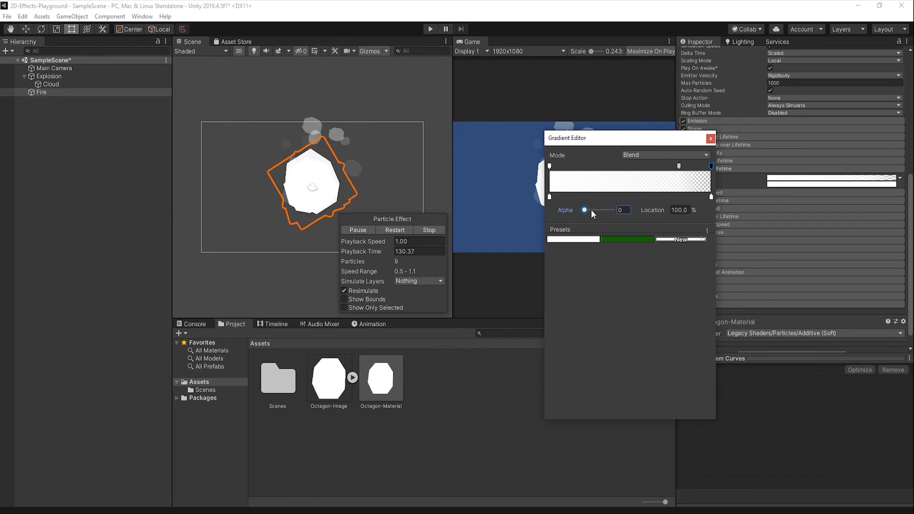
# Step: Add color keys at 60% and 80% to the first gradient
pyautogui.click(634, 197)
pyautogui.moveTo(637, 197); pyautogui.dragTo(678, 209)
pyautogui.write('60')
pyautogui.press('Return')
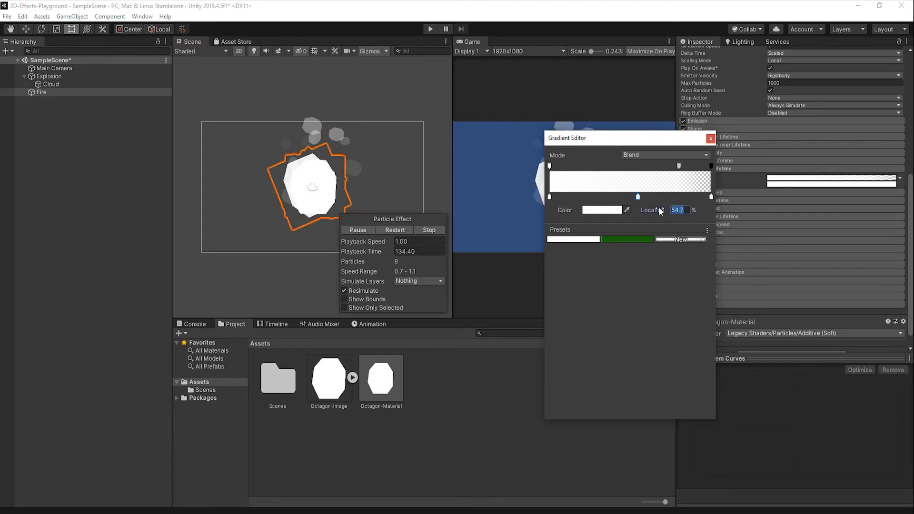
pyautogui.click(668, 197)
pyautogui.click(682, 211)
pyautogui.write('80')
pyautogui.press('Return')
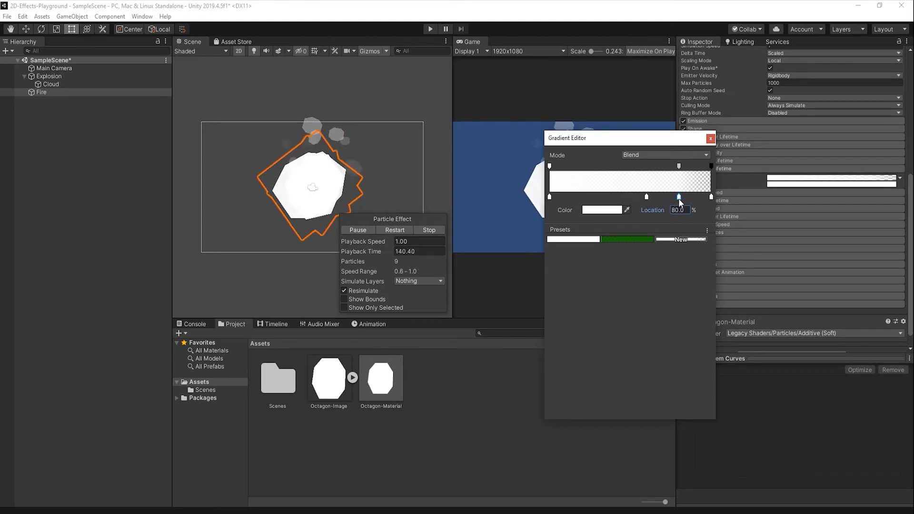
# Step: Color the first gradient's 80% key black and its 60% key amber (FFBD00)
pyautogui.click(602, 210)
pyautogui.click(600, 293)
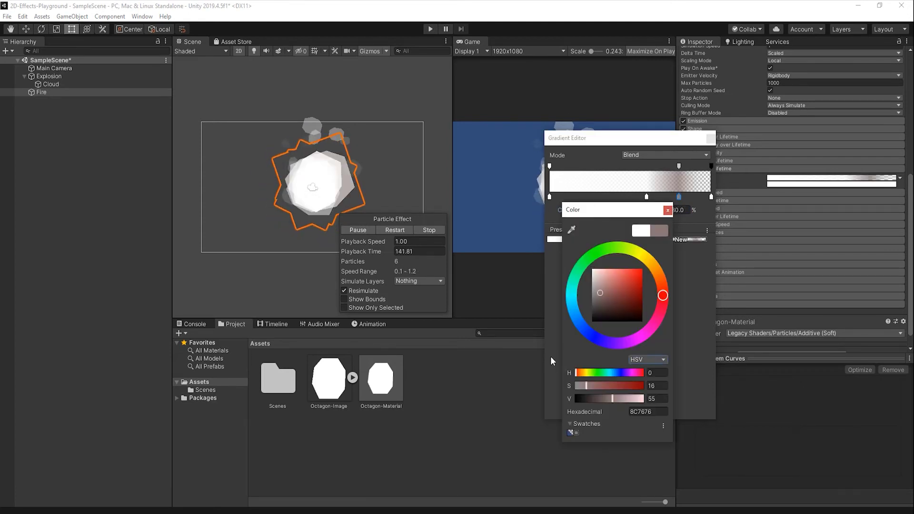
pyautogui.click(667, 210)
pyautogui.click(647, 196)
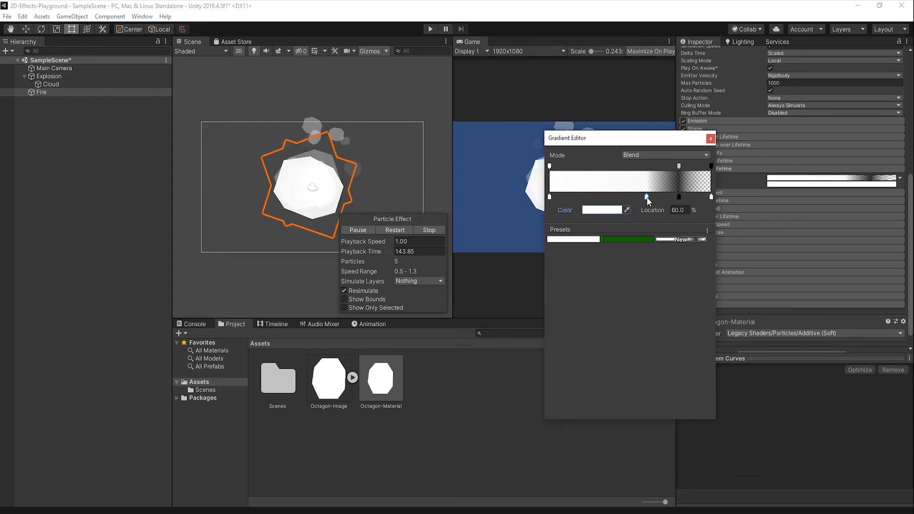
pyautogui.click(599, 211)
pyautogui.click(649, 264)
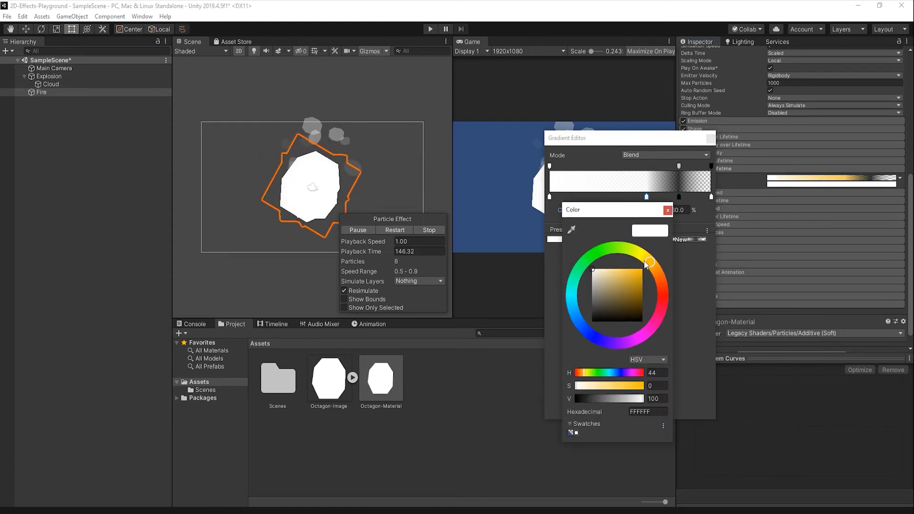
pyautogui.click(642, 269)
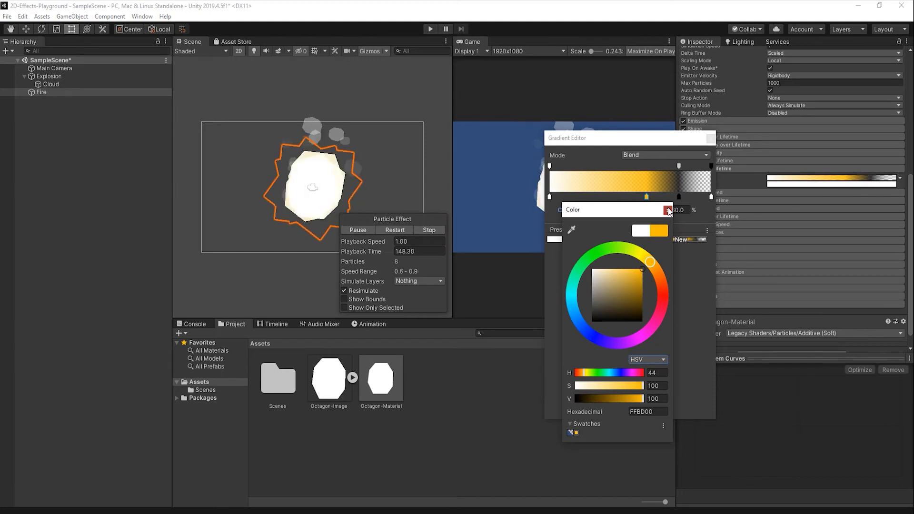
pyautogui.click(668, 210)
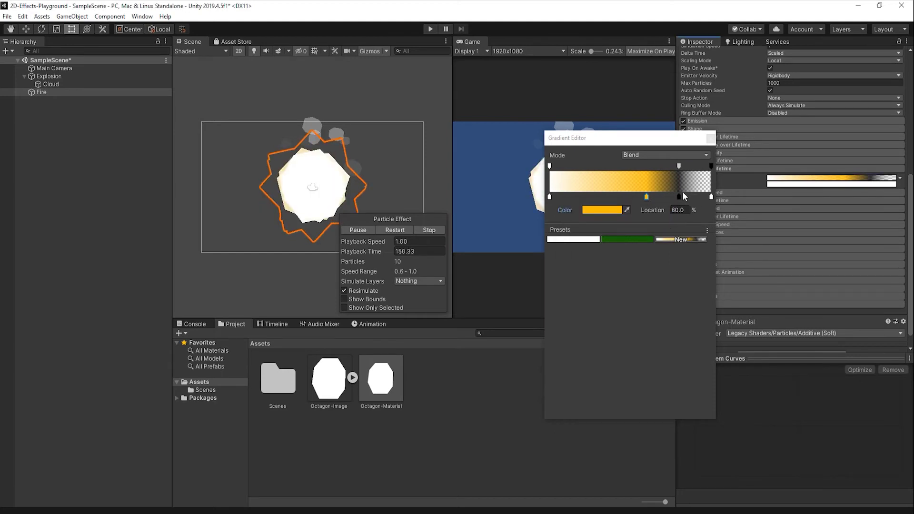
# Step: Open the color of the first gradient's 100% key and finish editing that gradient
pyautogui.click(711, 196)
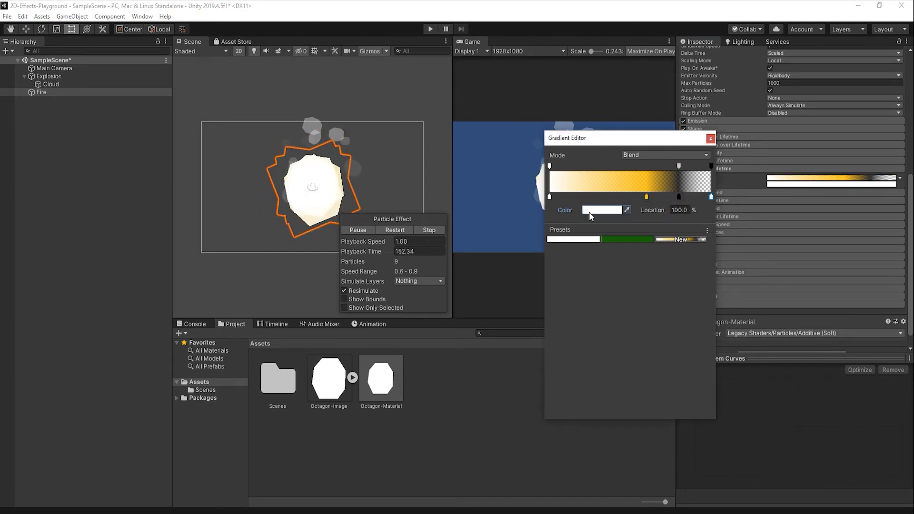
pyautogui.click(590, 211)
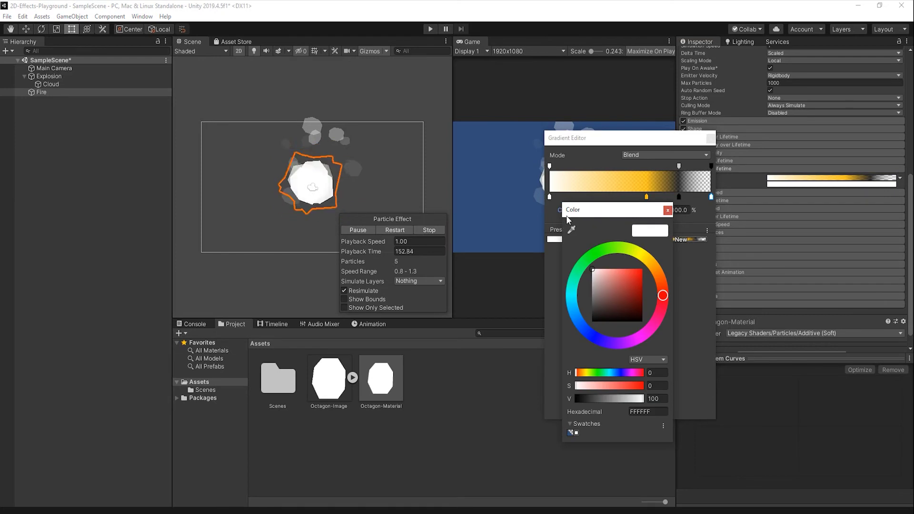
pyautogui.click(668, 210)
pyautogui.click(709, 139)
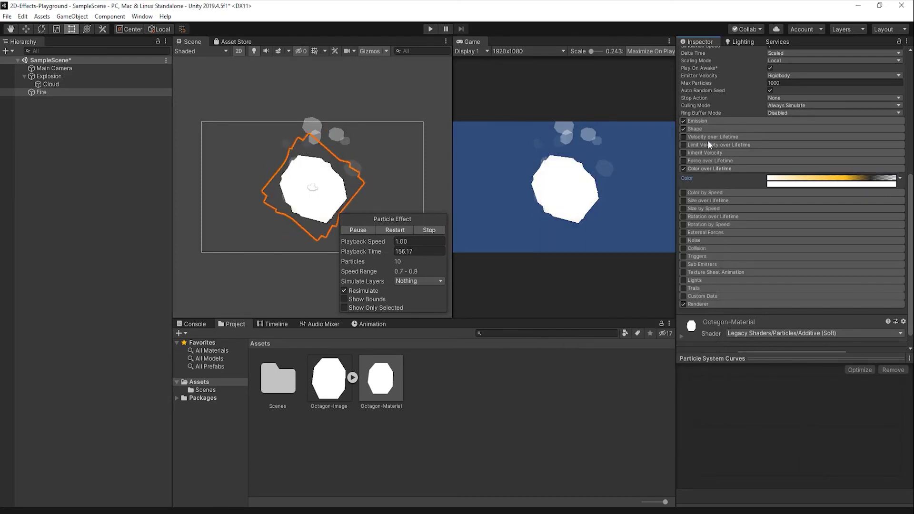
# Step: In the second gradient, add an alpha key of 150 at 70% and set the end key's alpha to 0
pyautogui.click(834, 185)
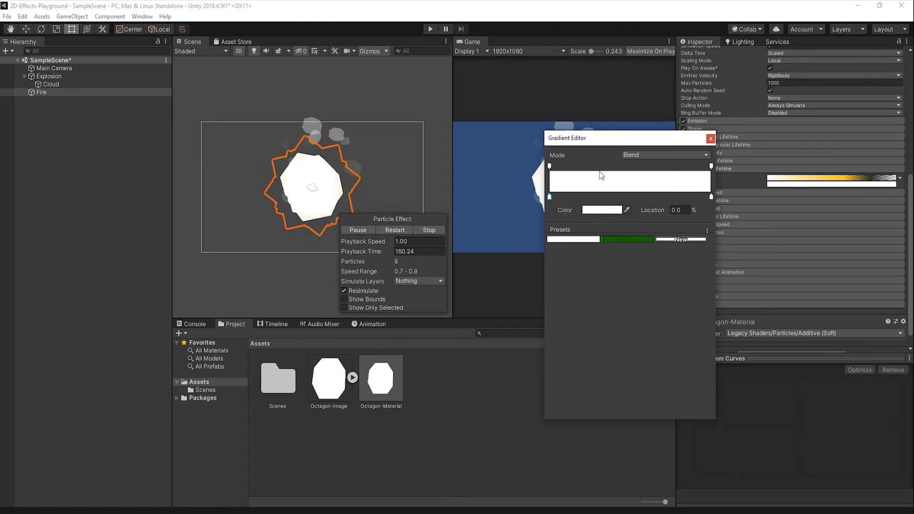
pyautogui.click(657, 166)
pyautogui.click(683, 206)
pyautogui.write('70')
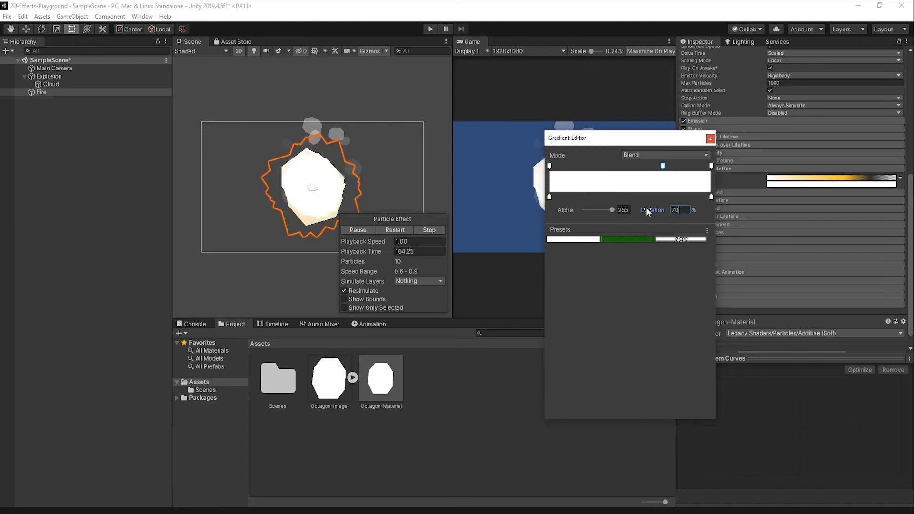
pyautogui.press('Return')
pyautogui.click(624, 210)
pyautogui.write('150')
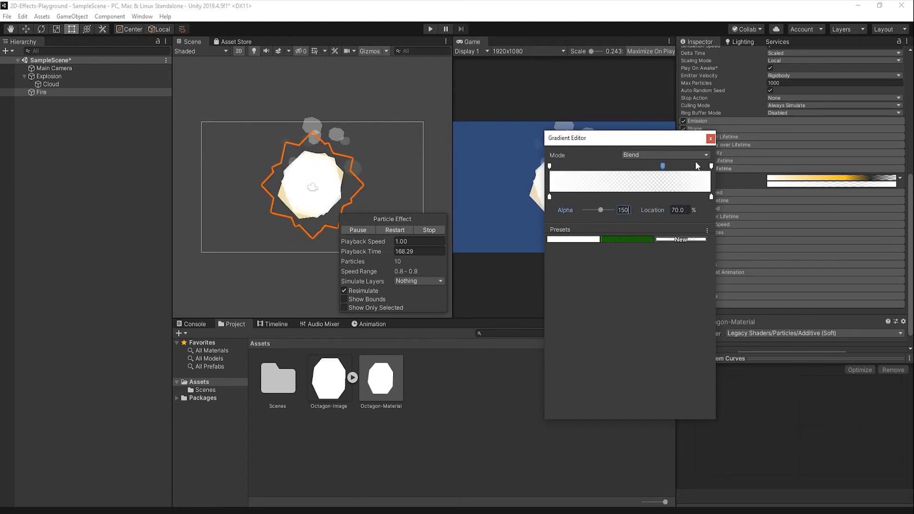
pyautogui.click(711, 165)
pyautogui.click(625, 210)
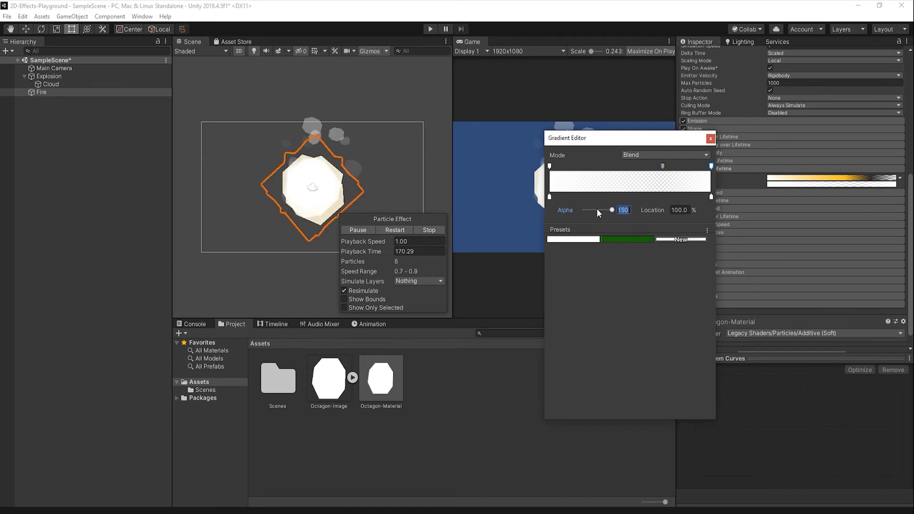
pyautogui.write('0')
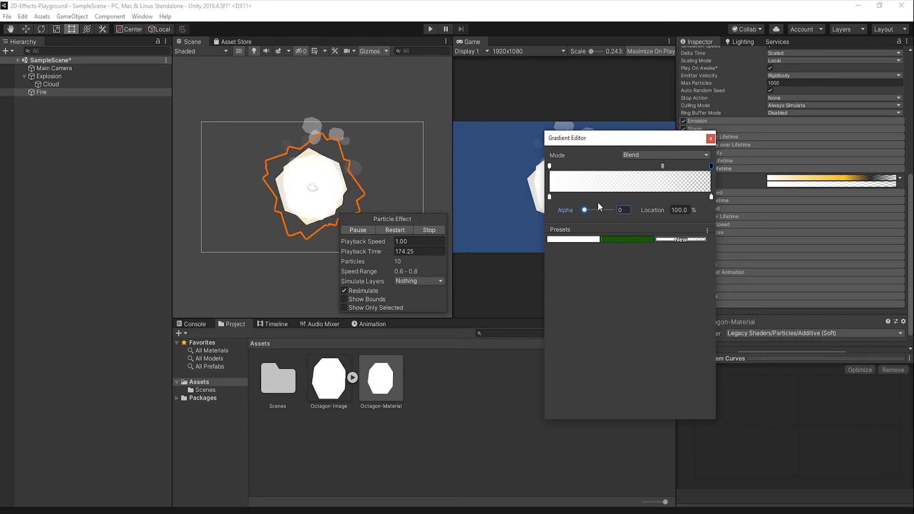
# Step: Add color keys at 10%, 60% and 75% to the second gradient
pyautogui.click(592, 196)
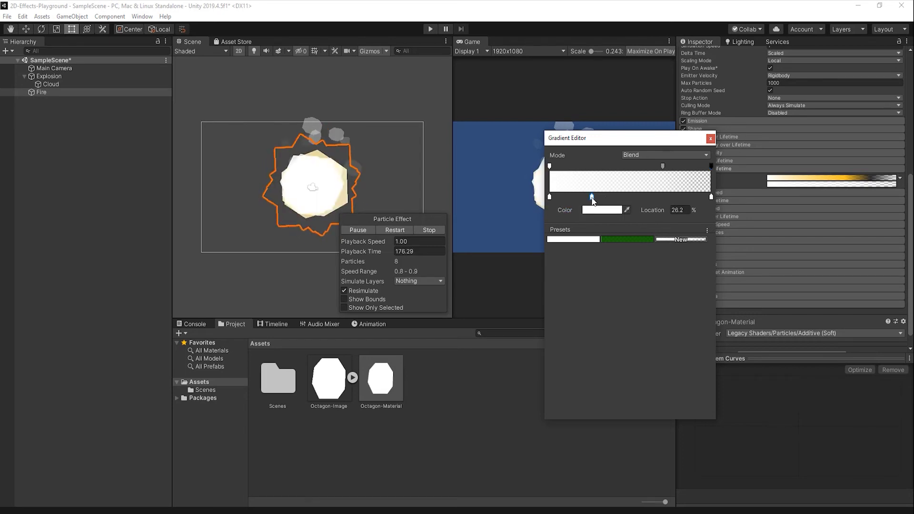
pyautogui.click(648, 208)
pyautogui.write('10')
pyautogui.press('Return')
pyautogui.click(645, 196)
pyautogui.click(649, 210)
pyautogui.write('60')
pyautogui.press('Return')
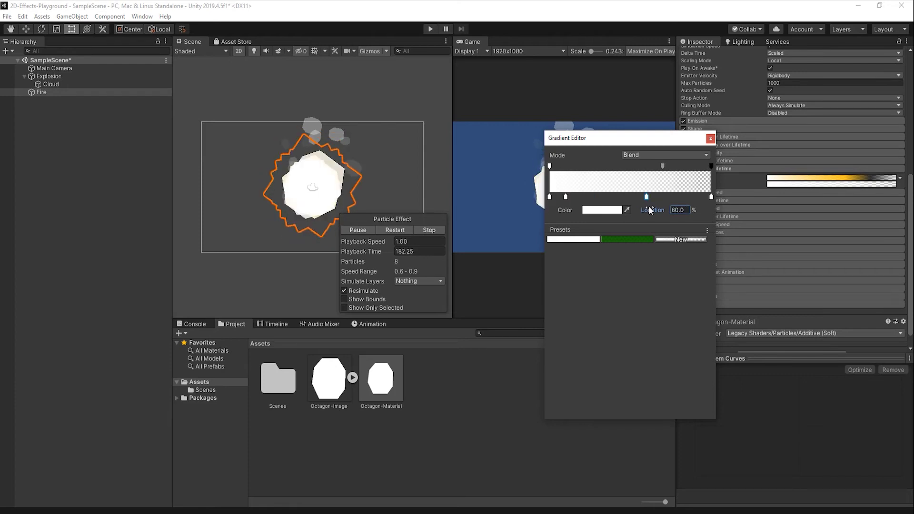
pyautogui.click(664, 196)
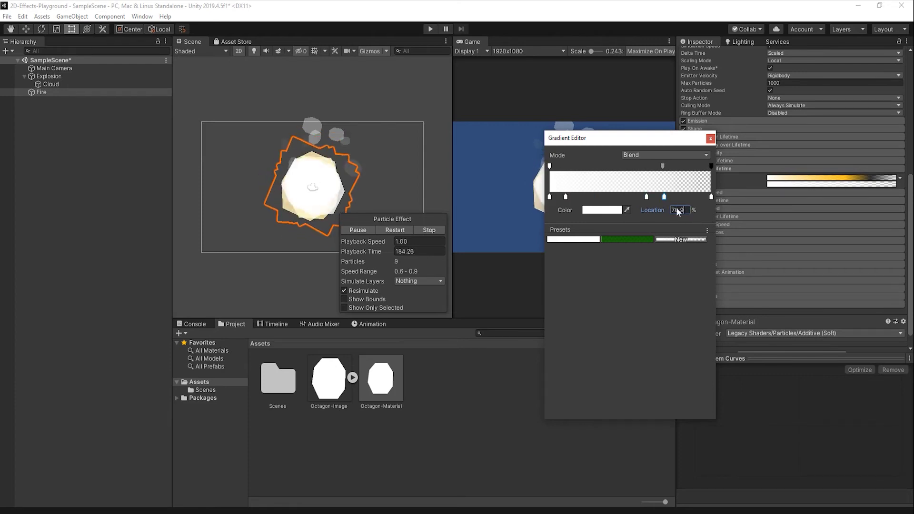
pyautogui.write('75')
pyautogui.press('Return')
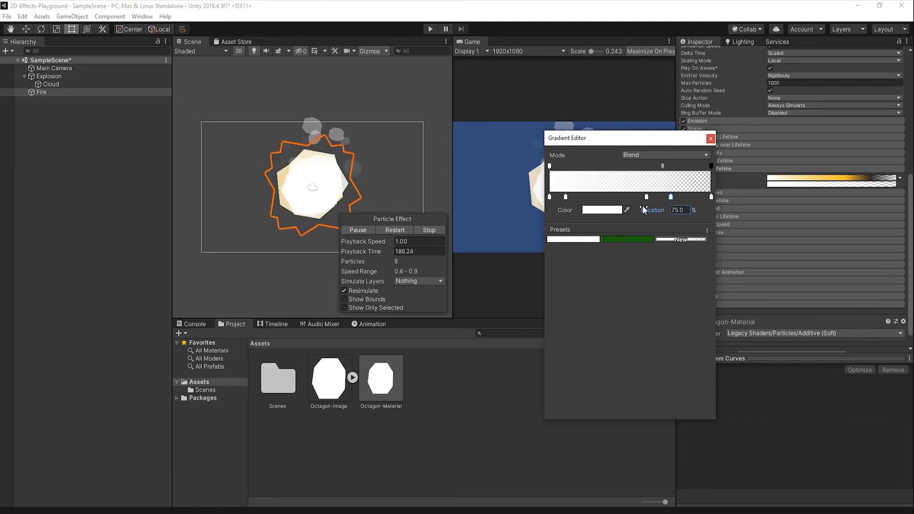
# Step: Color the second gradient's 10% key pale yellow (FFE090)
pyautogui.click(566, 196)
pyautogui.click(601, 210)
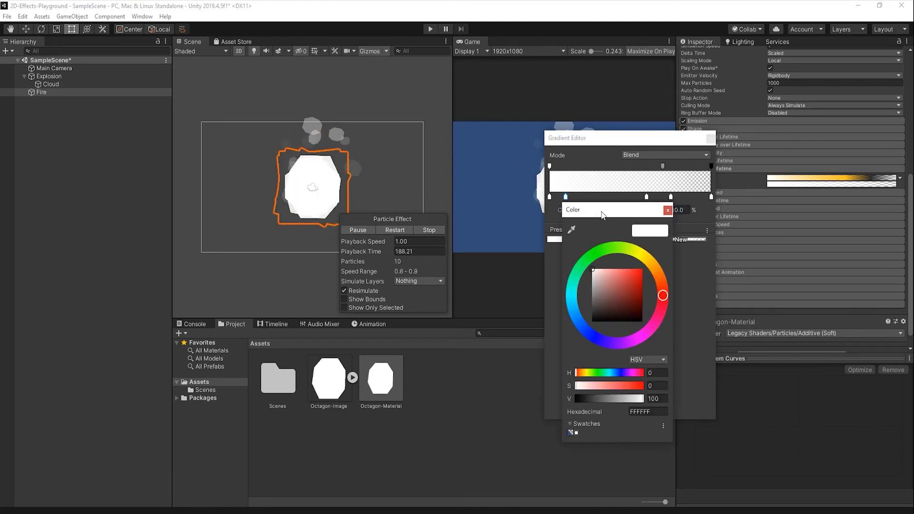
pyautogui.click(645, 259)
pyautogui.moveTo(647, 264); pyautogui.dragTo(616, 268)
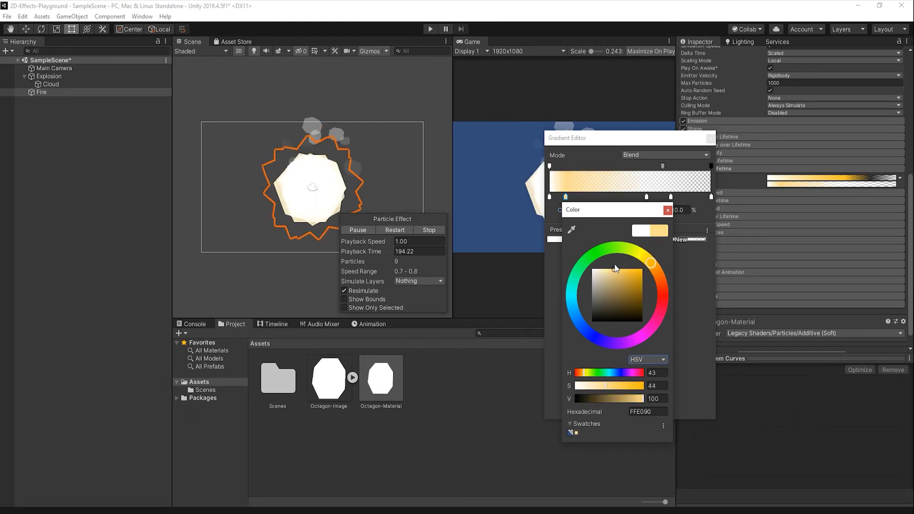
# Step: Color the second gradient's 60% key orange-yellow (FFB700)
pyautogui.click(668, 210)
pyautogui.click(647, 197)
pyautogui.click(607, 211)
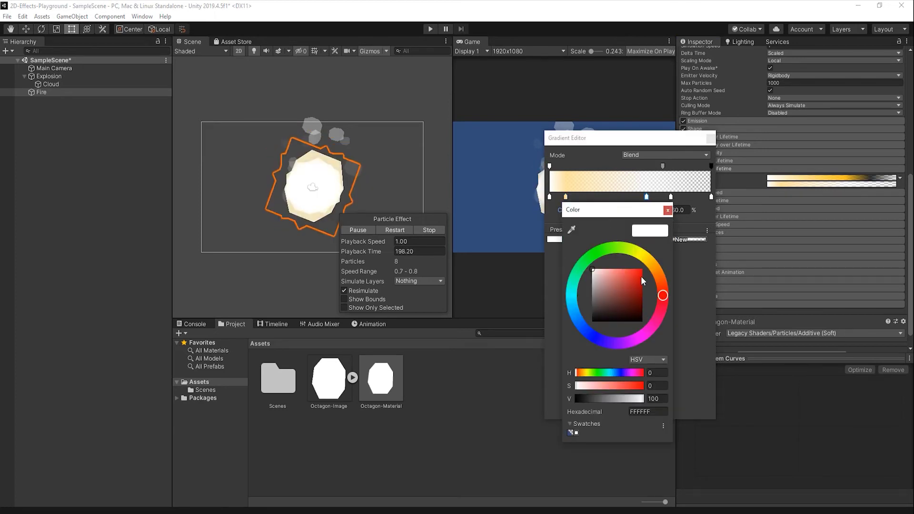
pyautogui.click(651, 263)
pyautogui.moveTo(624, 277); pyautogui.dragTo(641, 269)
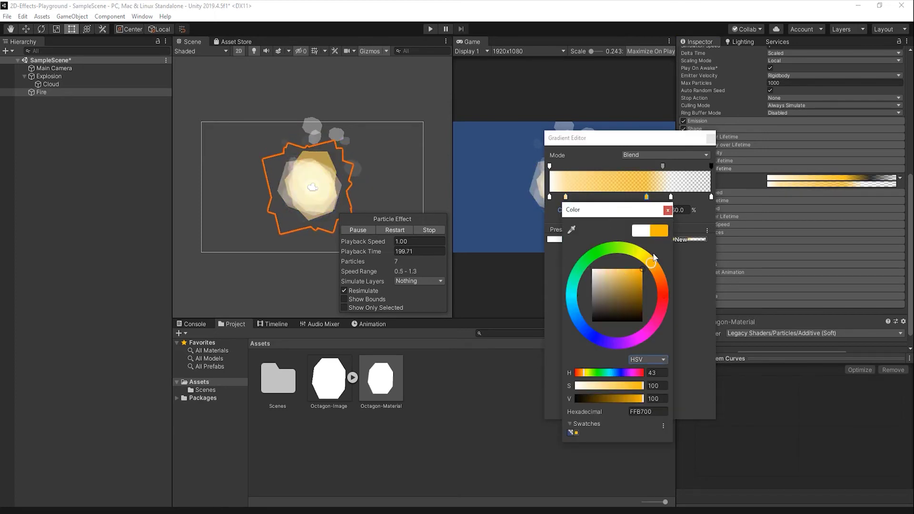
pyautogui.click(668, 210)
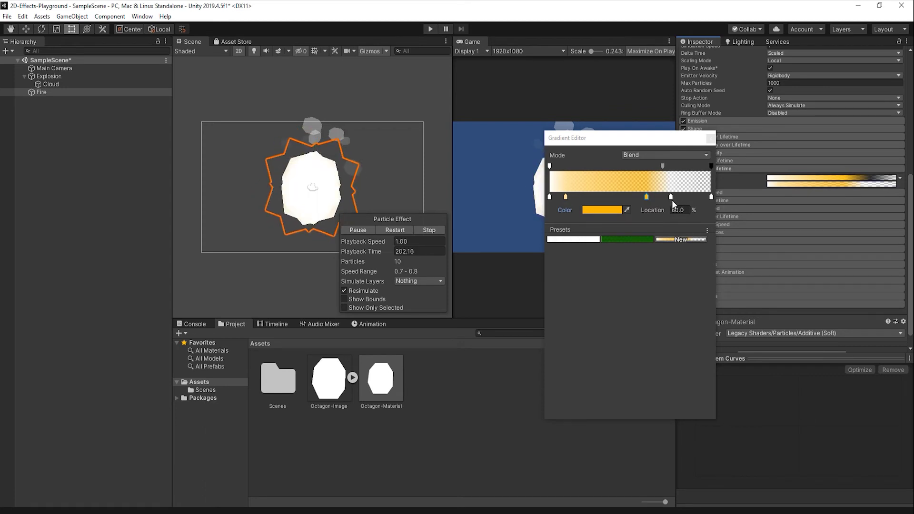
# Step: Color the second gradient's 75% key light red (FF5B5B)
pyautogui.click(672, 197)
pyautogui.click(602, 210)
pyautogui.click(634, 274)
pyautogui.moveTo(630, 268); pyautogui.dragTo(624, 265)
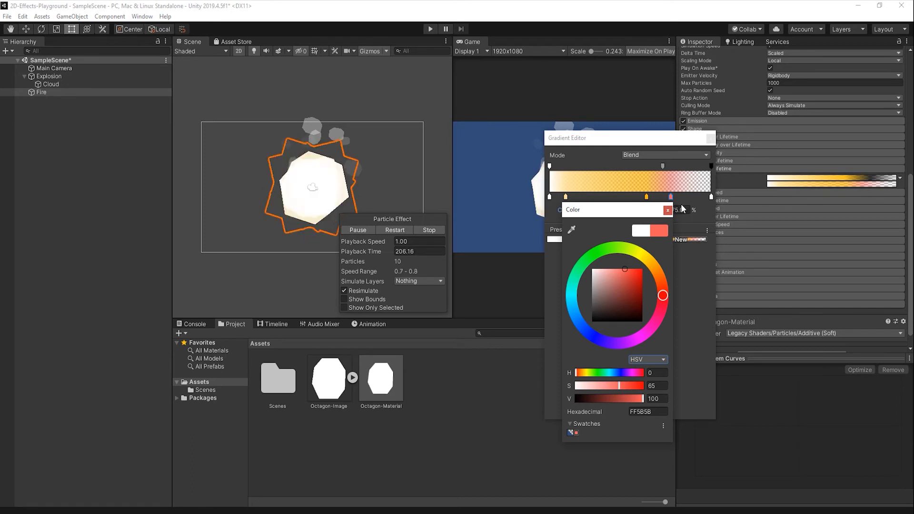
pyautogui.click(668, 210)
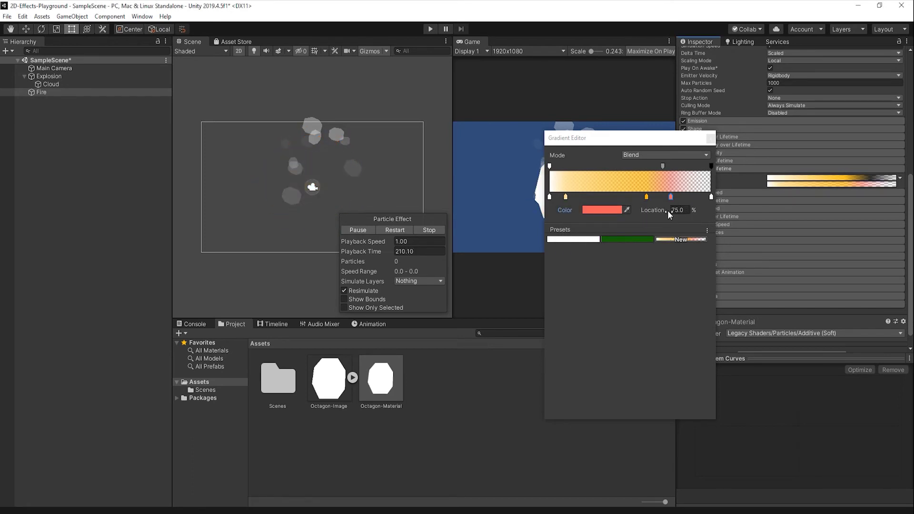
# Step: Color the second gradient's 100% key black and finish the Color over Lifetime settings
pyautogui.click(711, 196)
pyautogui.click(611, 211)
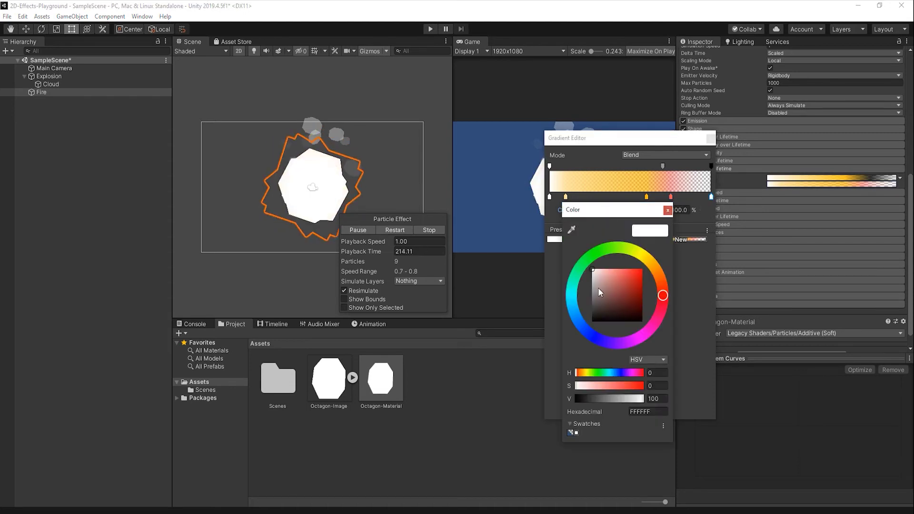
pyautogui.moveTo(618, 299); pyautogui.dragTo(560, 330)
pyautogui.click(668, 210)
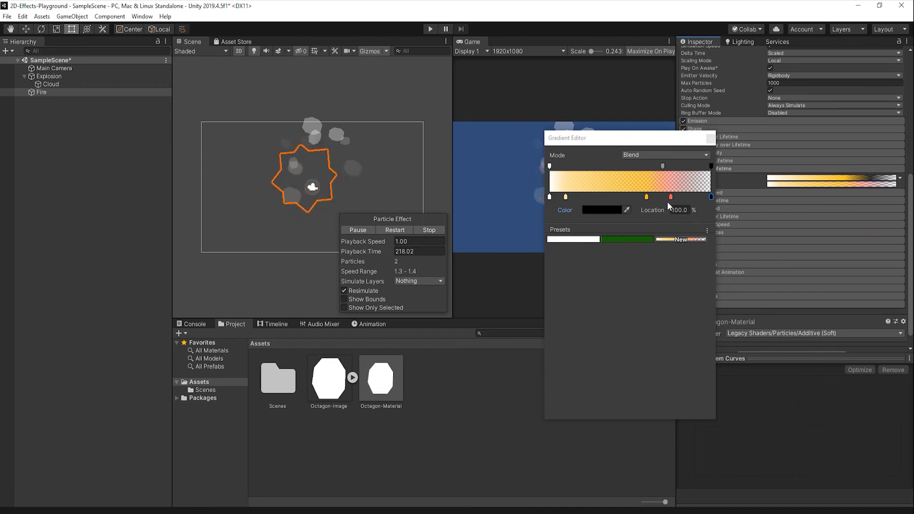
pyautogui.click(710, 138)
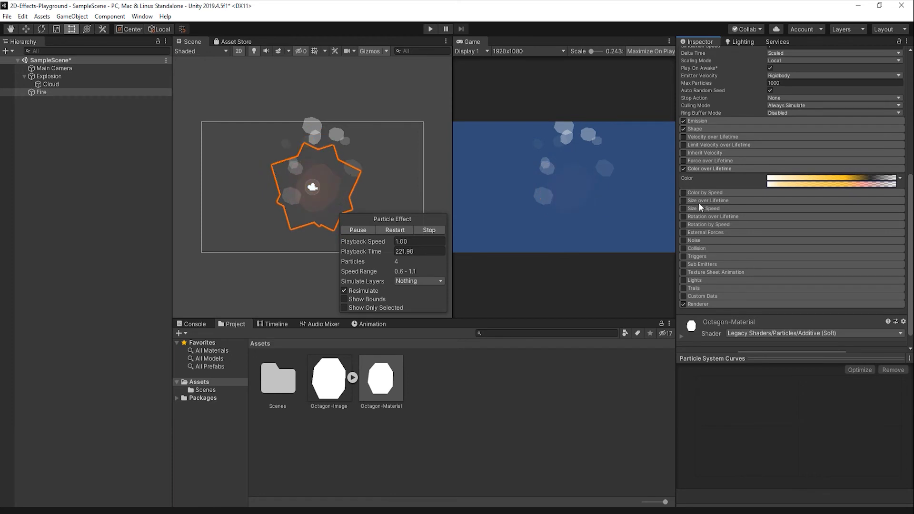
pyautogui.click(709, 168)
# Step: Enable Size over Lifetime on Fire with a preset curve that starts flat at 1 and falls increasingly steeply to 0
pyautogui.click(683, 184)
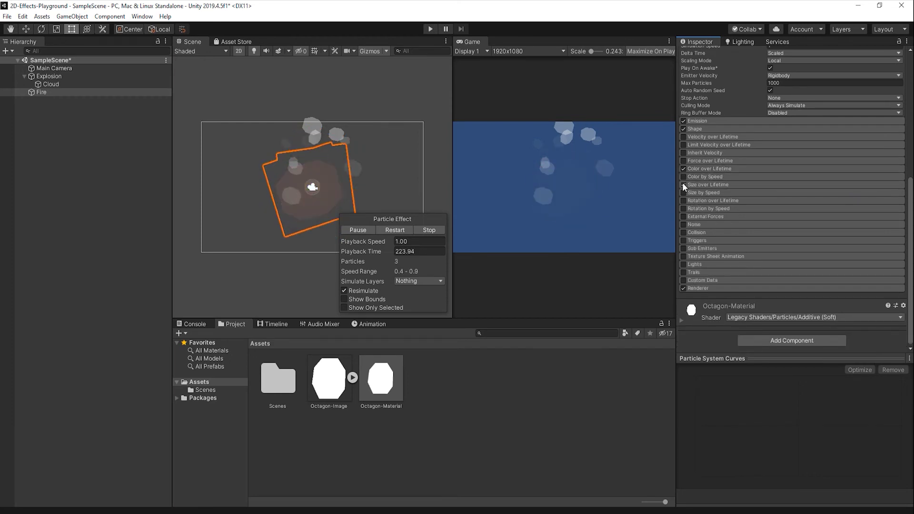
pyautogui.click(713, 186)
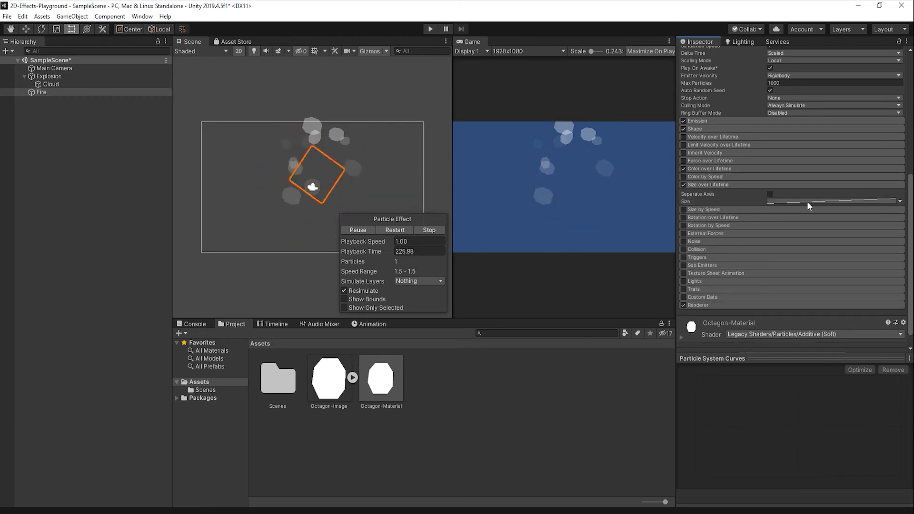
pyautogui.click(900, 202)
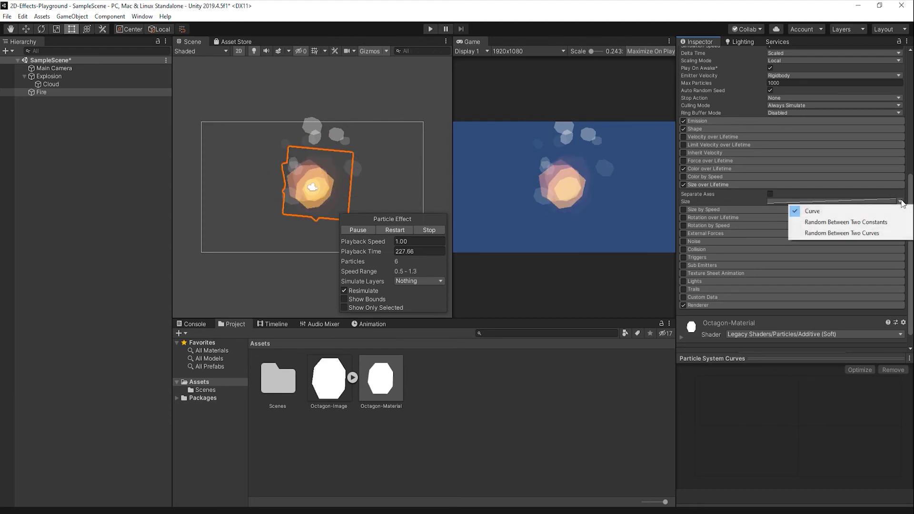
pyautogui.click(874, 213)
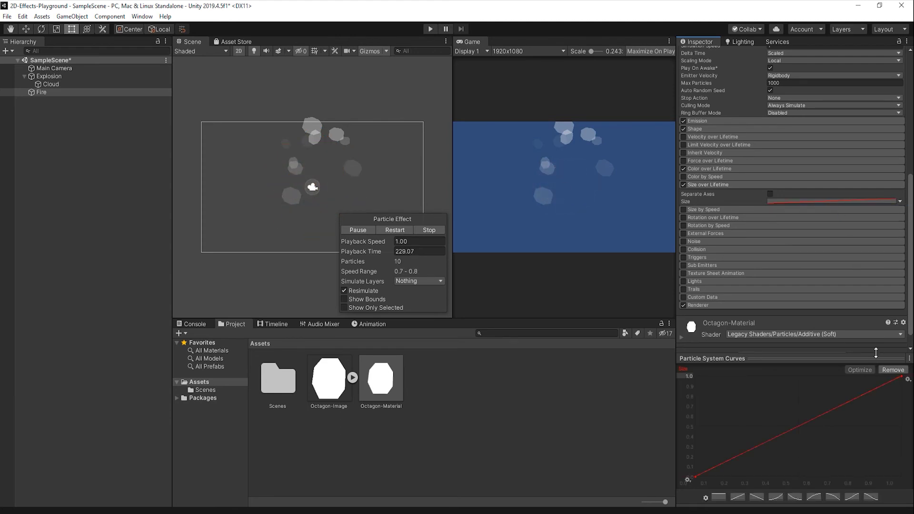
pyautogui.click(833, 498)
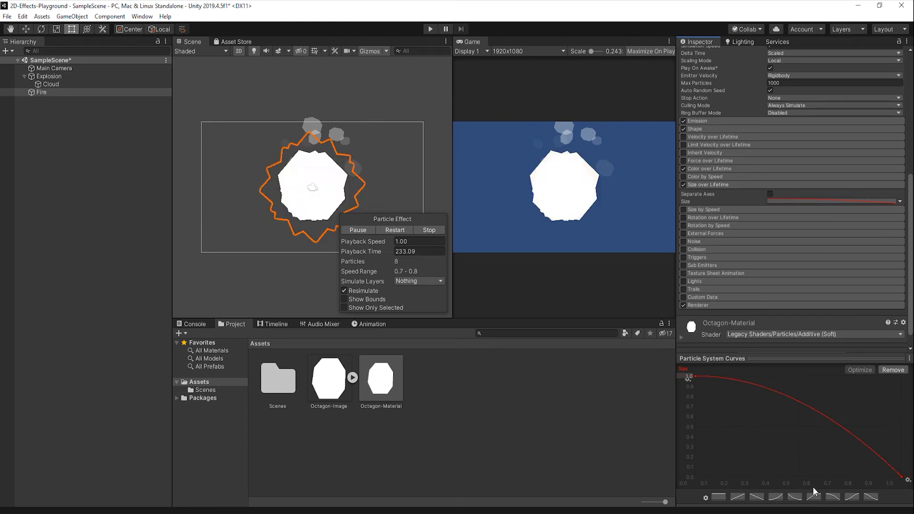
pyautogui.click(708, 184)
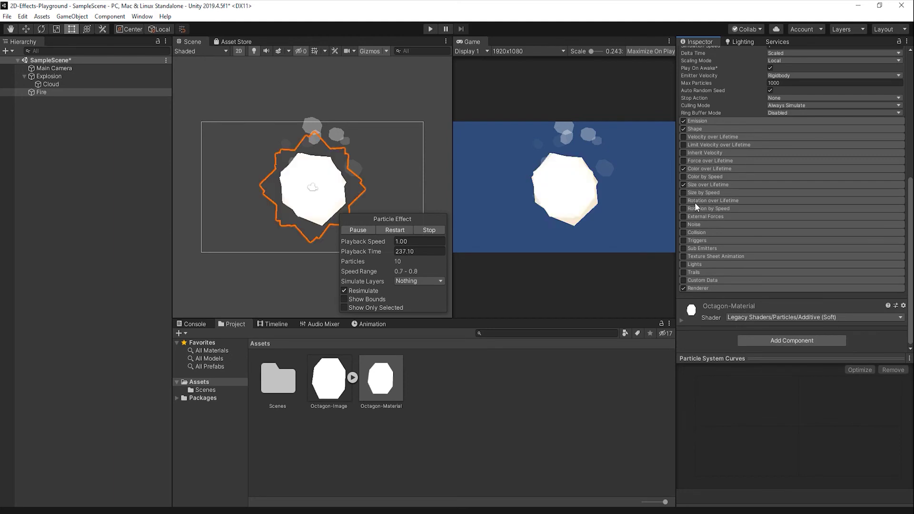
# Step: Enable Rotation over Lifetime on Fire with angular velocity random between the constants -100 and 100
pyautogui.click(684, 200)
pyautogui.click(707, 201)
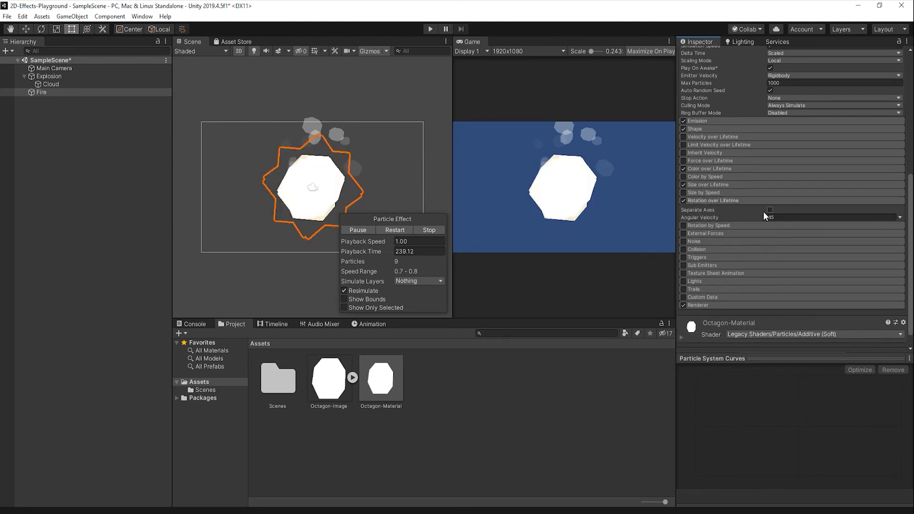
pyautogui.click(899, 217)
pyautogui.click(814, 251)
pyautogui.click(798, 217)
pyautogui.write('-100')
pyautogui.press('Tab')
pyautogui.write('100')
pyautogui.click(236, 198)
# Step: Make Fire a child of Cloud in the hierarchy and select Cloud
pyautogui.moveTo(47, 93); pyautogui.dragTo(56, 84)
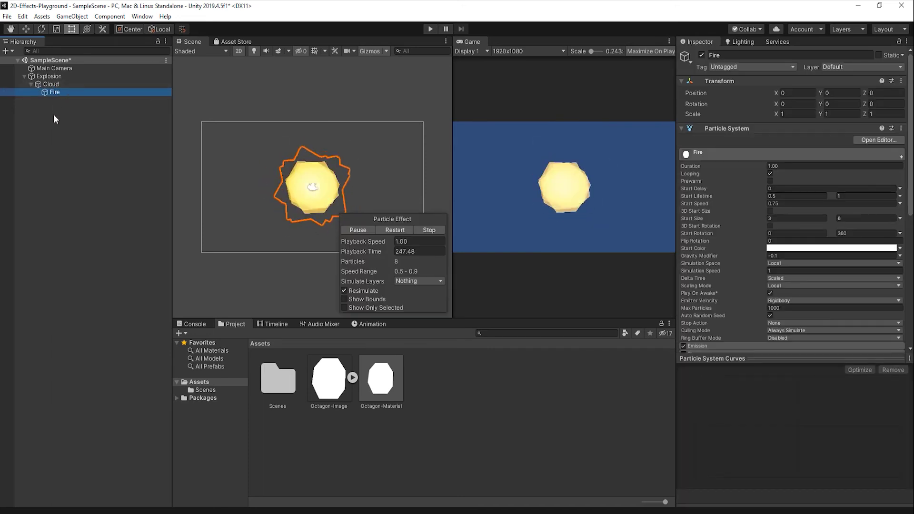
pyautogui.click(53, 115)
pyautogui.click(53, 85)
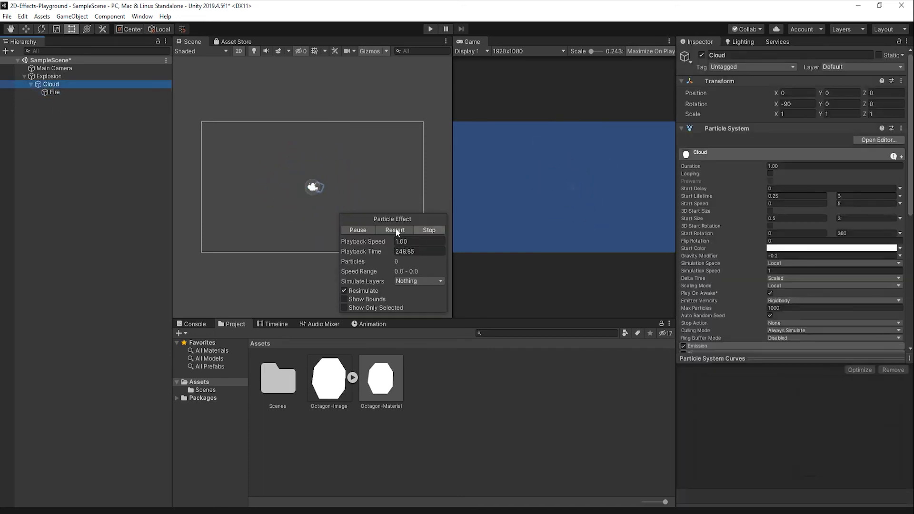
# Step: Turn off looping for Fire and replay the explosion from Cloud
pyautogui.click(67, 91)
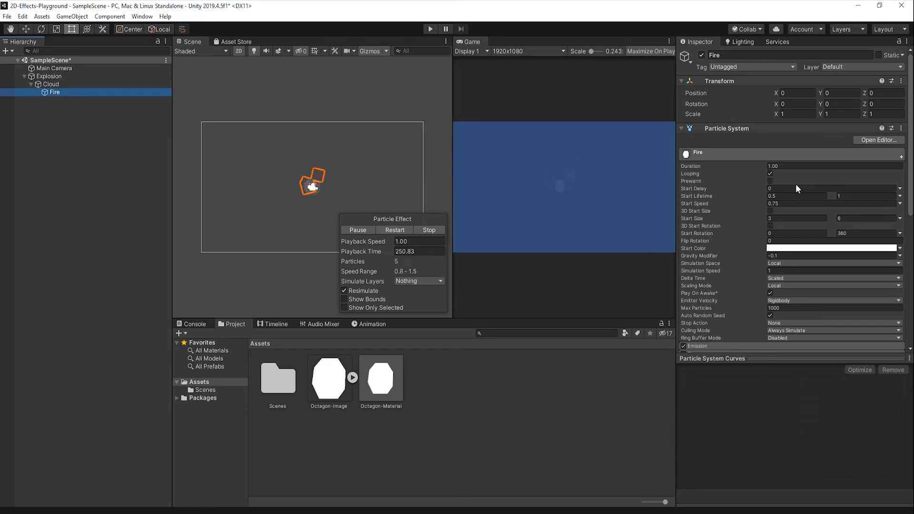
pyautogui.click(770, 174)
pyautogui.click(72, 84)
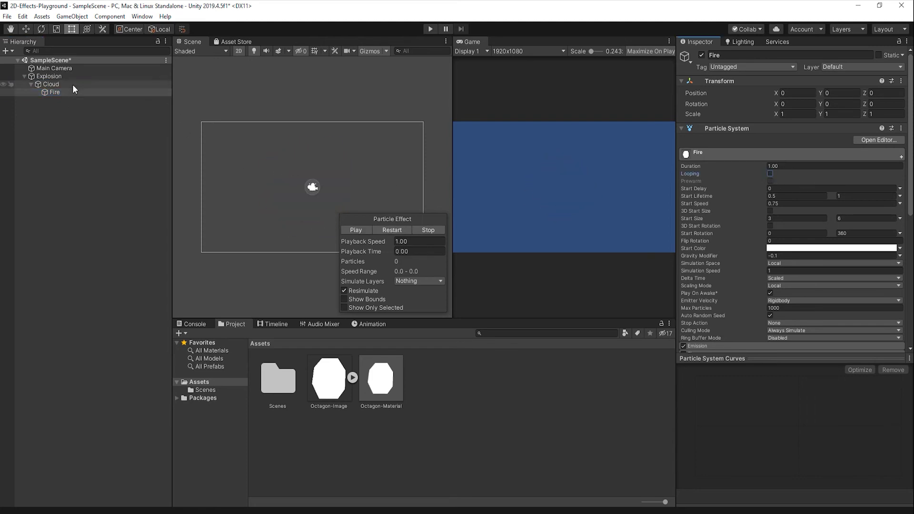
pyautogui.click(391, 228)
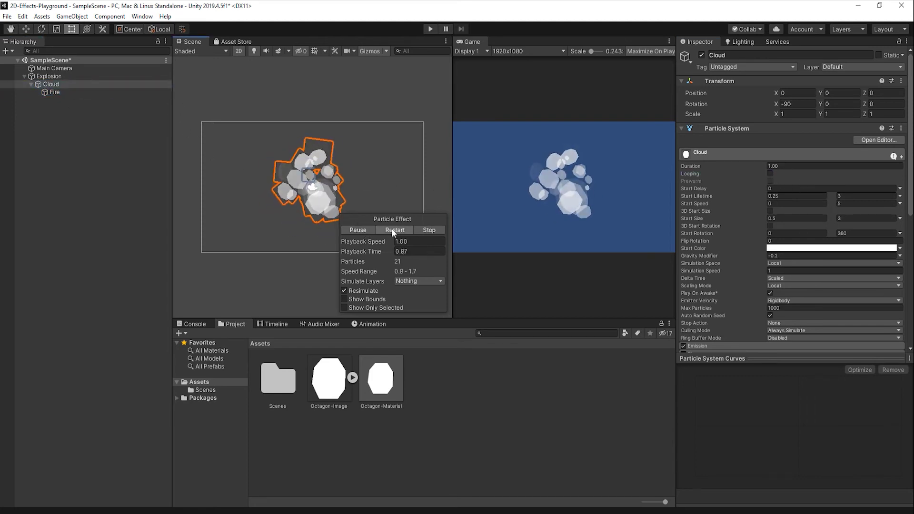
pyautogui.click(62, 129)
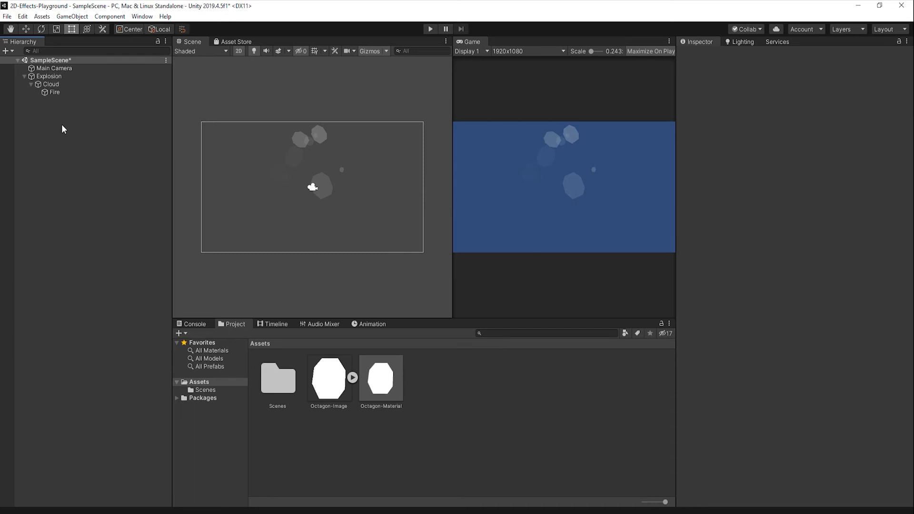
# Step: Create a new particle system in the scene and name it Sparks
pyautogui.rightClick(65, 160)
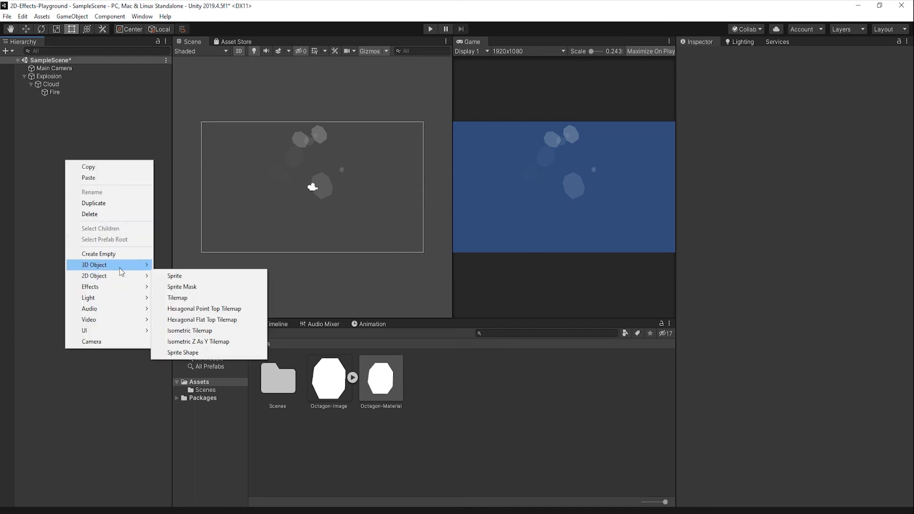
pyautogui.click(184, 287)
pyautogui.click(759, 56)
pyautogui.write('Sparks')
pyautogui.press('Return')
# Step: Assign Octagon-Material as the material in the Sparks Renderer settings
pyautogui.scroll(-5, 781, 238)
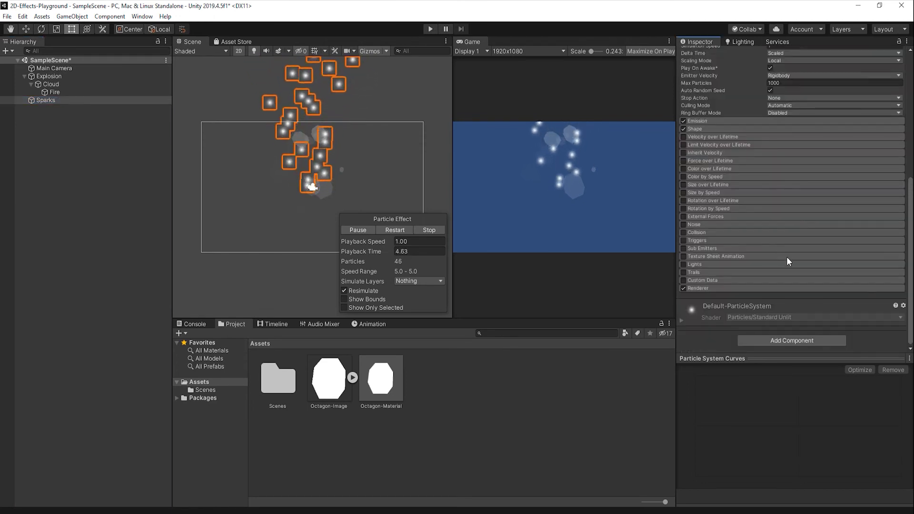
pyautogui.click(748, 288)
pyautogui.scroll(-8, 759, 266)
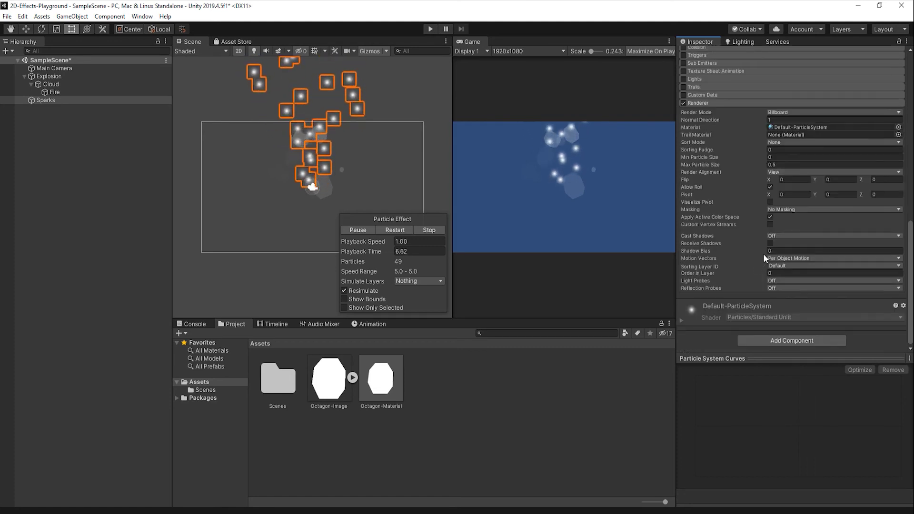
pyautogui.moveTo(808, 127); pyautogui.dragTo(809, 127)
# Step: Set the Sparks render mode to Stretched Billboard with speed scale 0.1, length scale 15 and normal direction 0
pyautogui.click(791, 112)
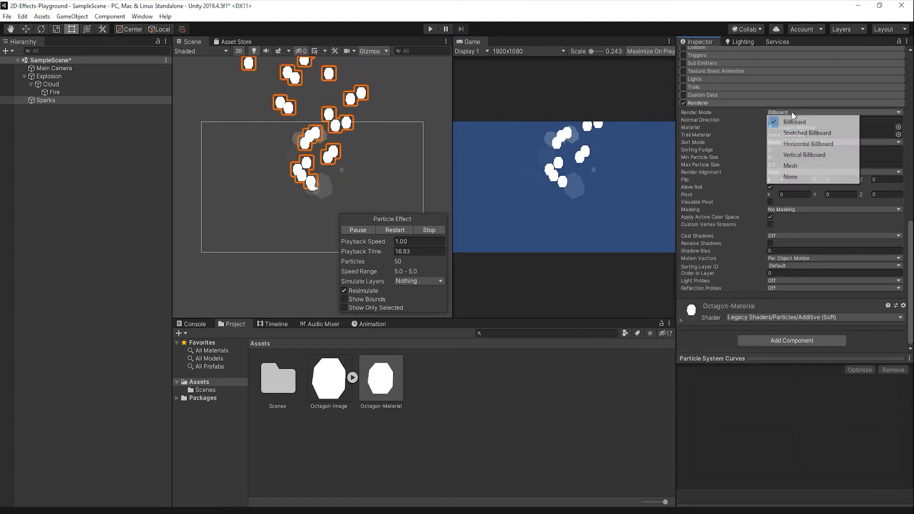
pyautogui.click(806, 133)
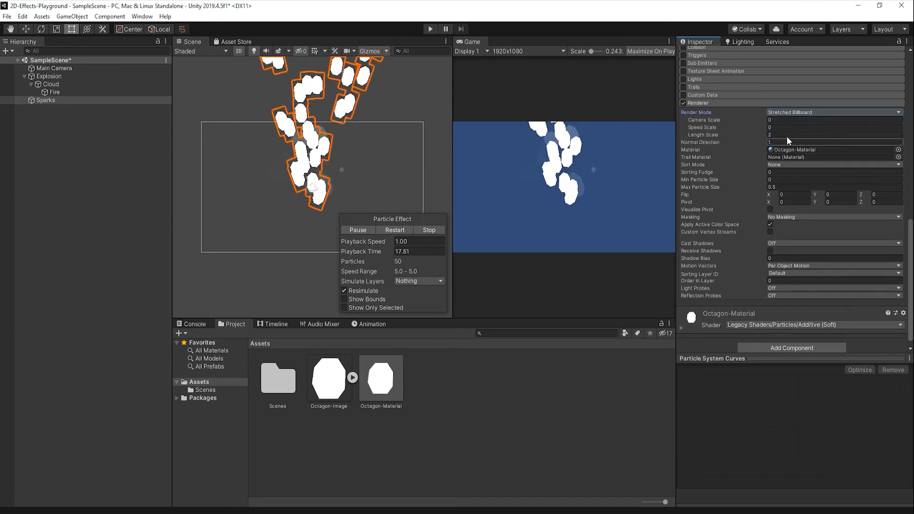
pyautogui.click(782, 127)
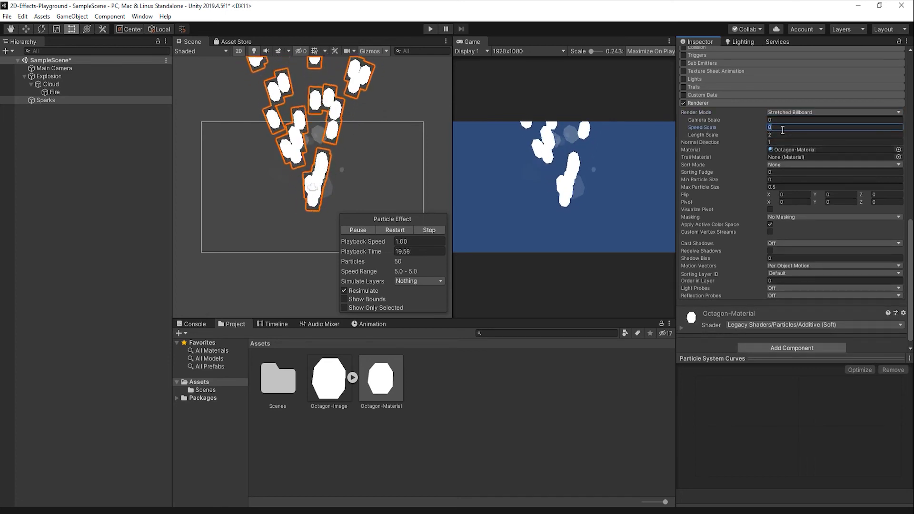
pyautogui.write('0.1')
pyautogui.click(787, 134)
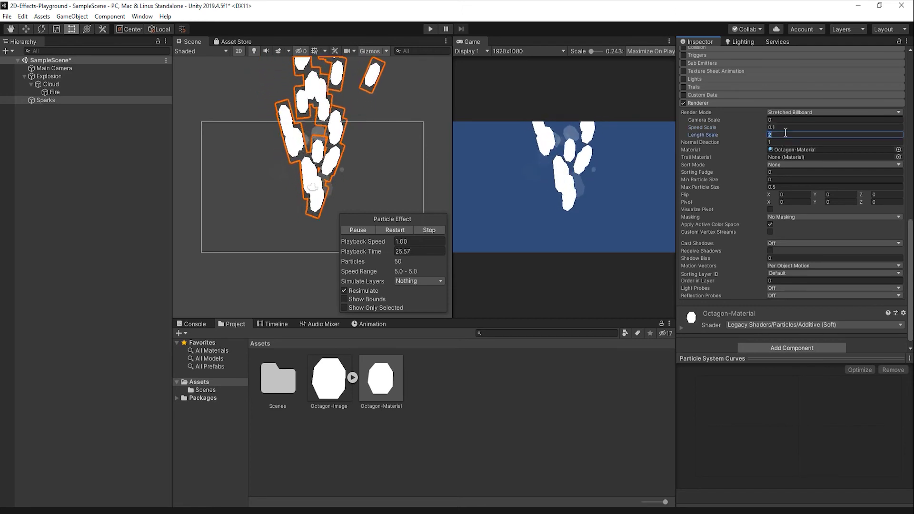
pyautogui.write('15')
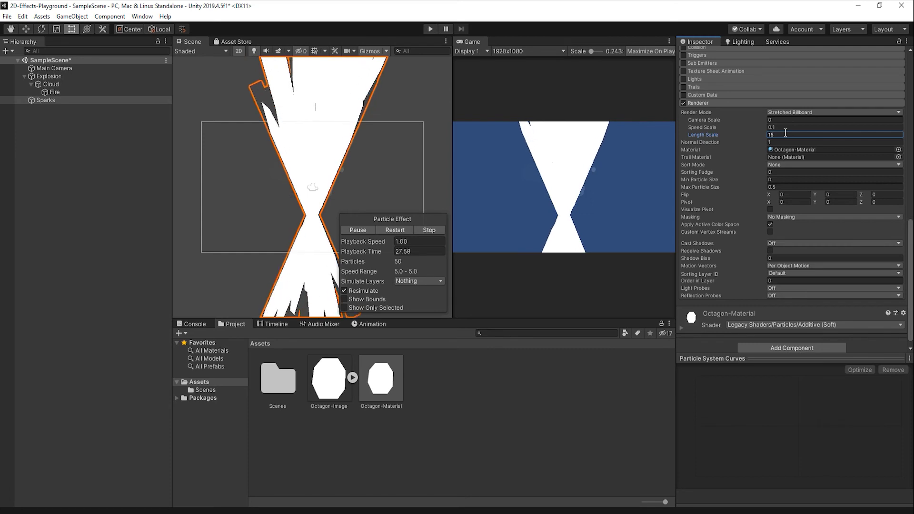
pyautogui.click(787, 142)
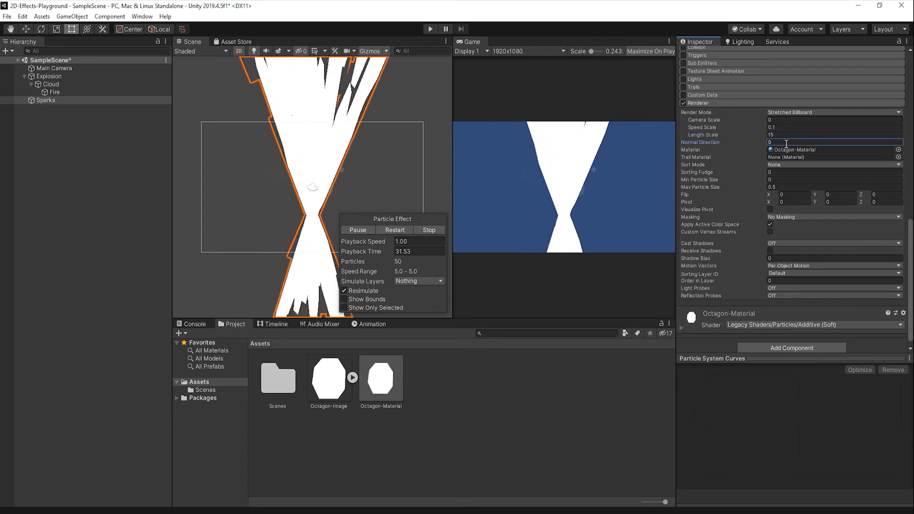
pyautogui.click(770, 231)
pyautogui.click(714, 103)
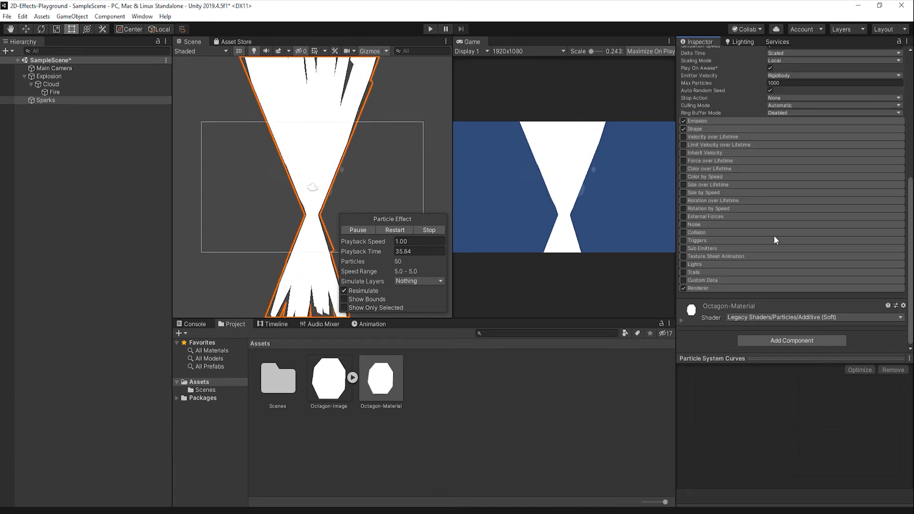
# Step: Set the Sparks duration to 1, start lifetime to random between 1 and 2, and start speed to random between 1 and 25
pyautogui.scroll(10, 773, 238)
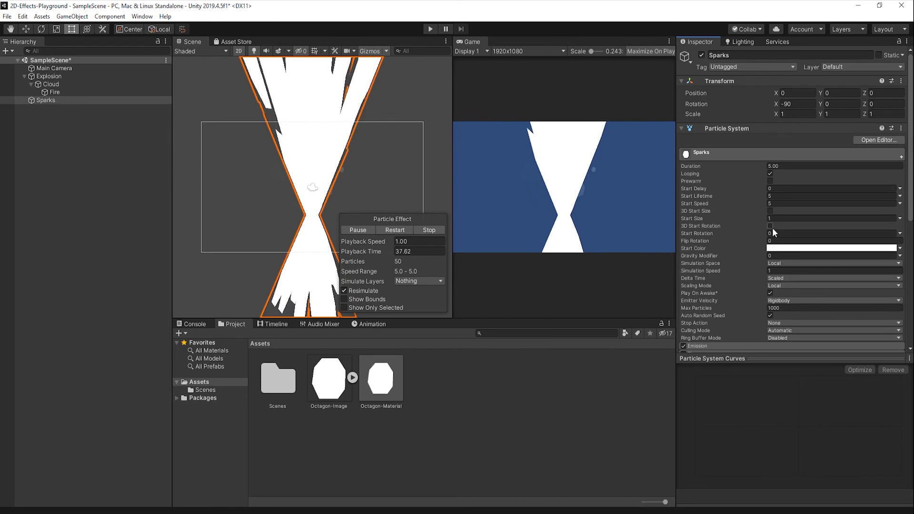
pyautogui.scroll(-4, 774, 205)
pyautogui.click(787, 76)
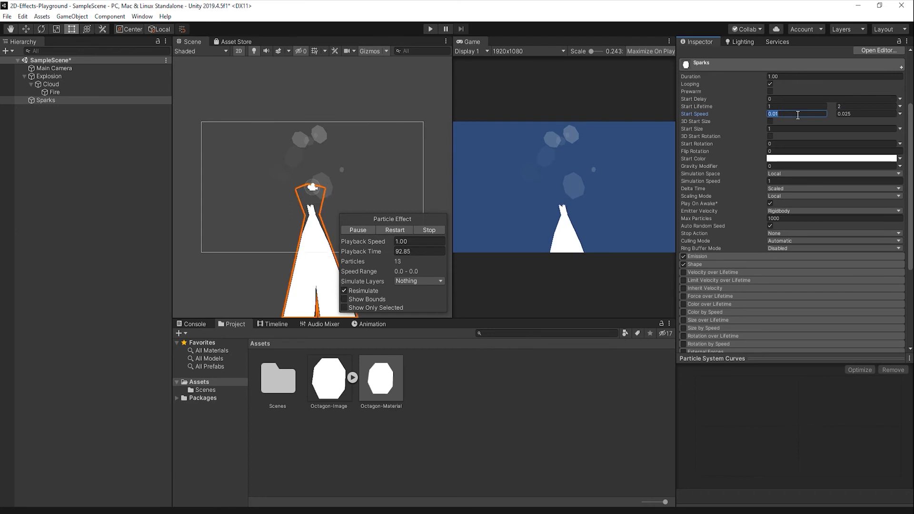
pyautogui.write('1')
pyautogui.press('Tab')
pyautogui.write('25')
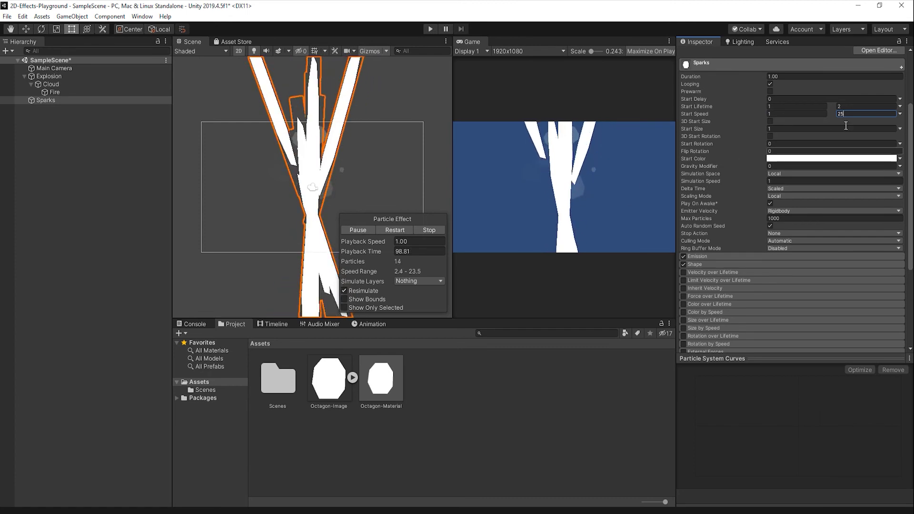
# Step: Set the Sparks start size to random between 0.01 and 0.025, gravity modifier to 0.5 and culling mode to Always Simulate
pyautogui.click(900, 129)
pyautogui.click(809, 160)
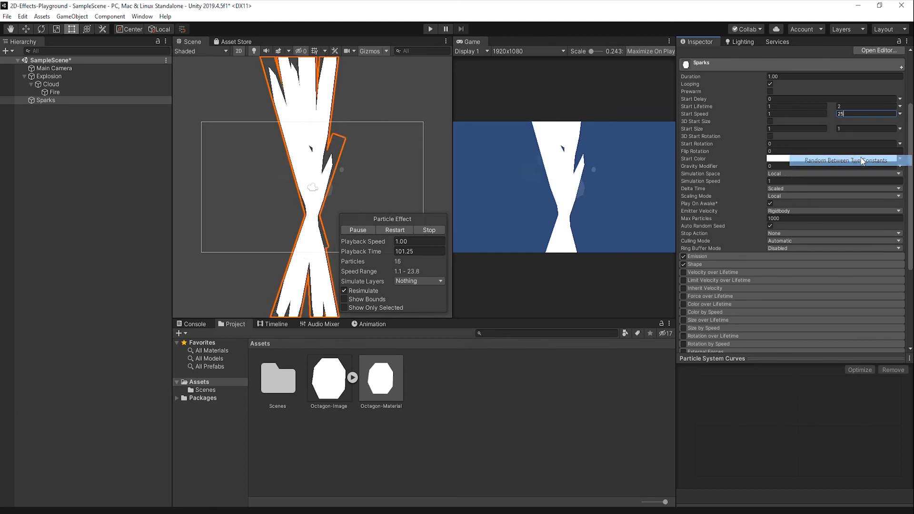
pyautogui.click(798, 129)
pyautogui.write('.01')
pyautogui.press('Tab')
pyautogui.write('.0')
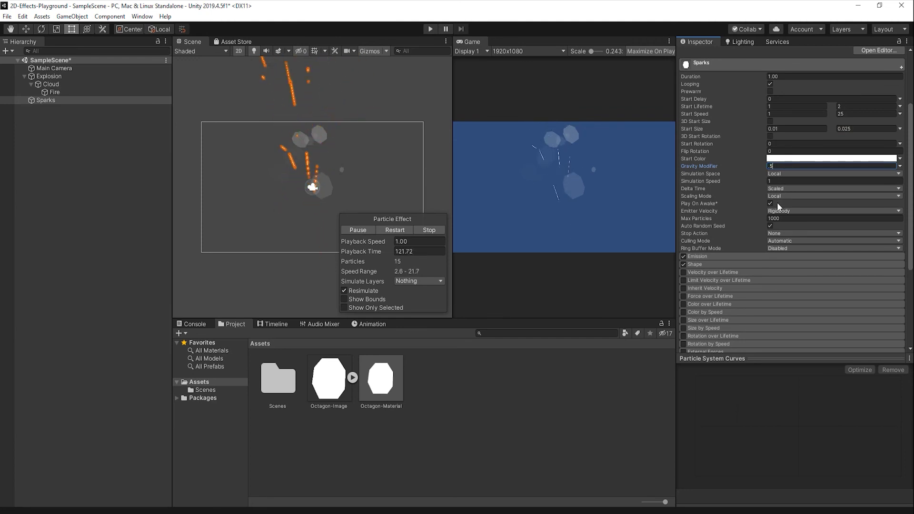
pyautogui.click(777, 242)
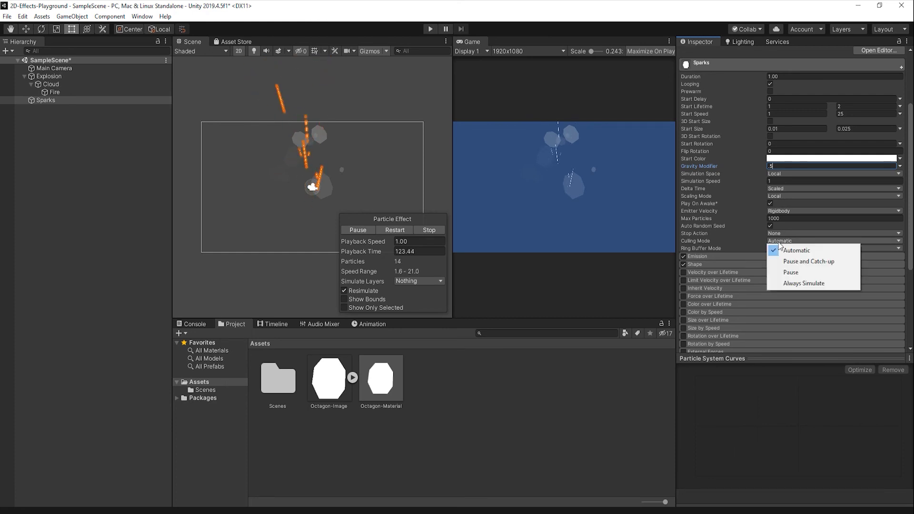
pyautogui.click(804, 287)
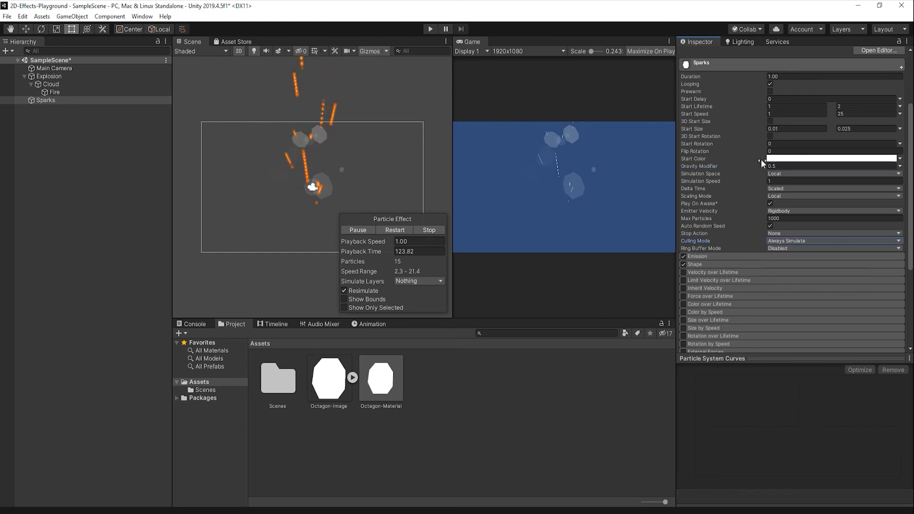
# Step: Set the Sparks emission rate over time to 0 and add a burst with a random count between 20 and 30
pyautogui.click(710, 257)
pyautogui.scroll(-5, 787, 204)
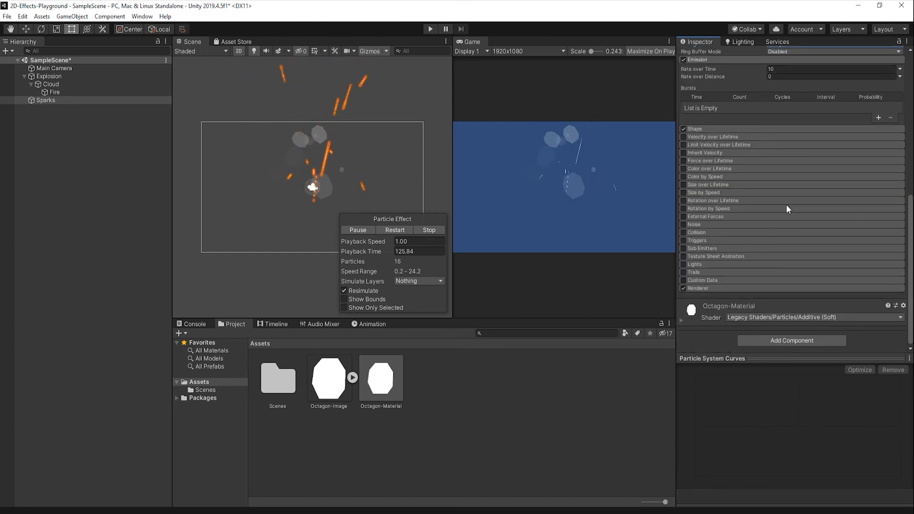
pyautogui.click(786, 68)
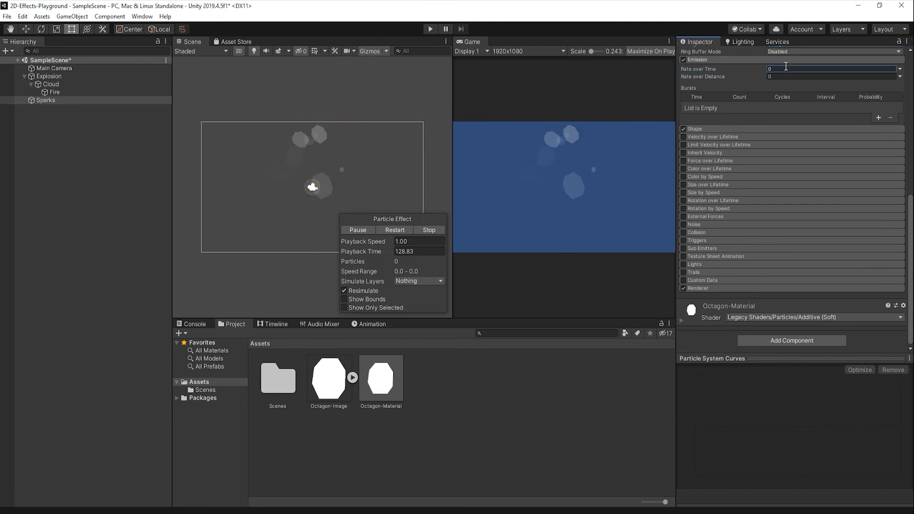
pyautogui.click(879, 117)
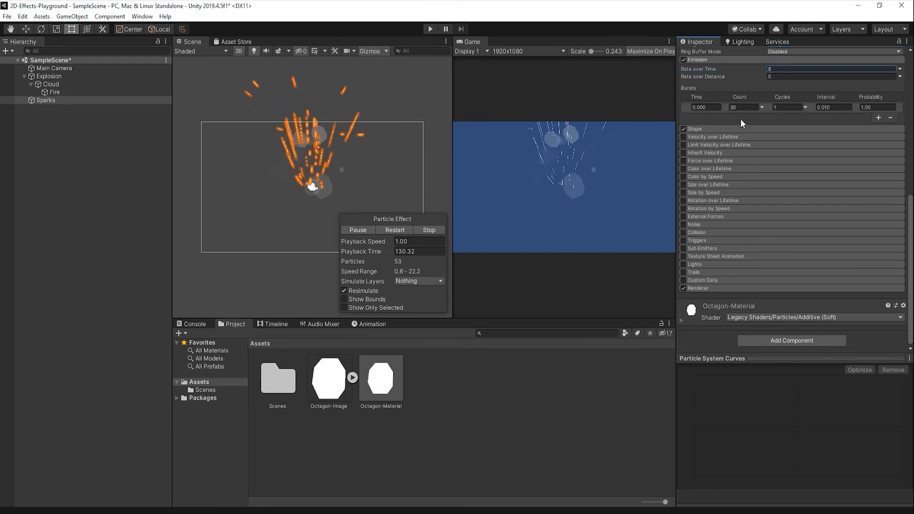
pyautogui.click(762, 107)
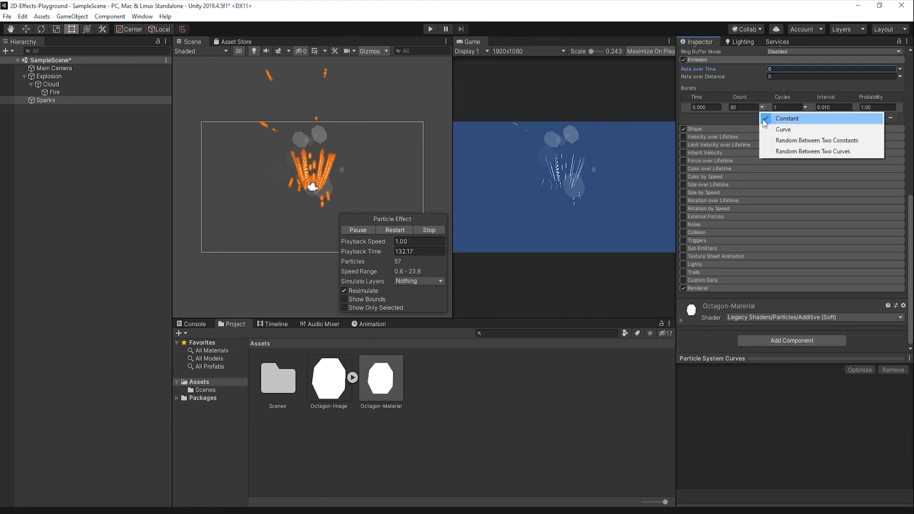
pyautogui.click(809, 140)
pyautogui.click(734, 107)
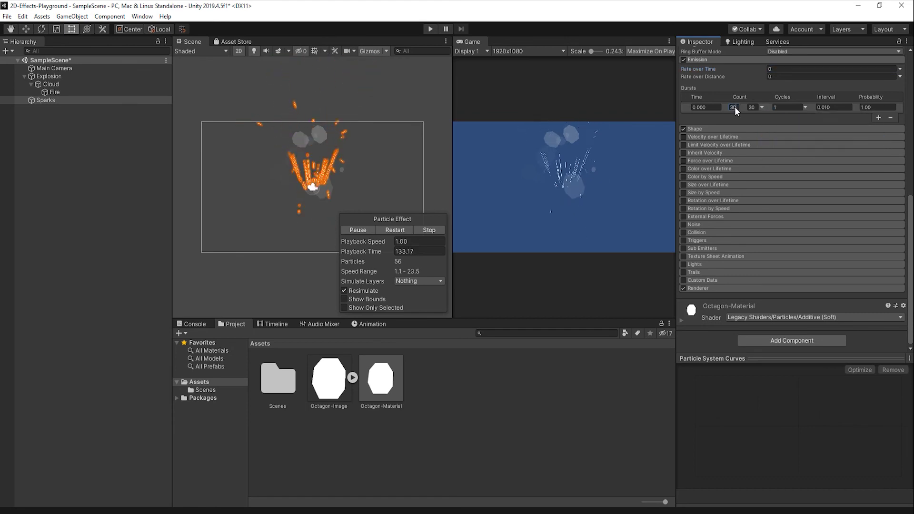
pyautogui.write('2')
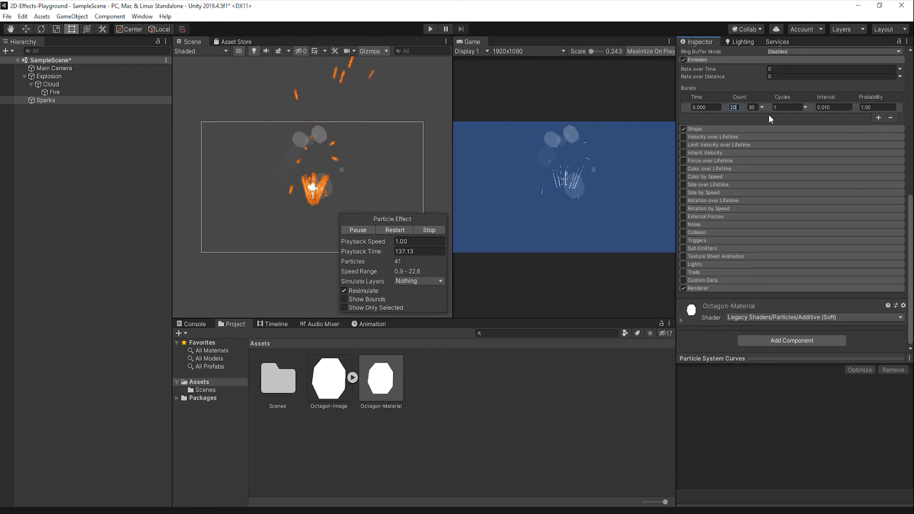
# Step: Change the Sparks emitter shape to Sphere with radius thickness 0
pyautogui.click(707, 129)
pyautogui.click(710, 61)
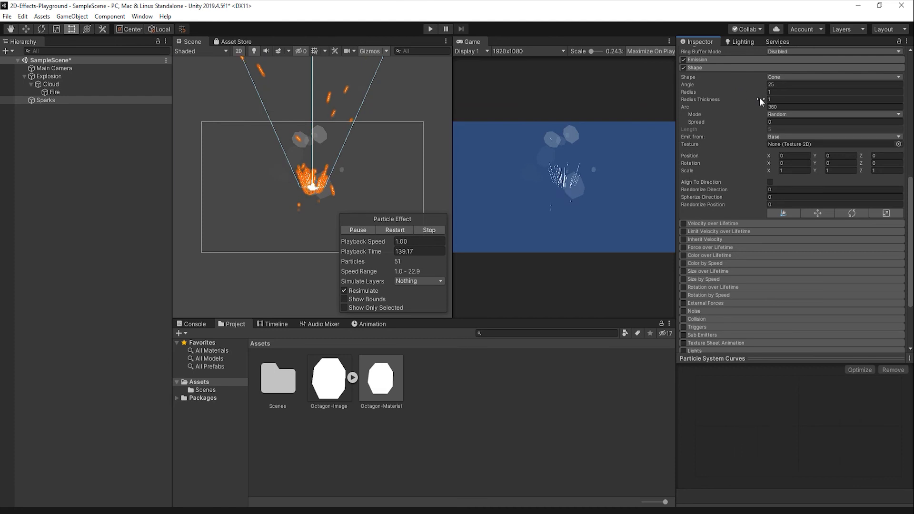
pyautogui.click(796, 77)
pyautogui.click(800, 87)
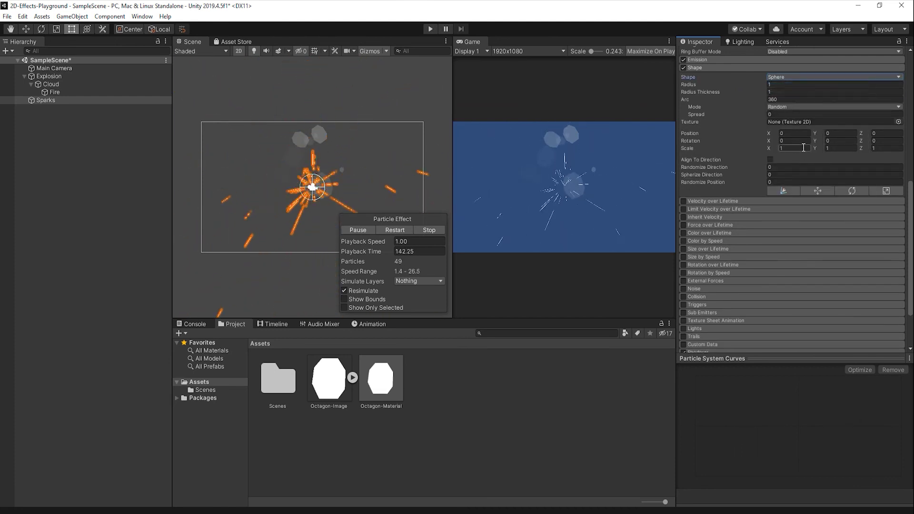
pyautogui.click(783, 92)
pyautogui.write('0')
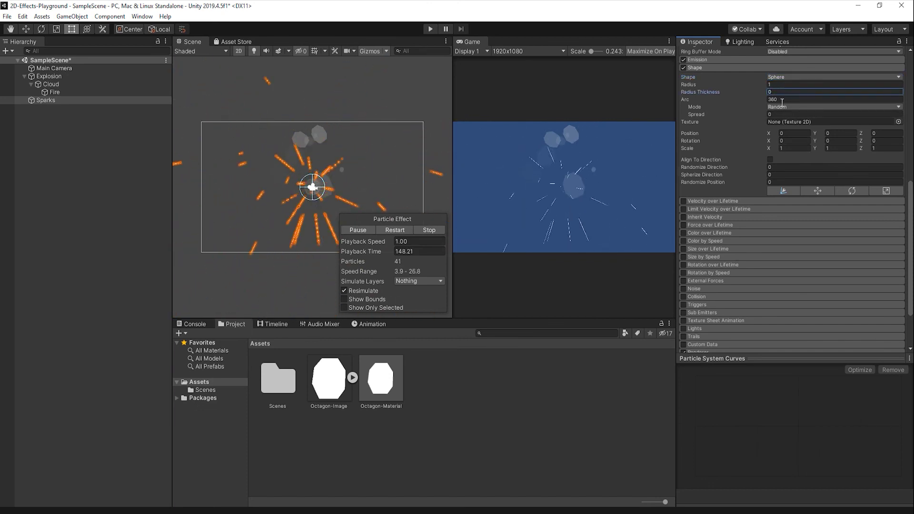
pyautogui.click(715, 61)
pyautogui.click(715, 128)
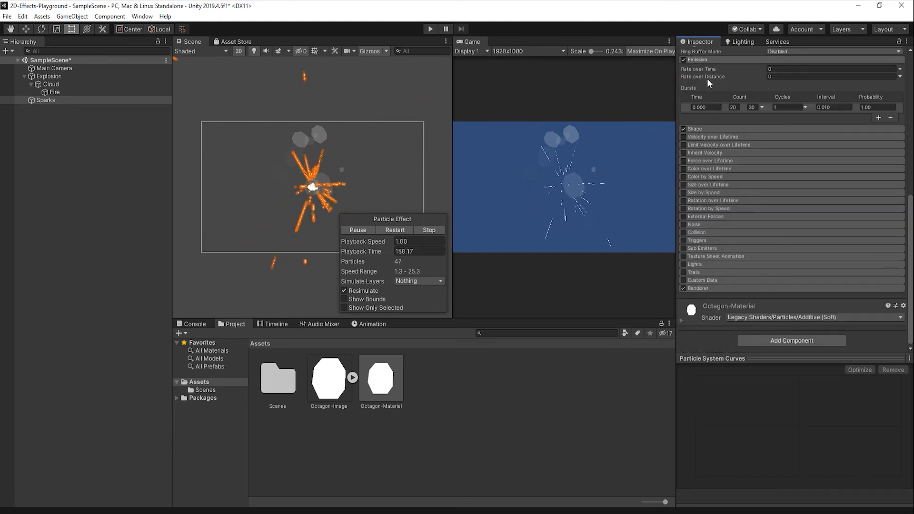
pyautogui.click(707, 60)
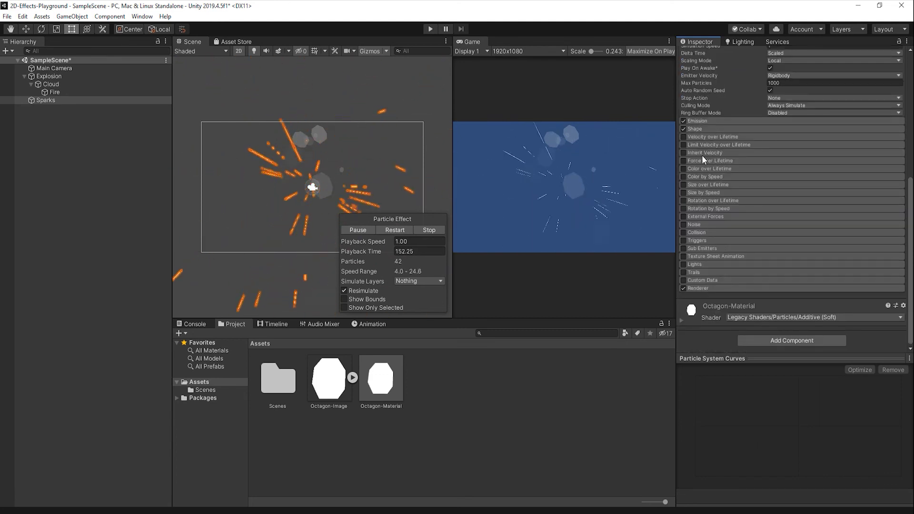
# Step: Enable Color over Lifetime for Sparks and fade its gradient from full alpha at 50% to alpha 0 at the end
pyautogui.click(683, 169)
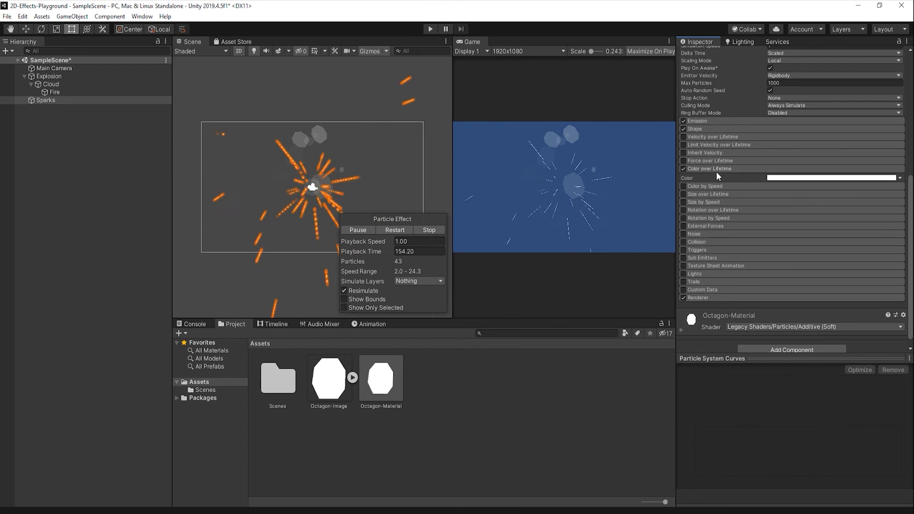
pyautogui.click(804, 179)
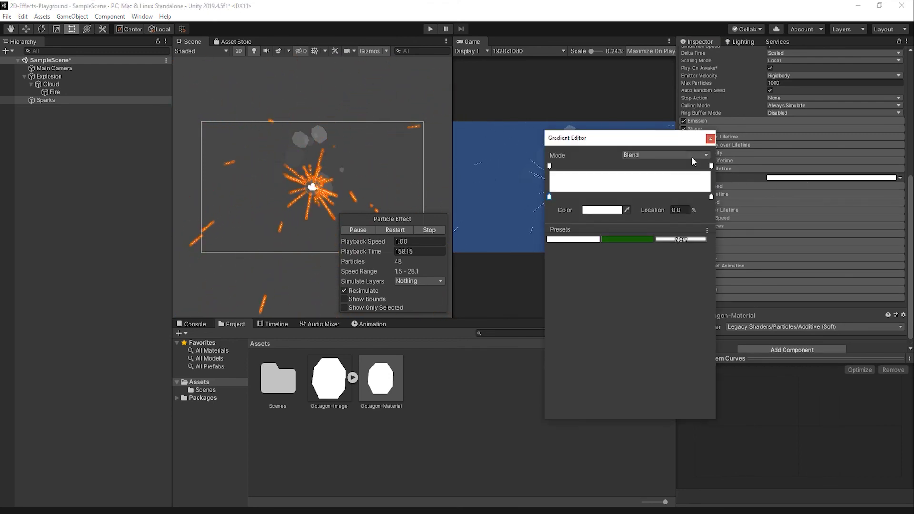
pyautogui.moveTo(549, 166); pyautogui.dragTo(630, 172)
pyautogui.click(679, 210)
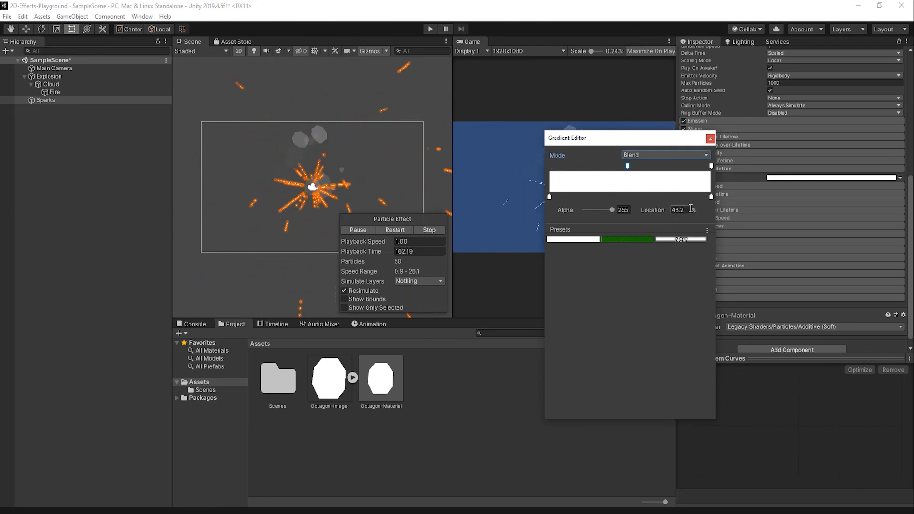
pyautogui.write('50')
pyautogui.press('Return')
pyautogui.click(711, 166)
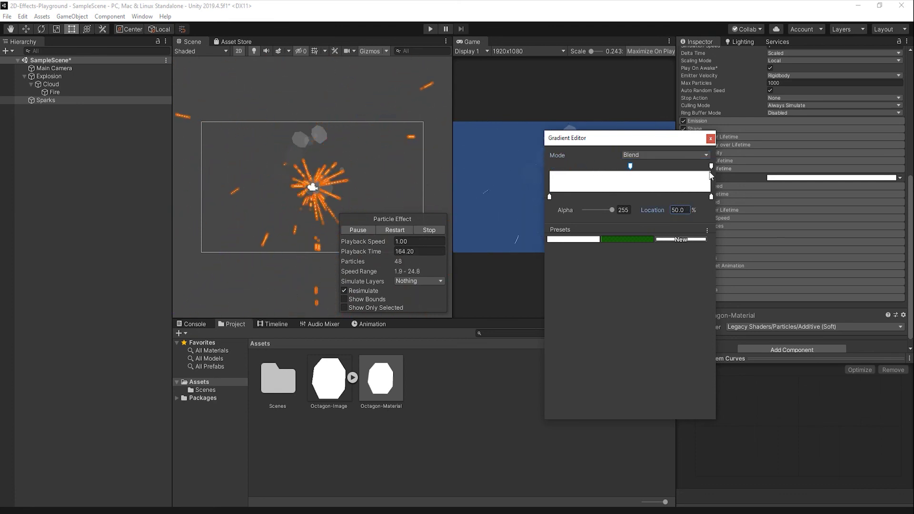
pyautogui.click(617, 209)
pyautogui.write('0')
pyautogui.press('Return')
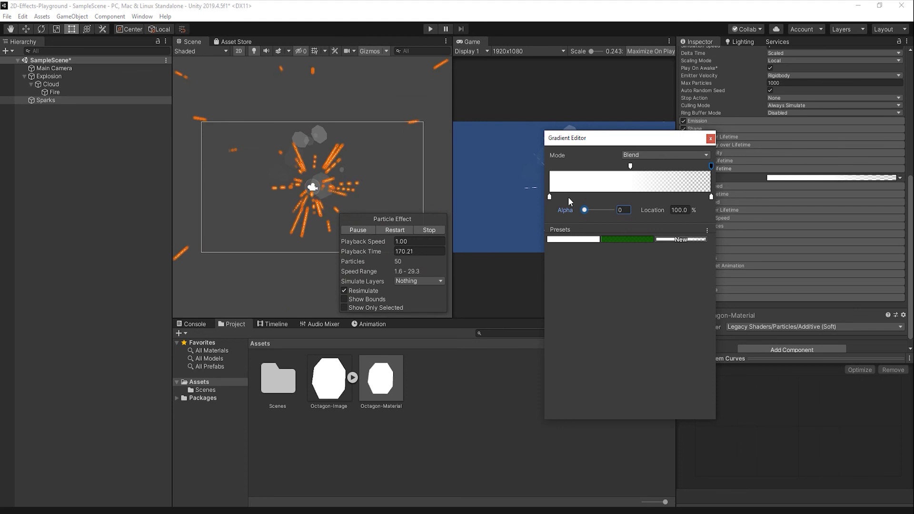
# Step: Color the Sparks lifetime gradient from light yellow FFF290 at the start to orange with hue 43 at the end
pyautogui.click(550, 196)
pyautogui.click(594, 212)
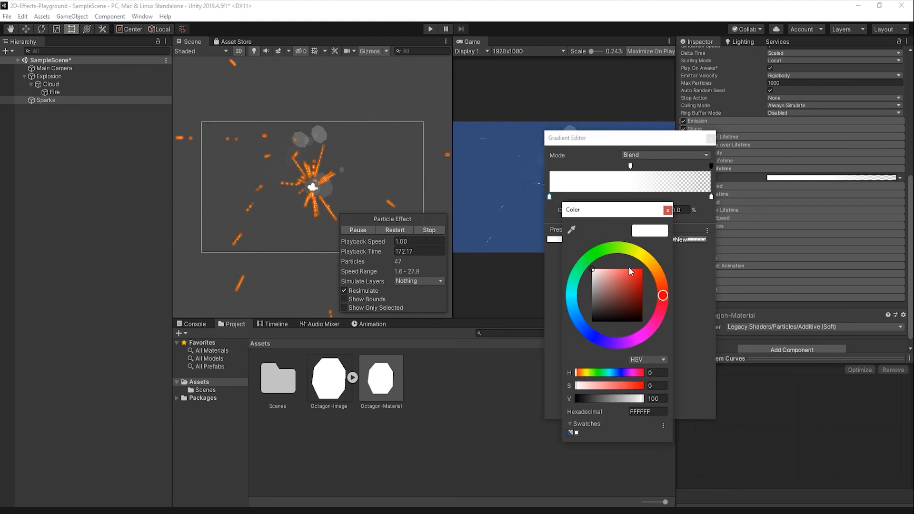
pyautogui.moveTo(630, 275); pyautogui.dragTo(643, 270)
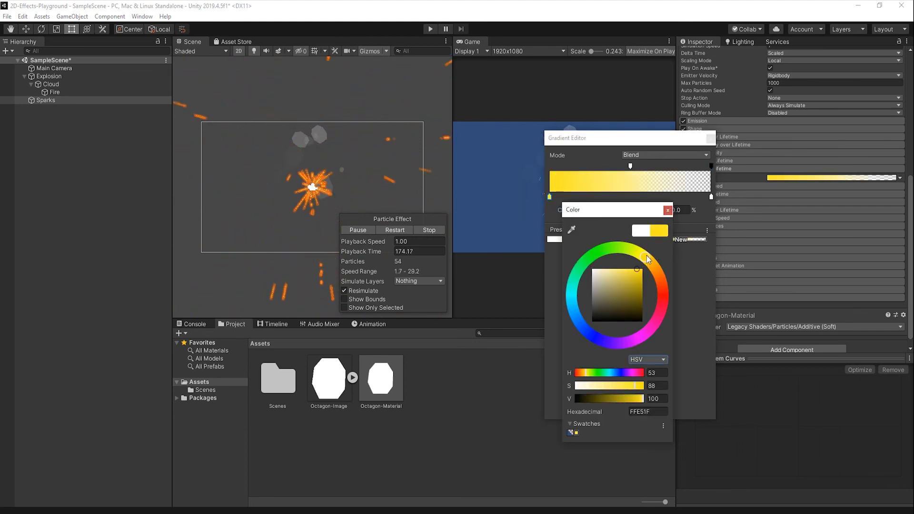
pyautogui.click(619, 270)
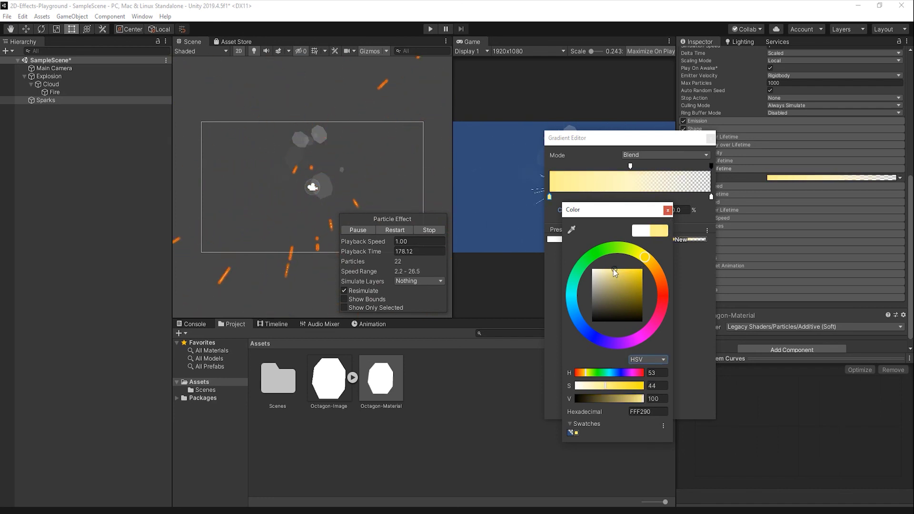
pyautogui.click(711, 196)
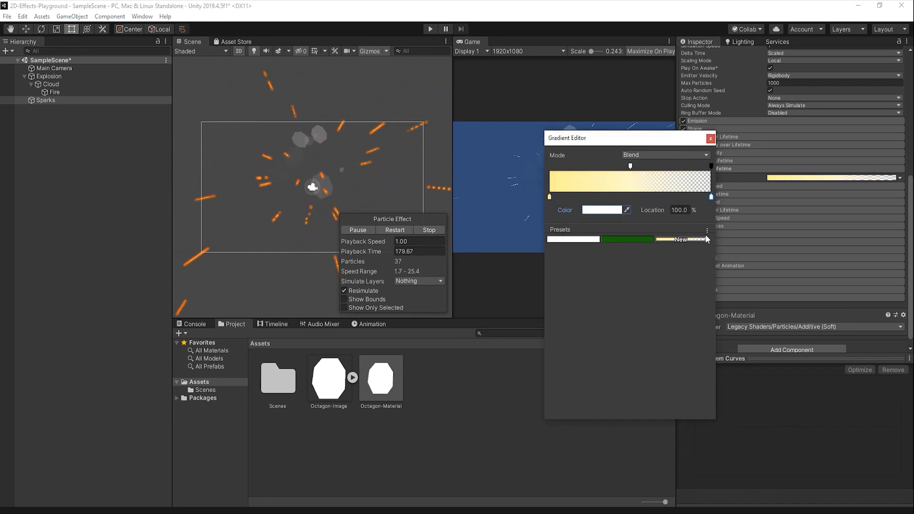
pyautogui.doubleClick(712, 196)
pyautogui.click(650, 269)
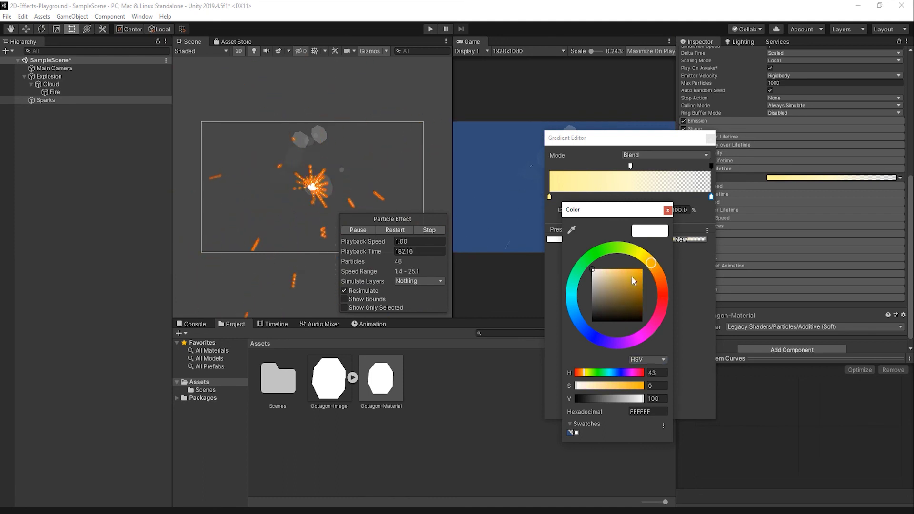
pyautogui.click(641, 270)
pyautogui.click(668, 210)
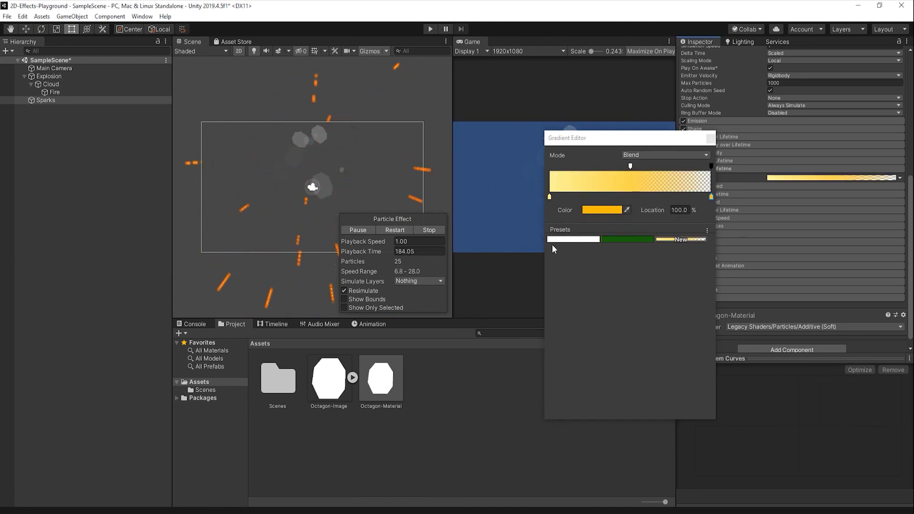
pyautogui.click(711, 138)
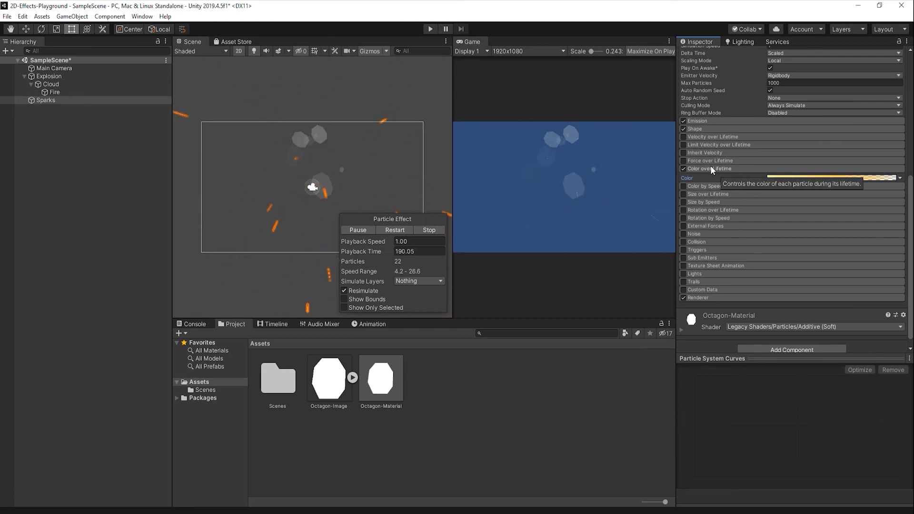
# Step: Enable Size over Lifetime for Sparks with a linear curve decreasing from 1 to 0
pyautogui.click(722, 194)
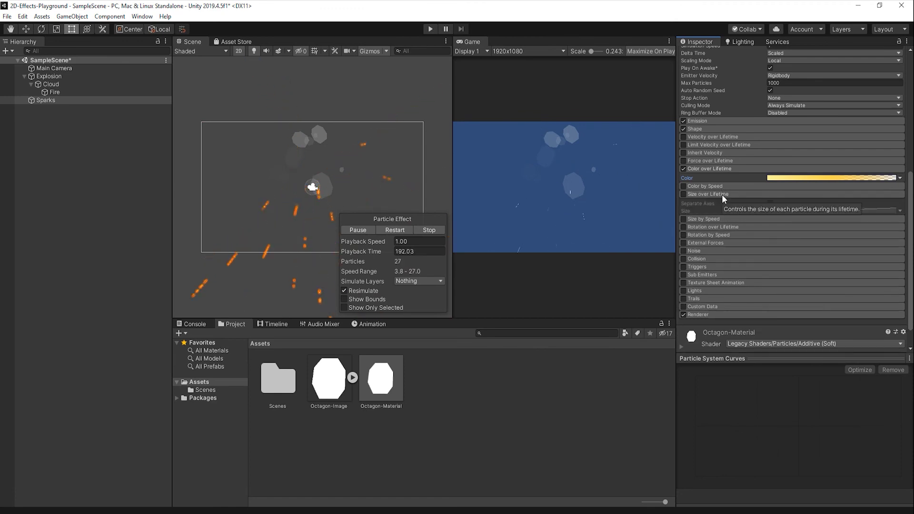
pyautogui.click(684, 194)
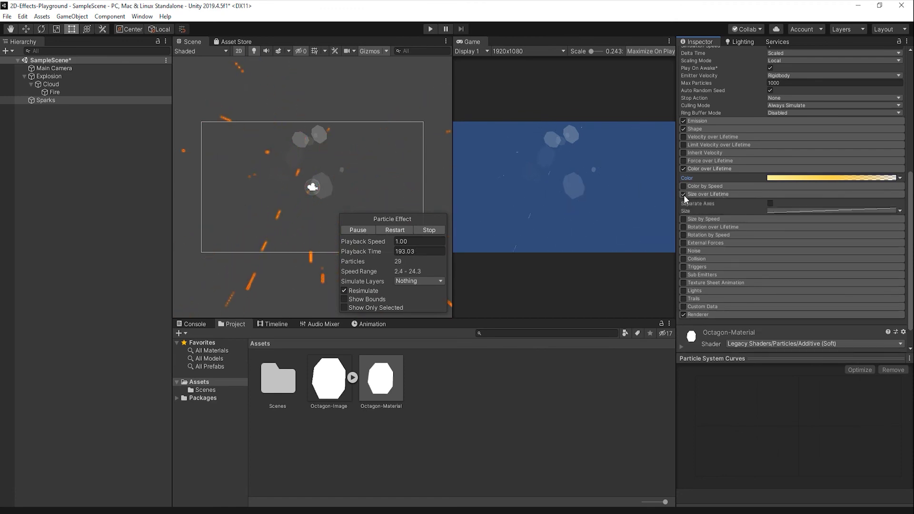
pyautogui.click(801, 210)
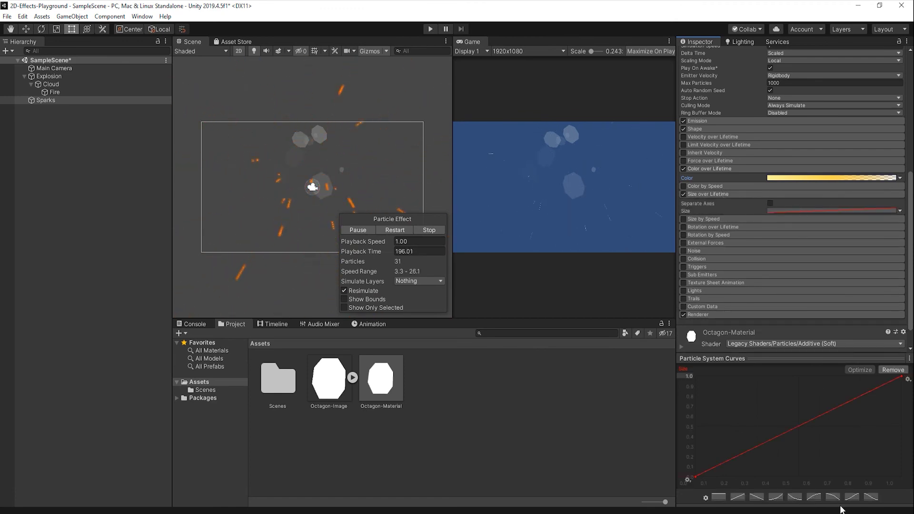
pyautogui.click(758, 497)
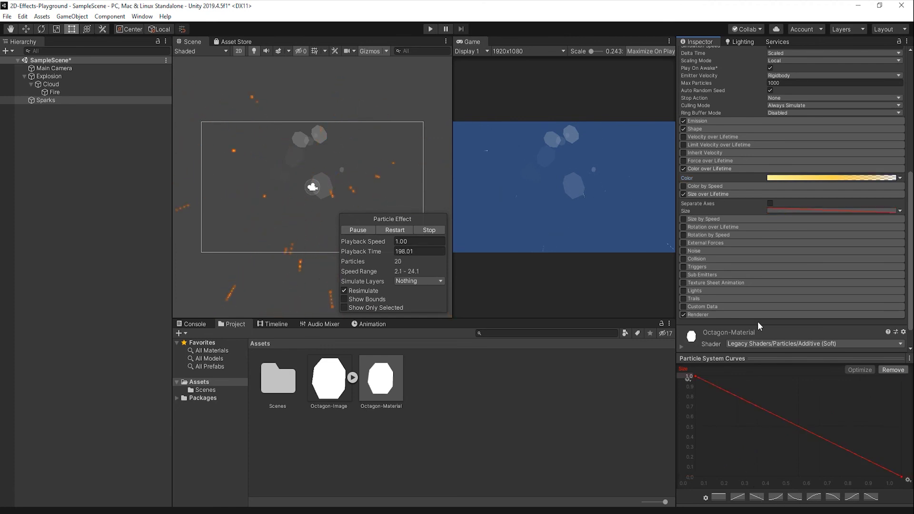
pyautogui.click(715, 194)
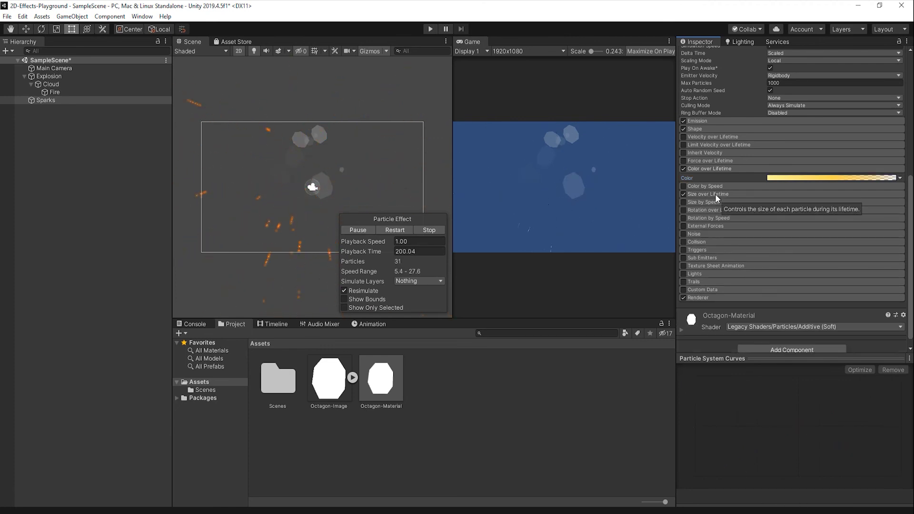
# Step: Enable Rotation over Lifetime for Sparks with angular velocity random between the constants -100 and 100
pyautogui.click(684, 210)
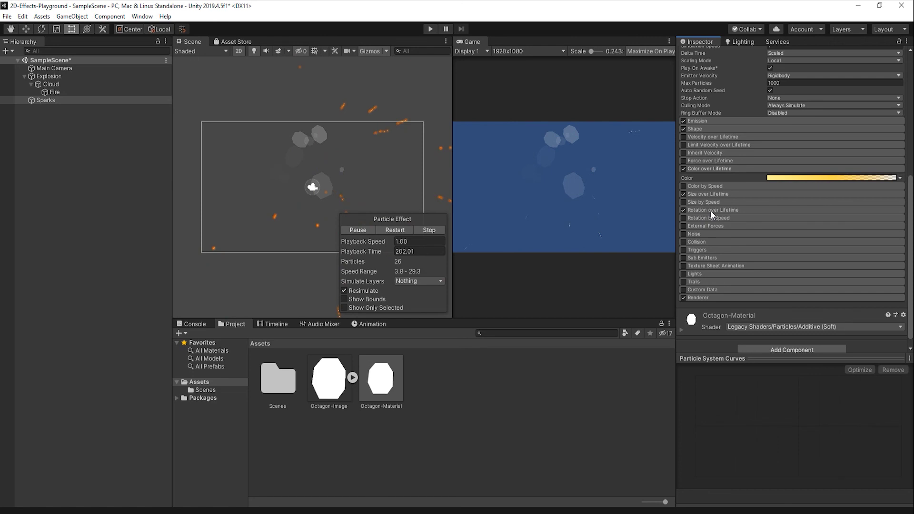
pyautogui.click(713, 210)
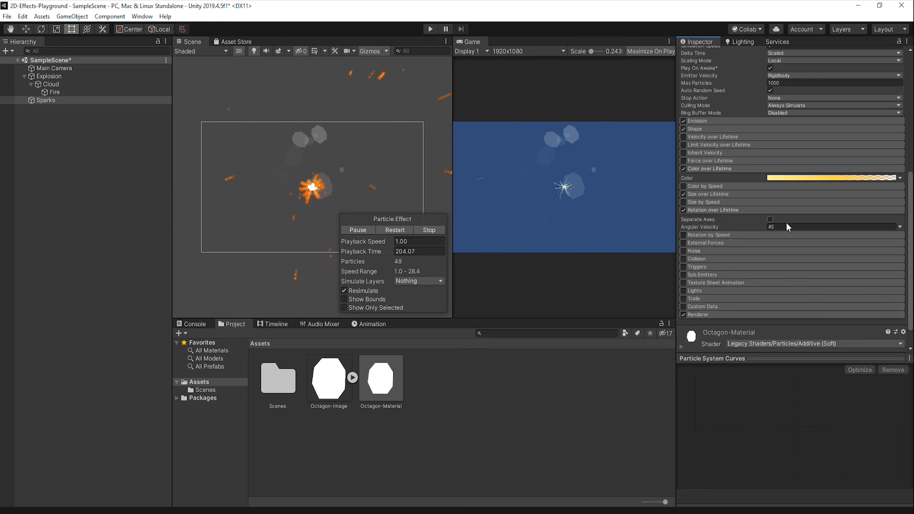
pyautogui.click(899, 226)
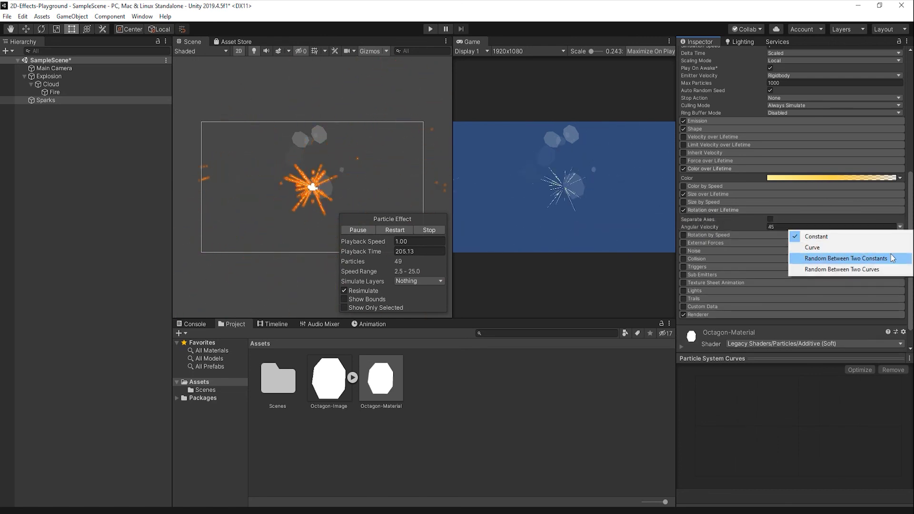
pyautogui.click(890, 256)
pyautogui.click(809, 227)
pyautogui.write('-100')
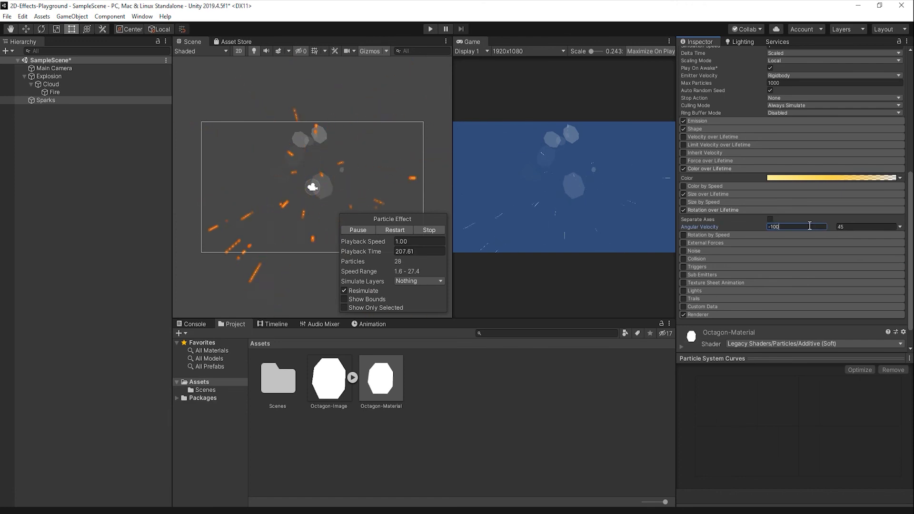
pyautogui.press('Tab')
pyautogui.write('100')
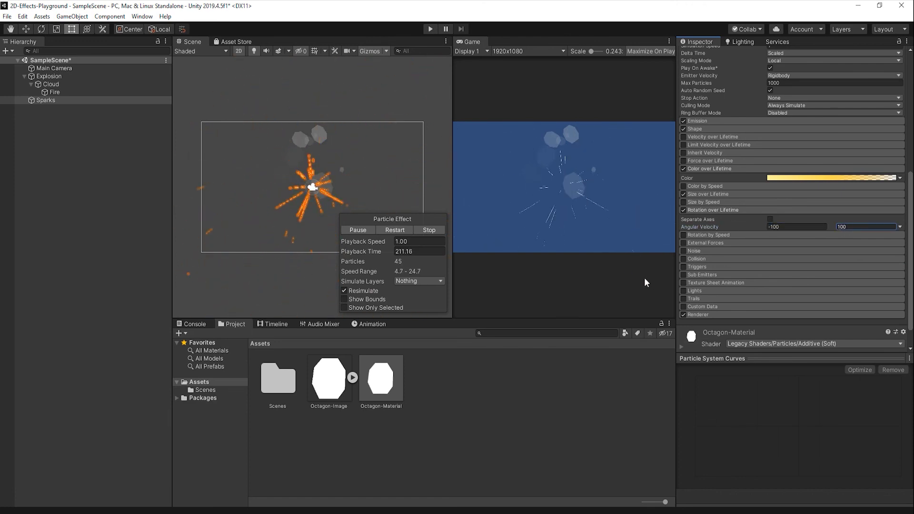
# Step: Make Sparks a child of Cloud alongside Fire and turn off looping for Sparks
pyautogui.click(61, 118)
pyautogui.moveTo(55, 99); pyautogui.dragTo(55, 93)
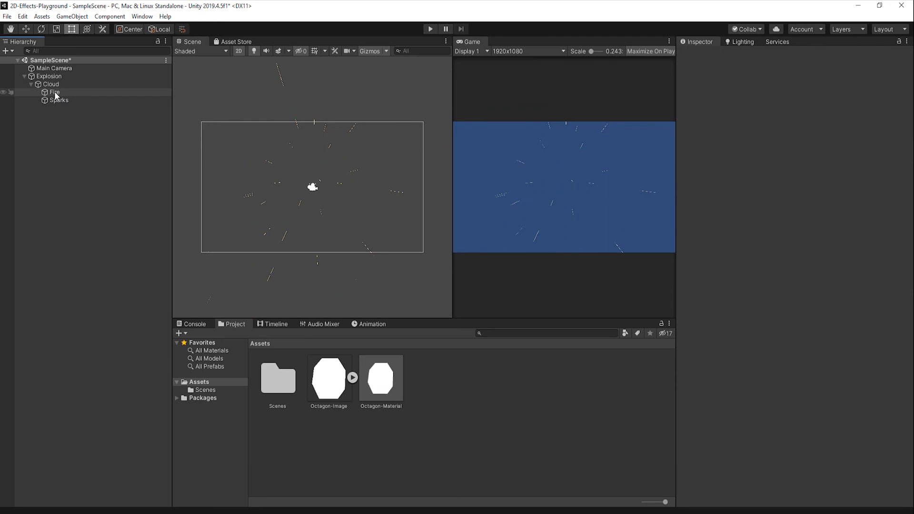
pyautogui.click(51, 84)
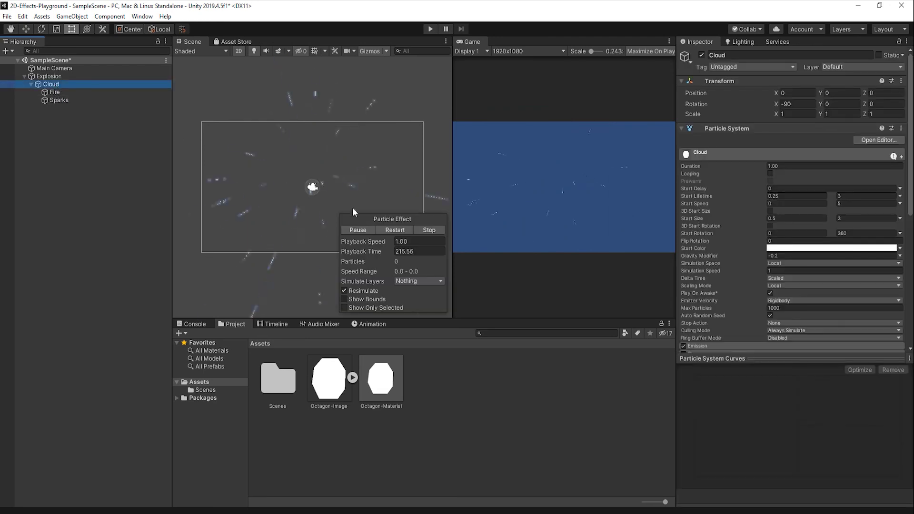
pyautogui.click(89, 98)
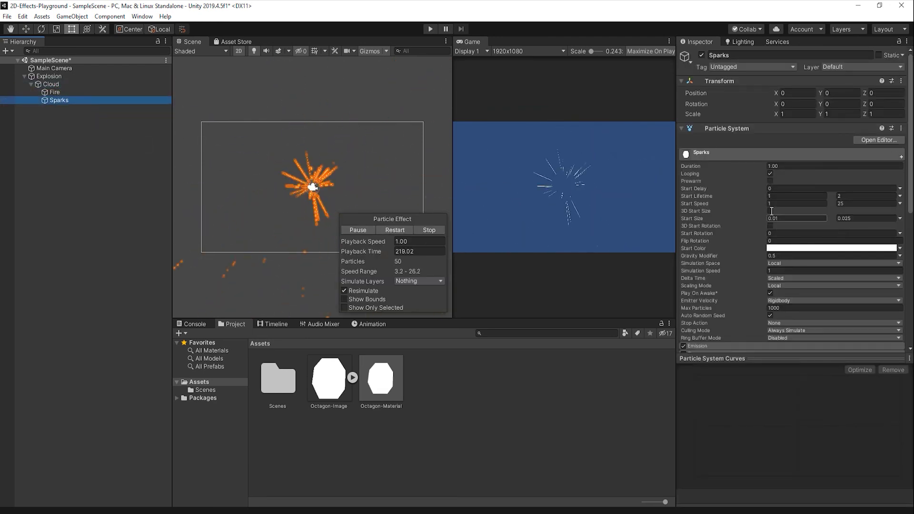
pyautogui.click(770, 174)
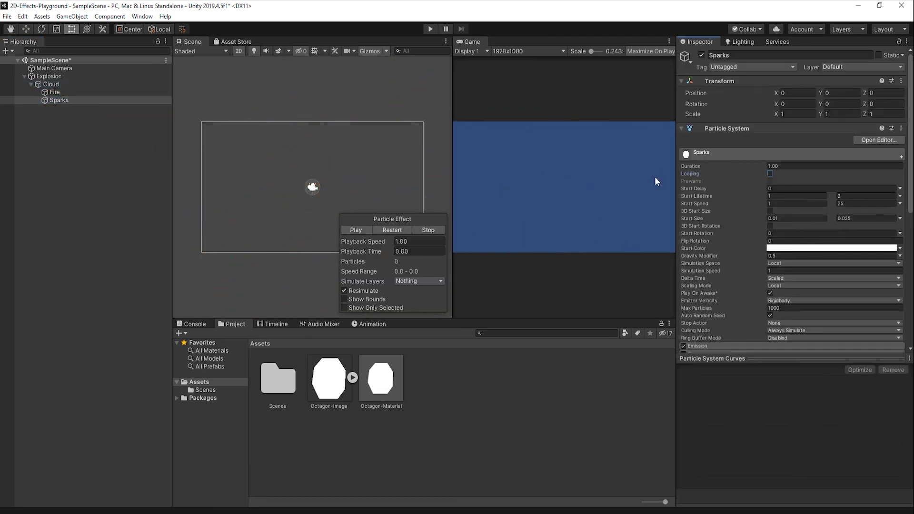
# Step: Replay the combined explosion from the Cloud parent several times to check smoke, fire and sparks together
pyautogui.click(79, 83)
pyautogui.click(390, 229)
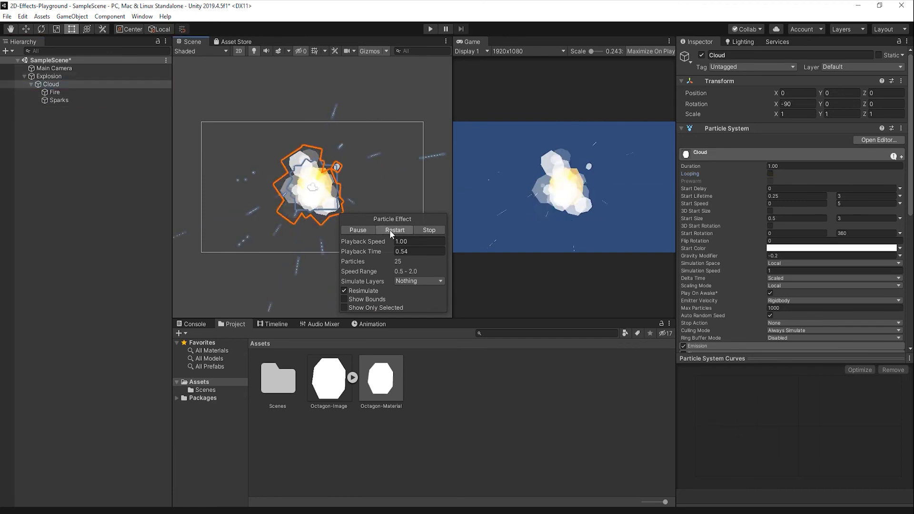
pyautogui.click(389, 229)
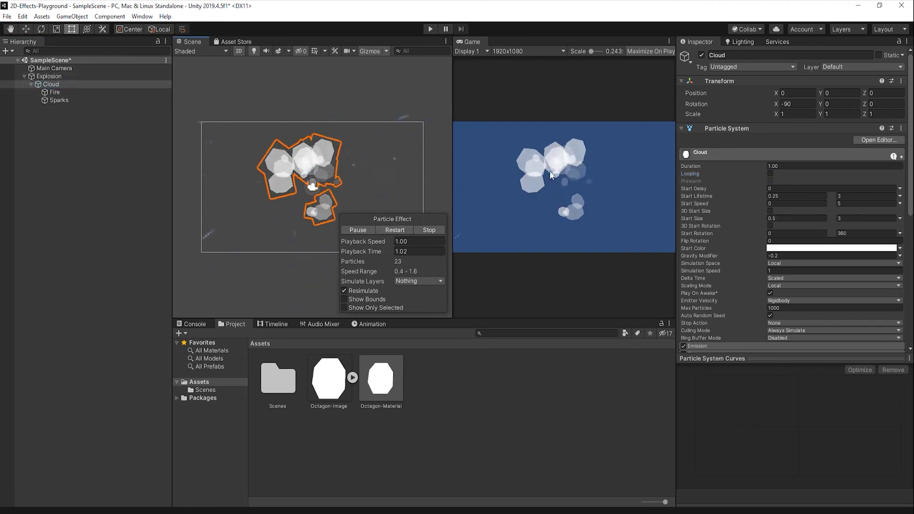
pyautogui.click(403, 230)
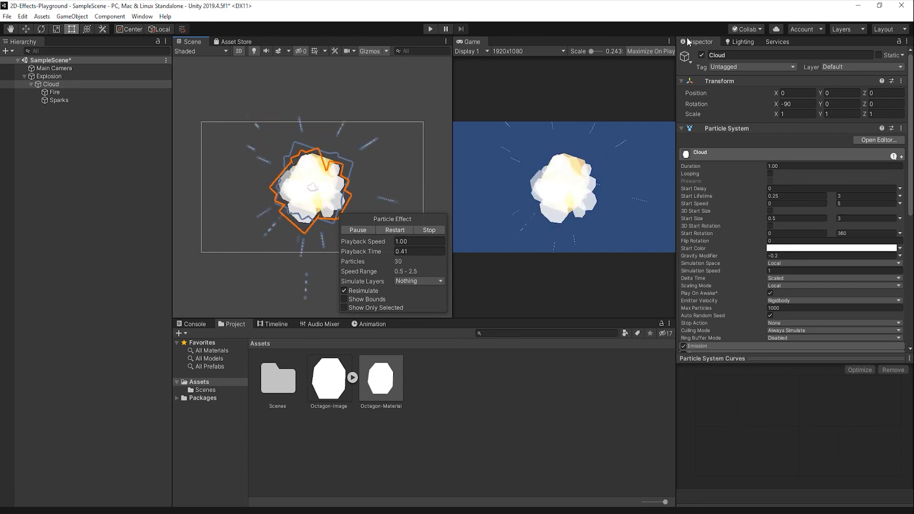
# Step: Widen the Game view by shrinking the Scene view and replay the Cloud explosion at the larger size
pyautogui.click(112, 227)
pyautogui.moveTo(453, 155); pyautogui.dragTo(171, 151)
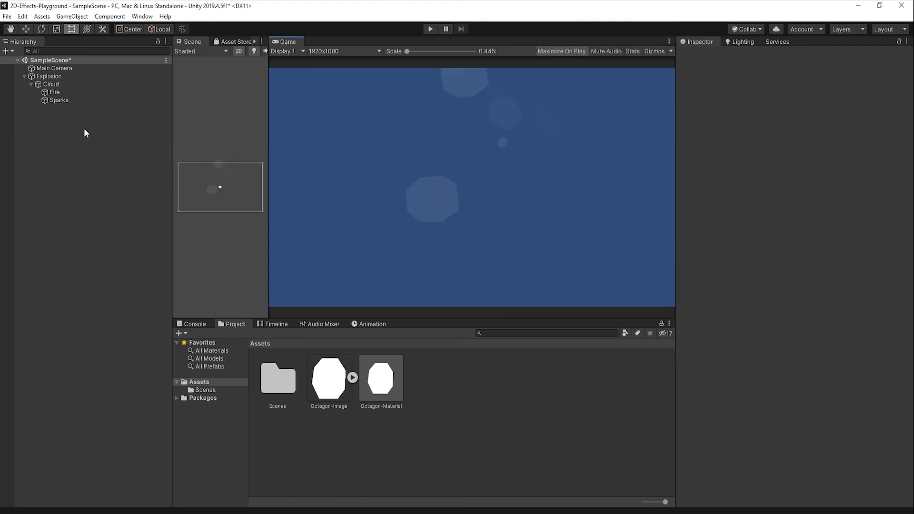
pyautogui.click(50, 84)
pyautogui.click(229, 231)
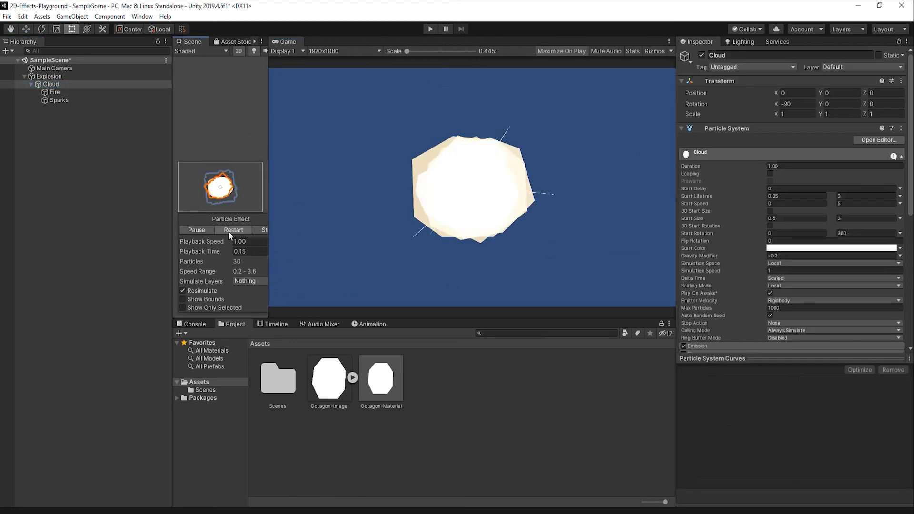
pyautogui.click(227, 231)
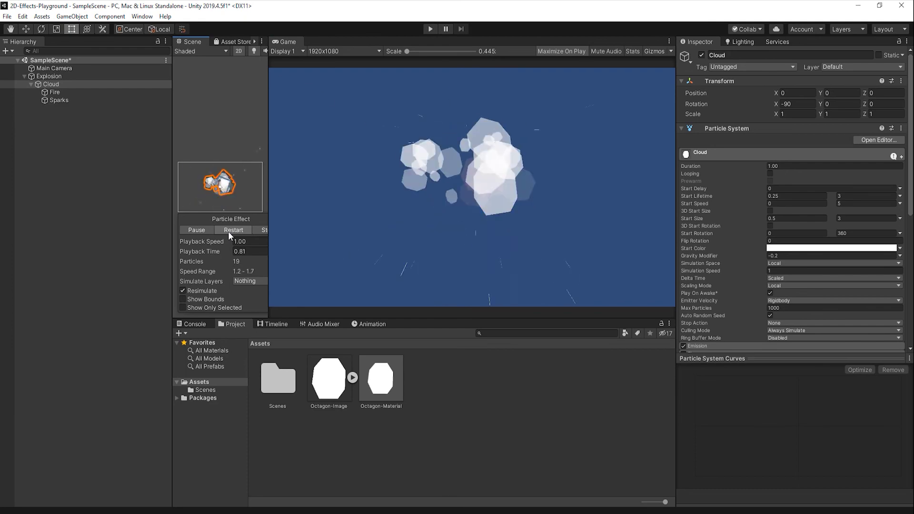